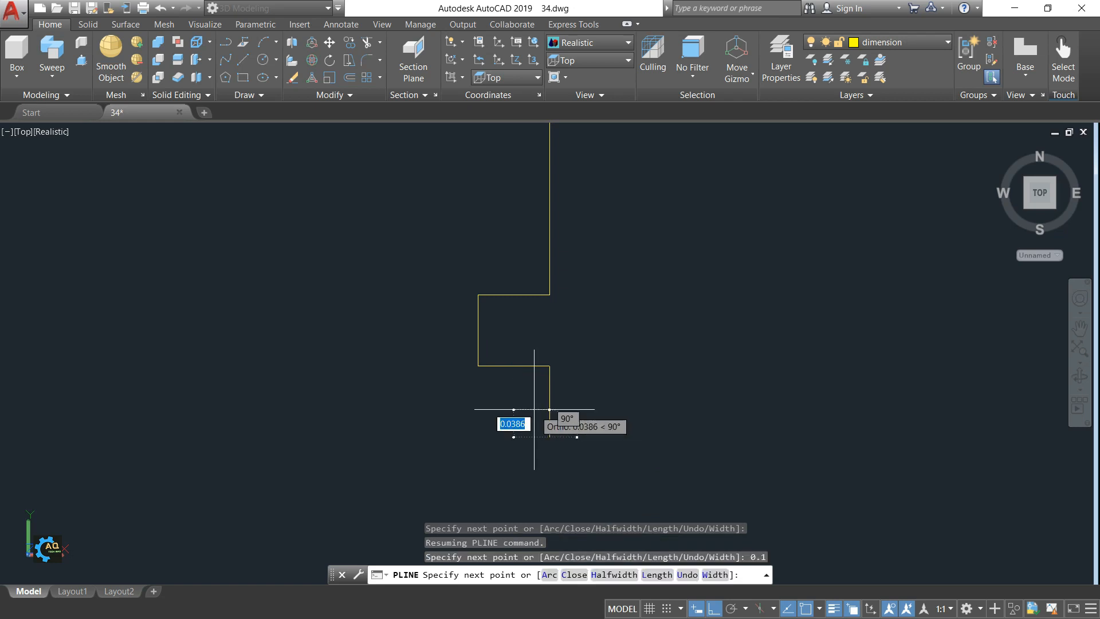
# - Turn Ortho off and extend the polyline's lower end with a large three-point arc bulging left, using the Second pt option
pyautogui.moveTo(410, 427); pyautogui.dragTo(465, 327, button='middle')
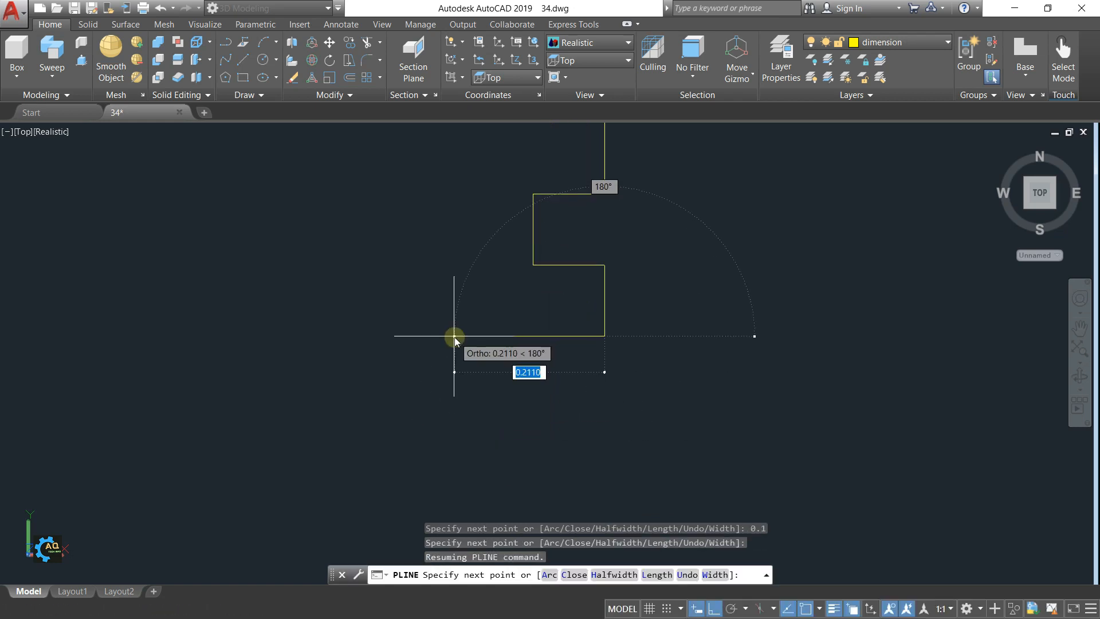
pyautogui.rightClick(456, 342)
pyautogui.click(491, 392)
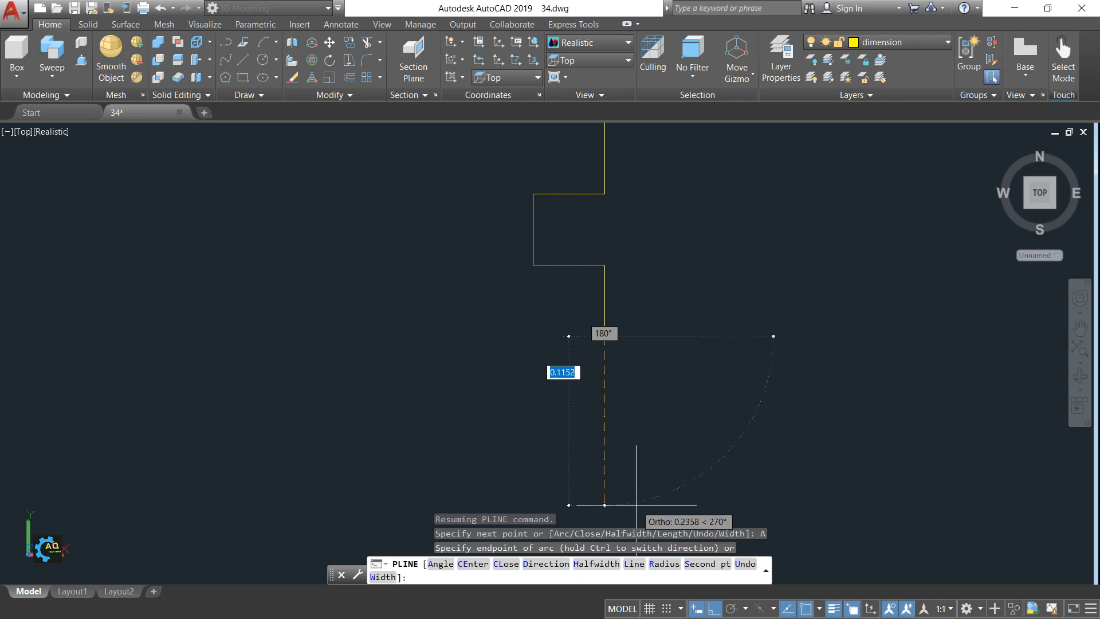
pyautogui.click(709, 610)
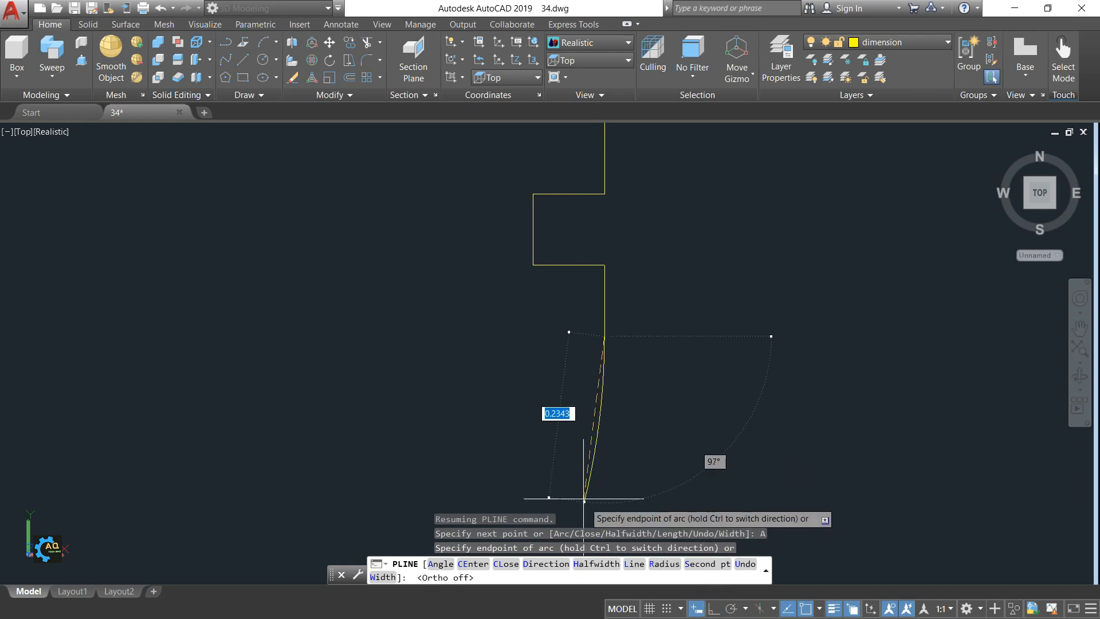
pyautogui.rightClick(537, 455)
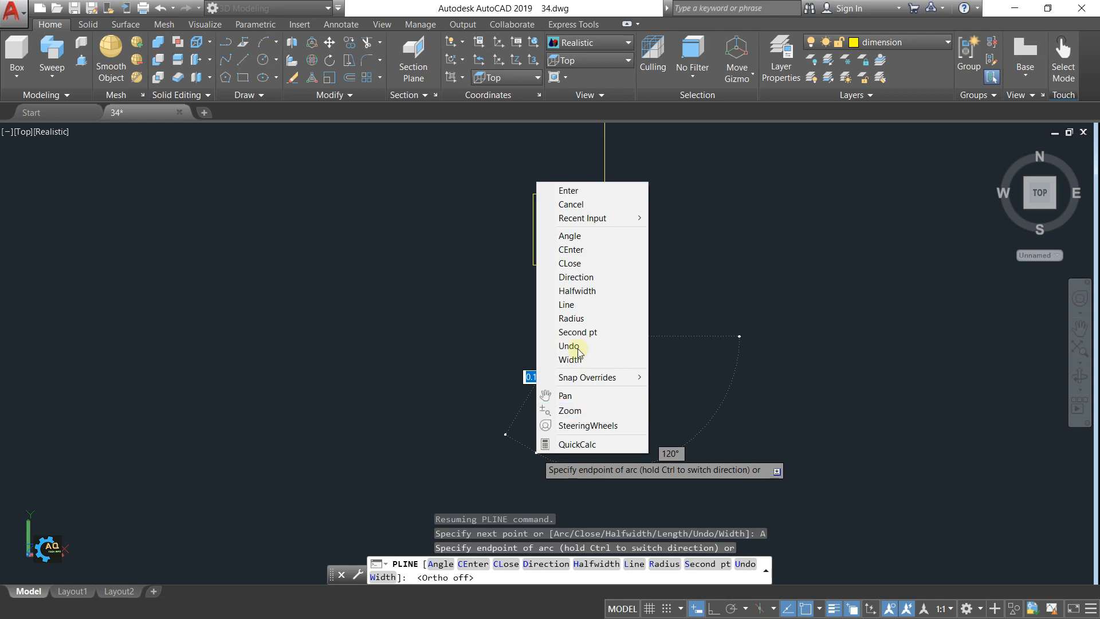
pyautogui.click(577, 332)
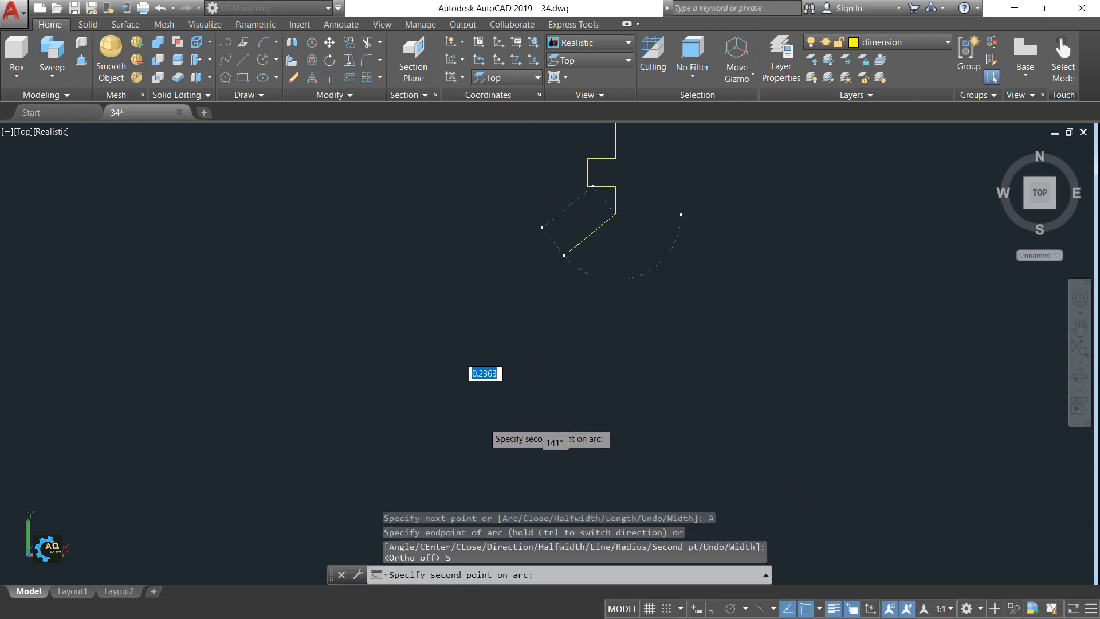
pyautogui.scroll(-2, 525, 310)
pyautogui.scroll(-3, 526, 309)
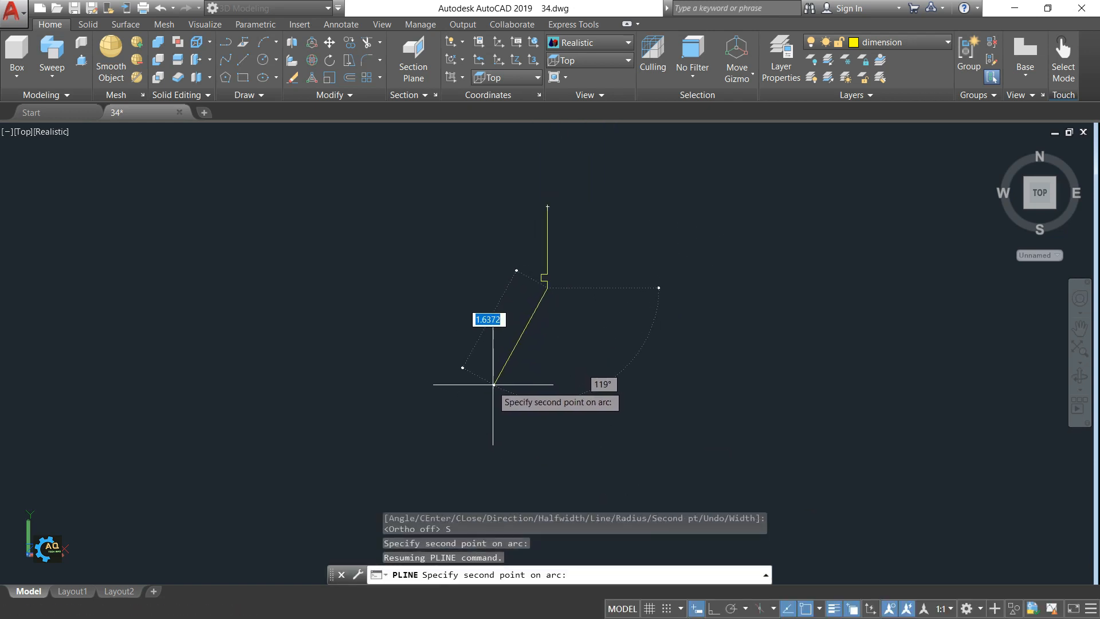
pyautogui.click(480, 421)
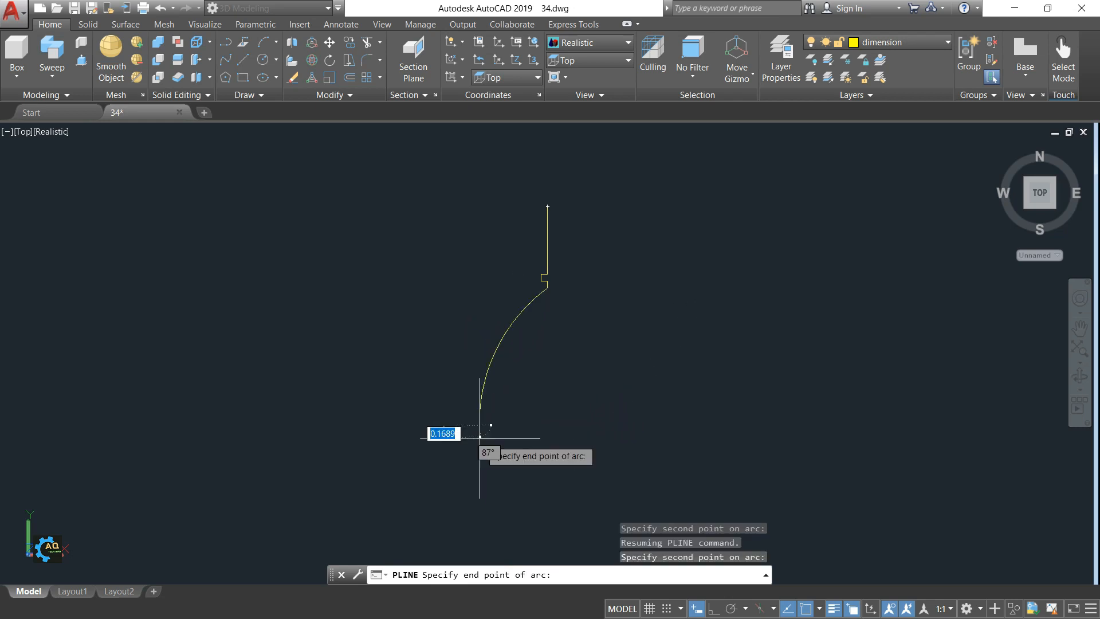
pyautogui.click(476, 469)
pyautogui.moveTo(486, 475); pyautogui.dragTo(535, 375, button='middle')
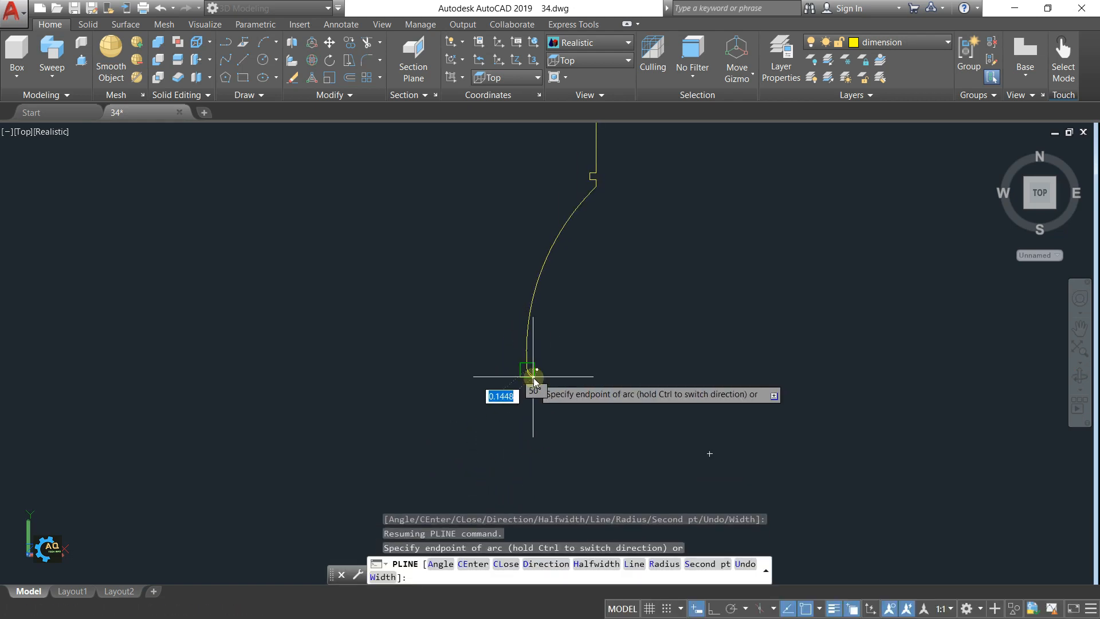
# - Switch the polyline back to straight segments with Ortho on and add a 1-unit segment straight down from the large arc
pyautogui.rightClick(534, 376)
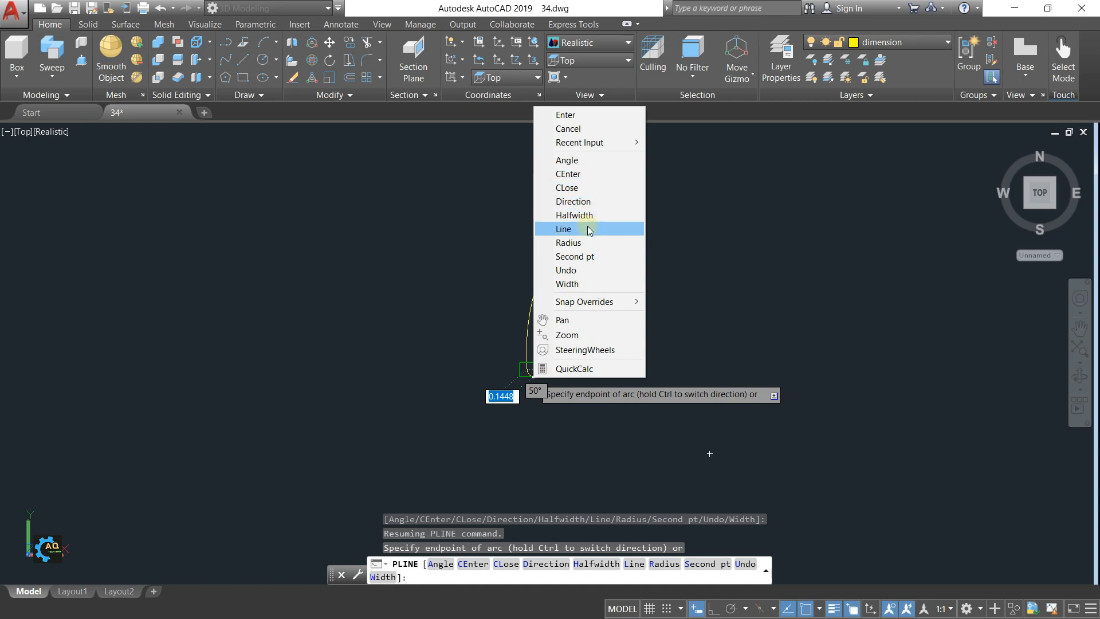
pyautogui.click(567, 228)
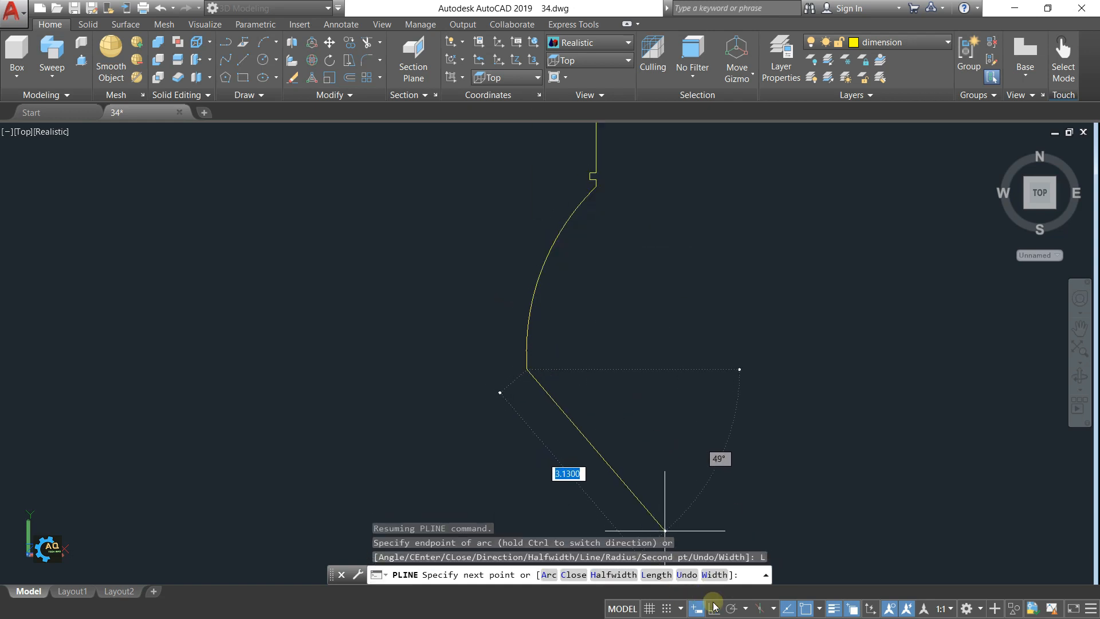
pyautogui.press('F8')
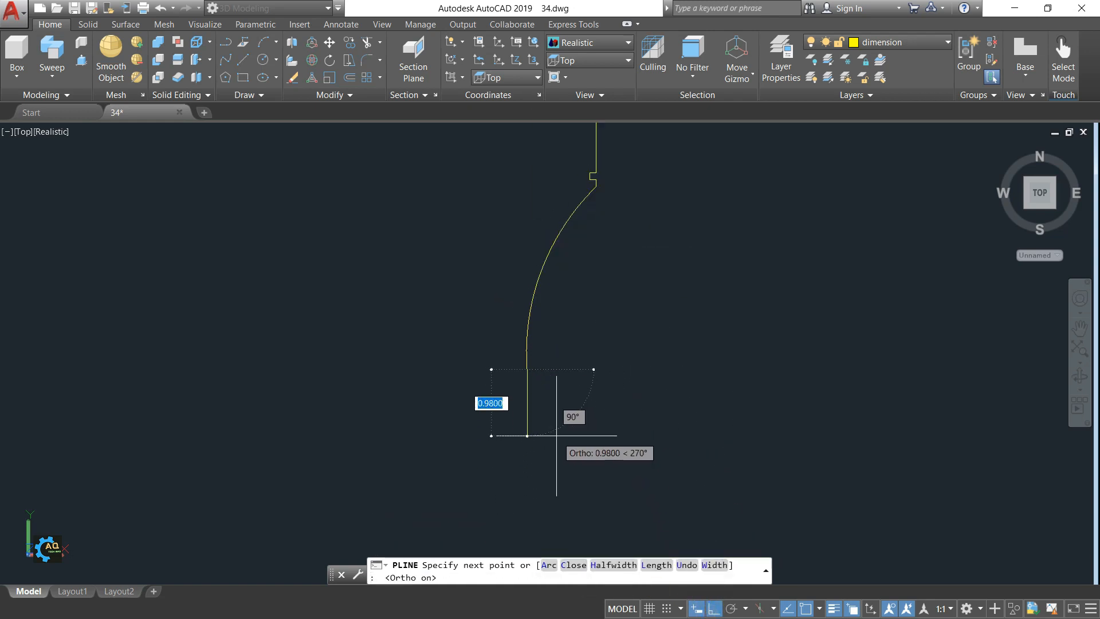
pyautogui.write('1')
pyautogui.press('Return')
# - Add a small three-point arc bulging right with Ortho off, ending about 0.70 units straight below its start
pyautogui.moveTo(532, 422)
pyautogui.mouseDown(button='middle')
pyautogui.moveTo(562, 397)
pyautogui.moveTo(566, 316)
pyautogui.mouseUp(button='middle')
pyautogui.scroll(2, 574, 341)
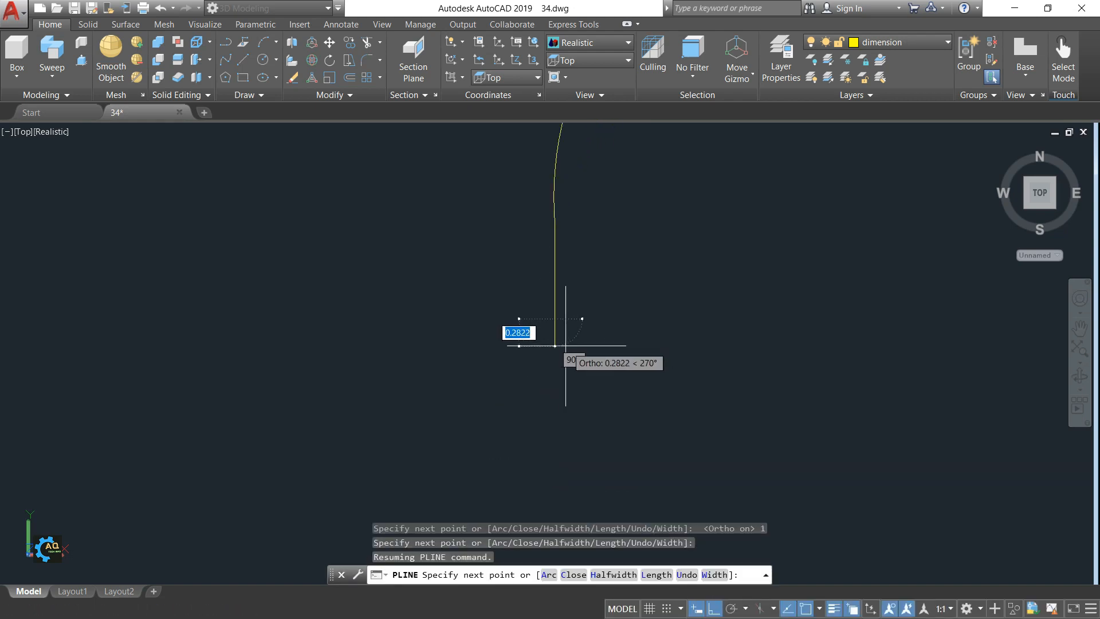
pyautogui.rightClick(563, 344)
pyautogui.click(590, 398)
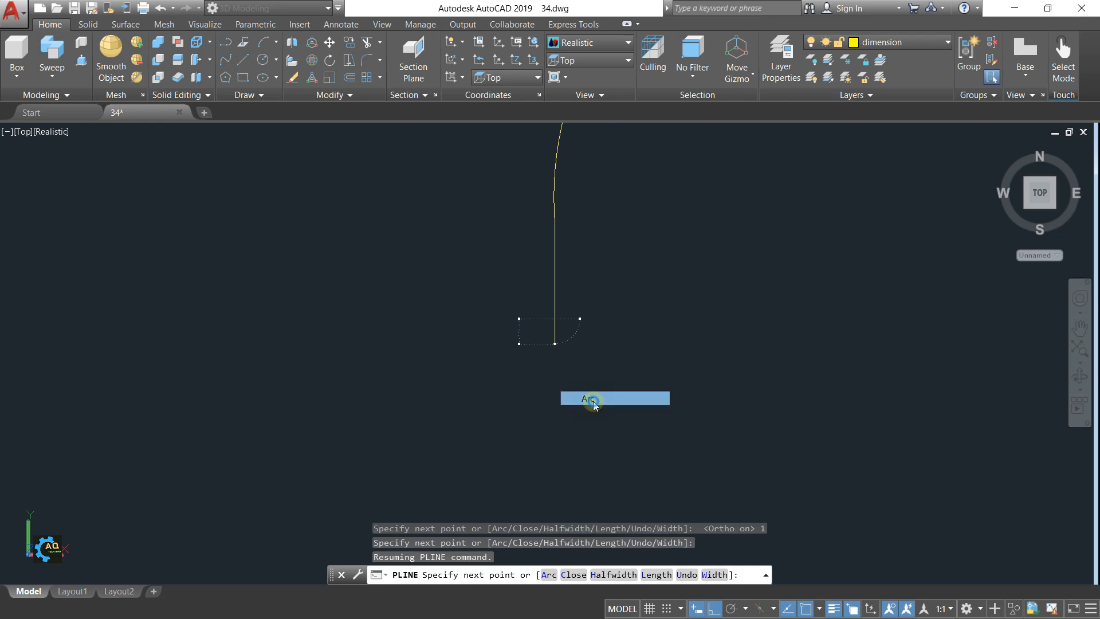
pyautogui.rightClick(597, 402)
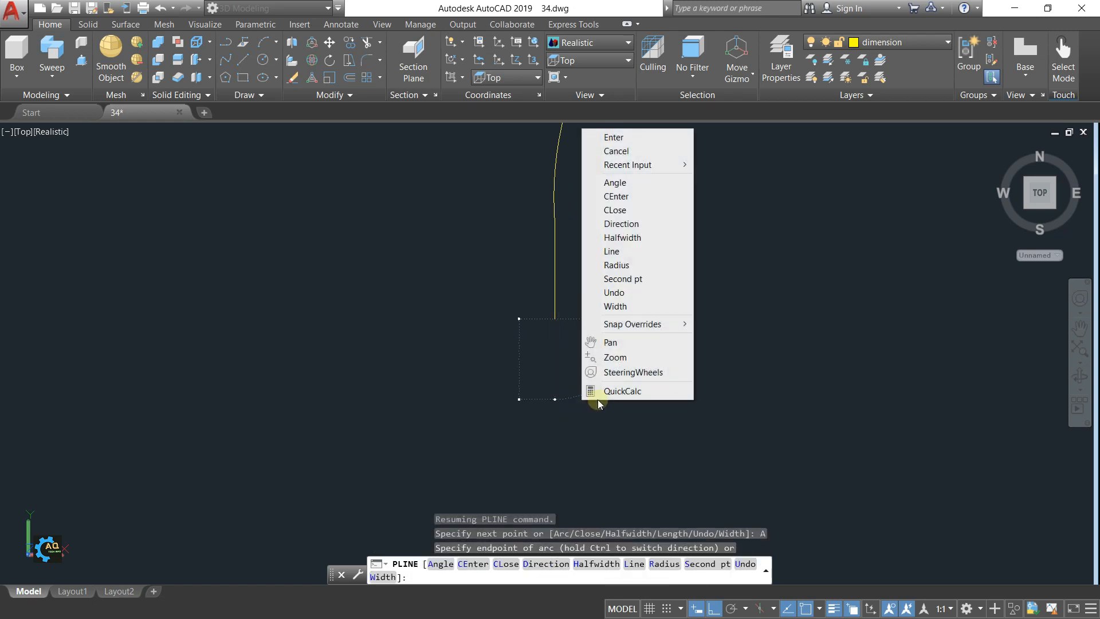
pyautogui.click(633, 279)
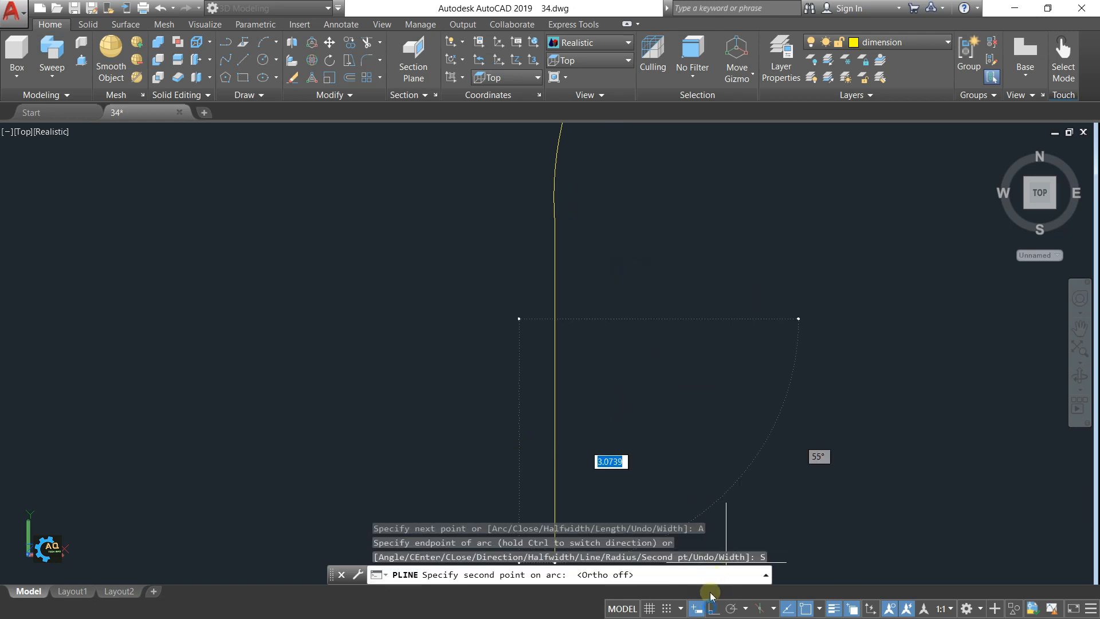
pyautogui.click(569, 352)
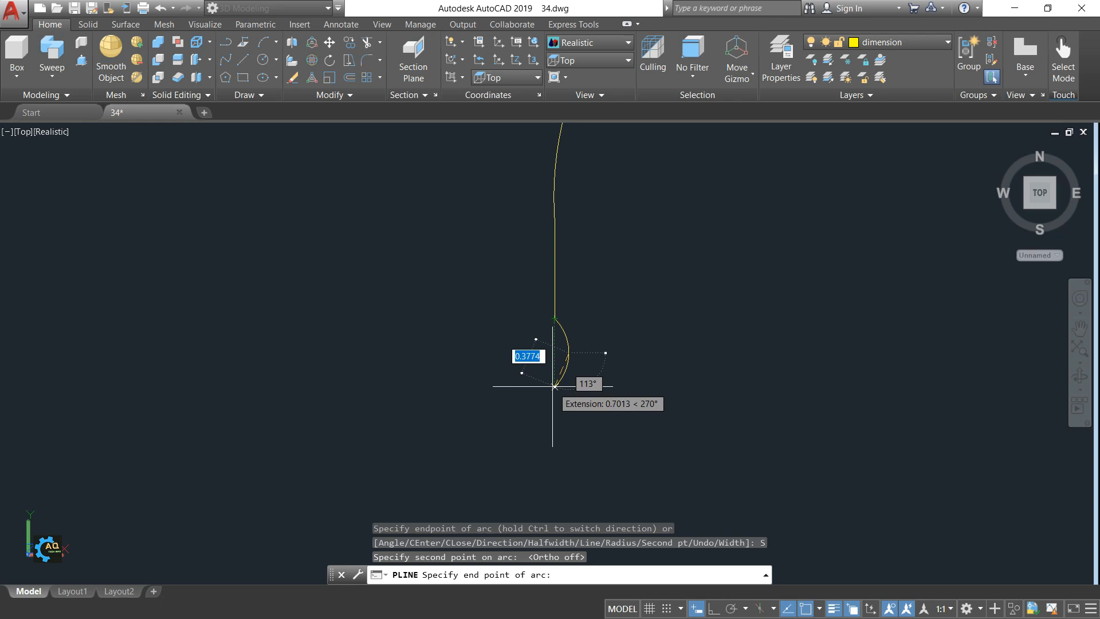
pyautogui.click(553, 386)
# - Turn Ortho on and continue the polyline from the first small arc with a 1-unit straight segment downward
pyautogui.moveTo(567, 423); pyautogui.dragTo(569, 357, button='middle')
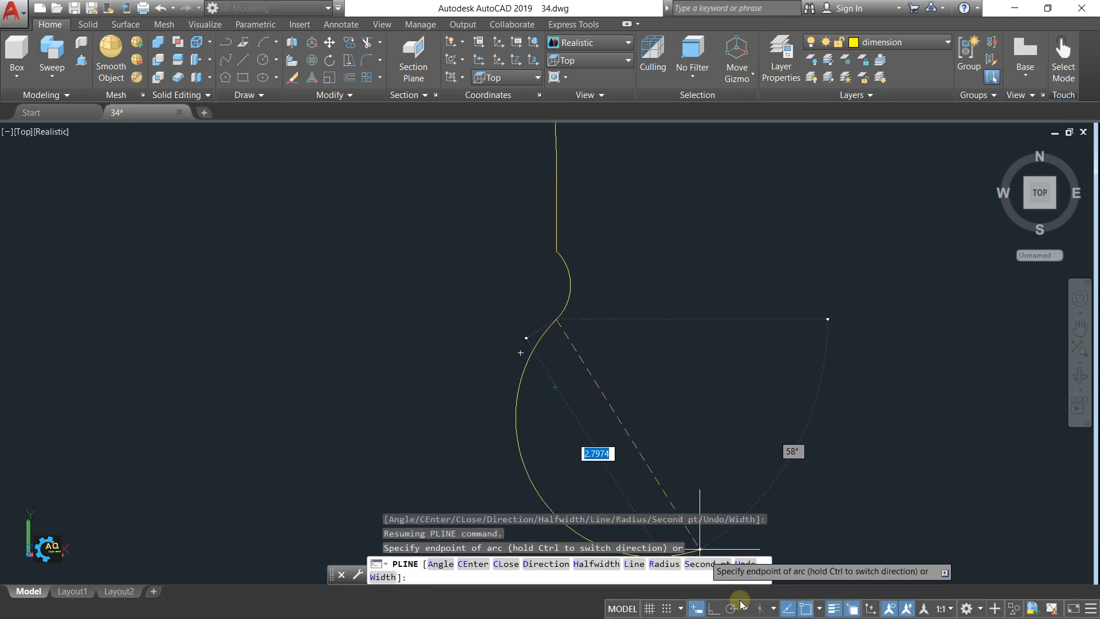
pyautogui.click(713, 609)
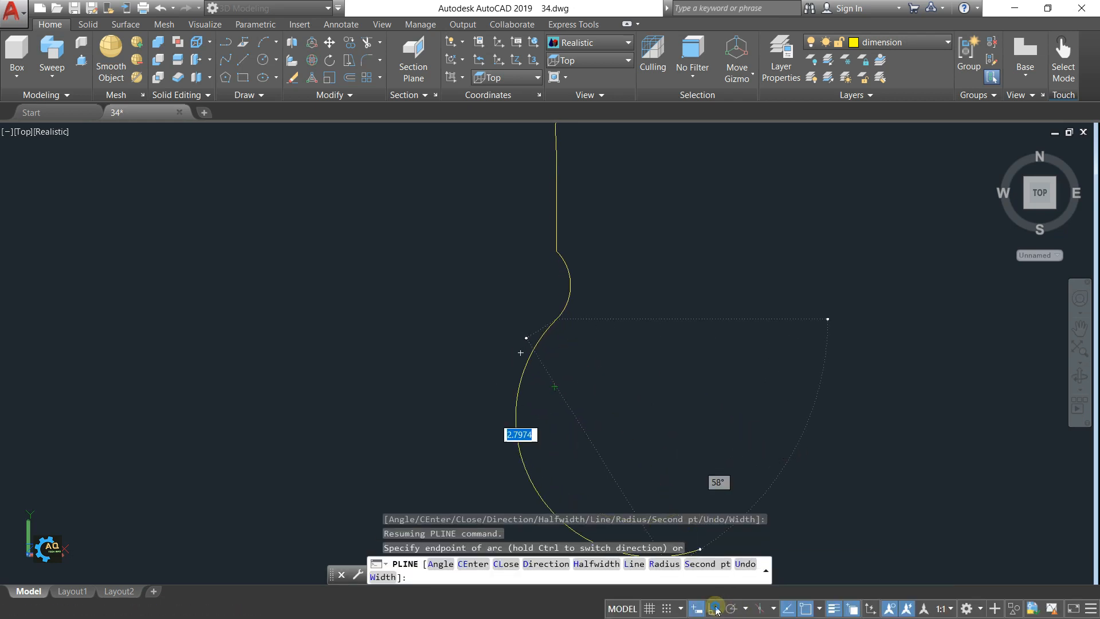
pyautogui.rightClick(596, 434)
pyautogui.click(642, 282)
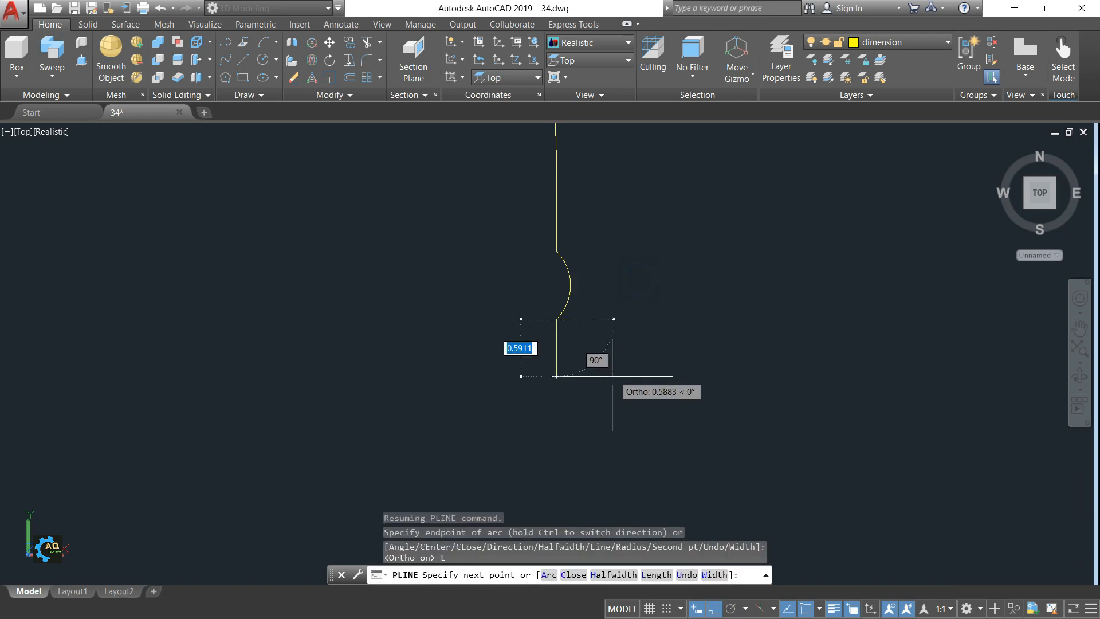
pyautogui.write('1')
pyautogui.press('Return')
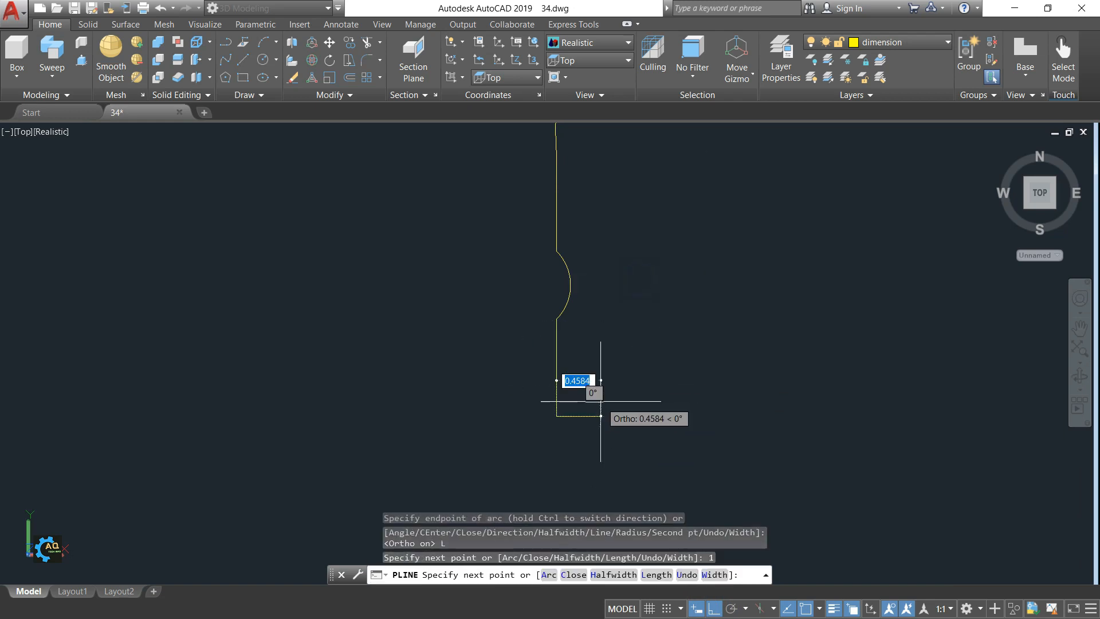
# - Add a second small three-point arc bulging right with Ortho off, ending about 0.86 units straight below its start
pyautogui.moveTo(614, 414); pyautogui.dragTo(617, 309, button='middle')
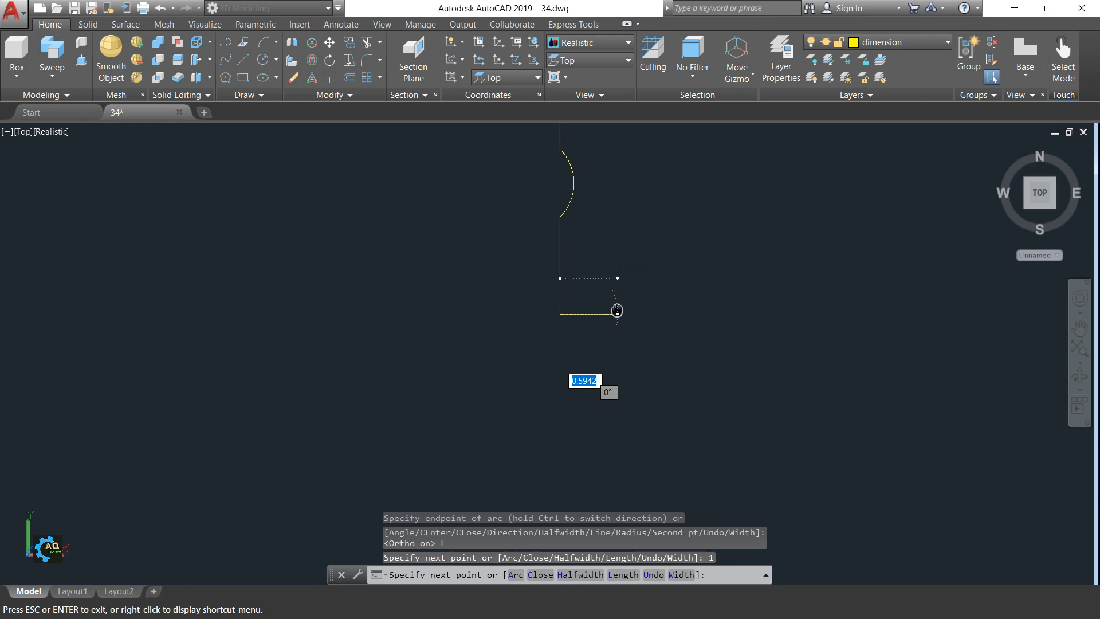
pyautogui.moveTo(574, 351); pyautogui.dragTo(570, 366, button='middle')
pyautogui.rightClick(574, 379)
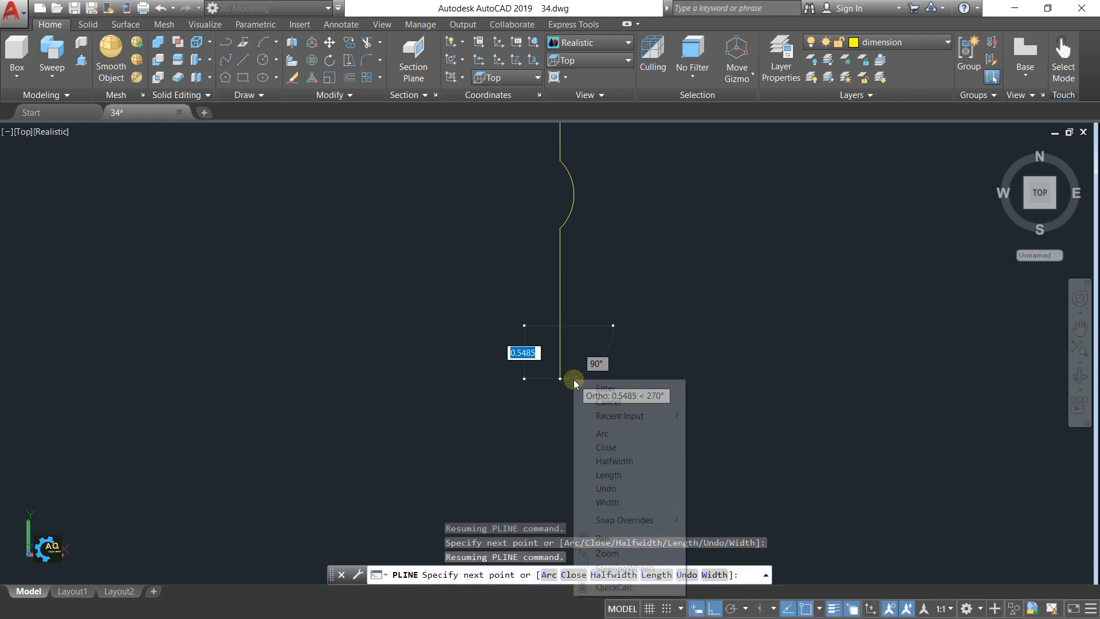
pyautogui.click(614, 435)
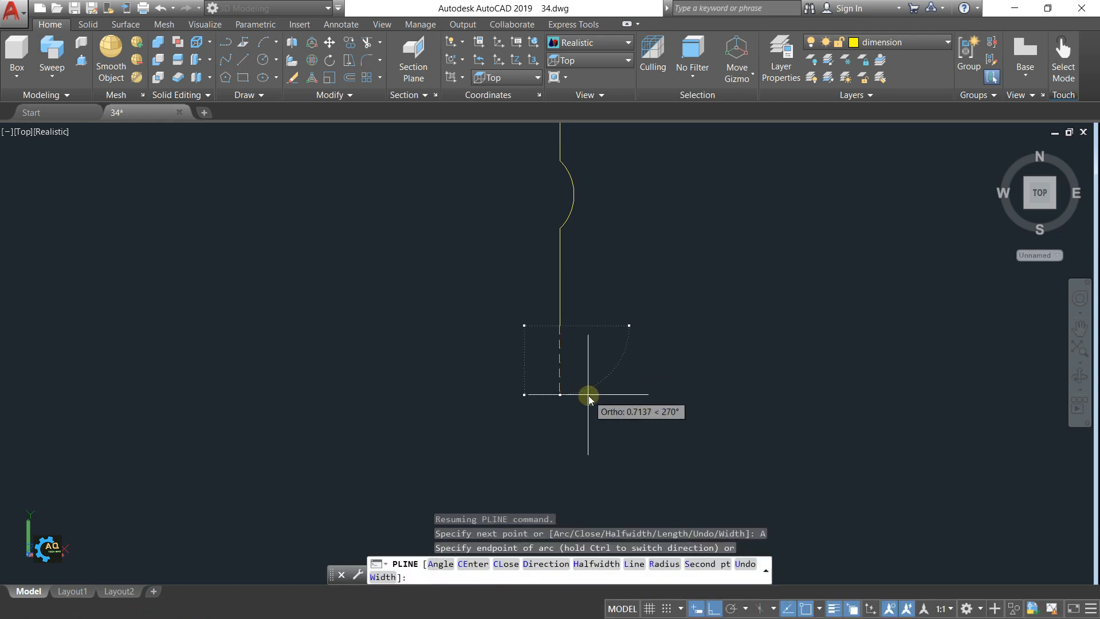
pyautogui.rightClick(589, 395)
pyautogui.click(629, 274)
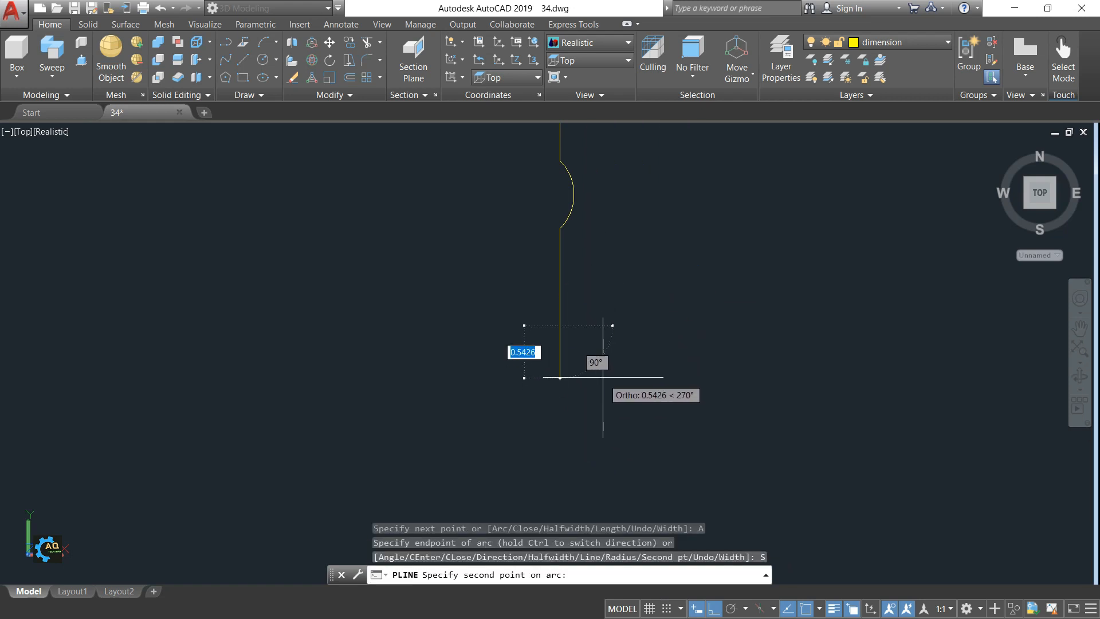
pyautogui.click(713, 608)
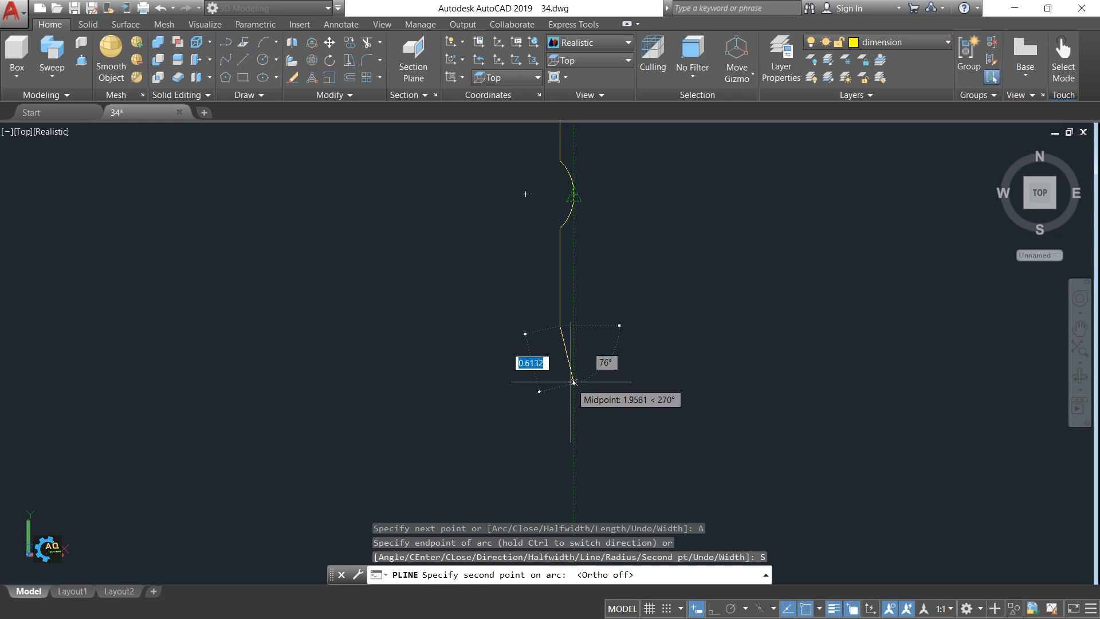
pyautogui.click(573, 380)
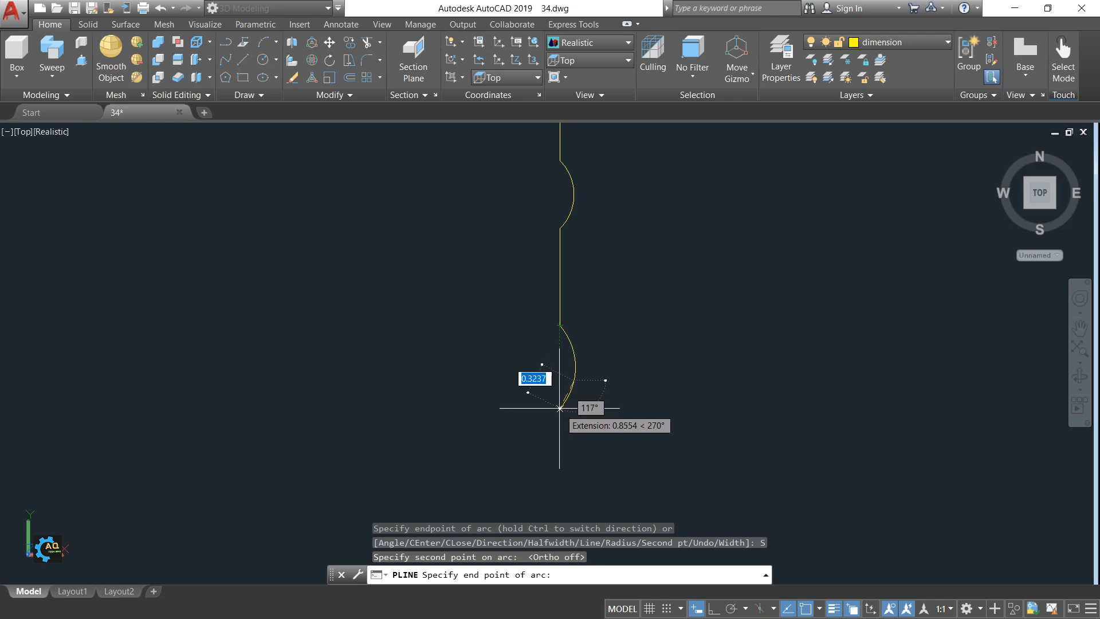
pyautogui.click(560, 408)
# - Switch the polyline to Line mode and add a 1-unit vertical segment below the second small arc
pyautogui.moveTo(559, 433); pyautogui.dragTo(576, 348, button='middle')
pyautogui.rightClick(569, 391)
pyautogui.click(598, 243)
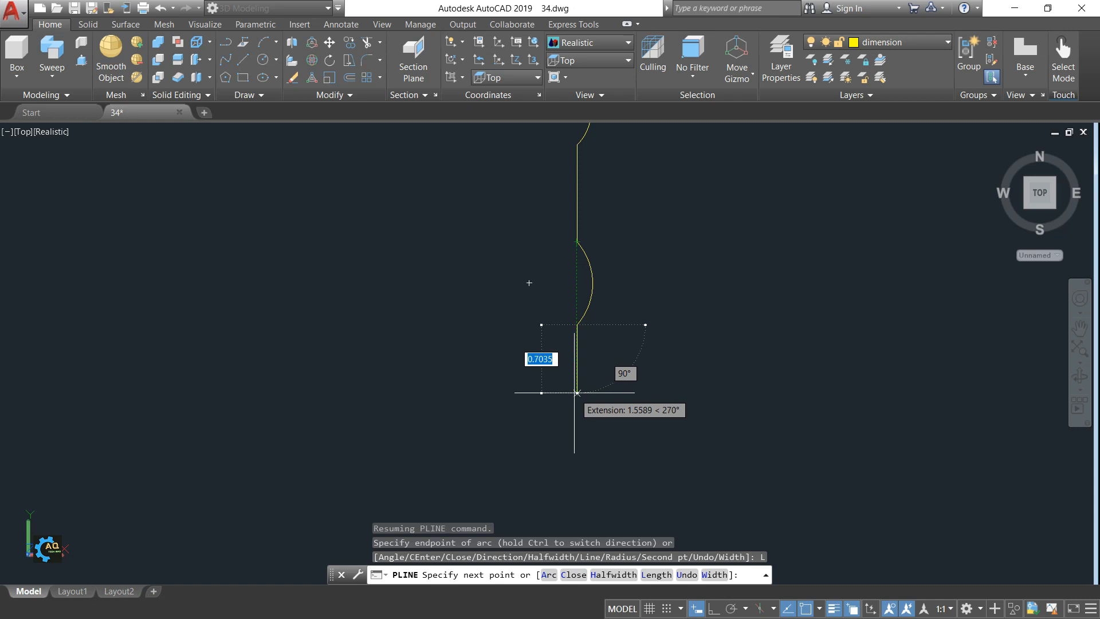
pyautogui.press('Return')
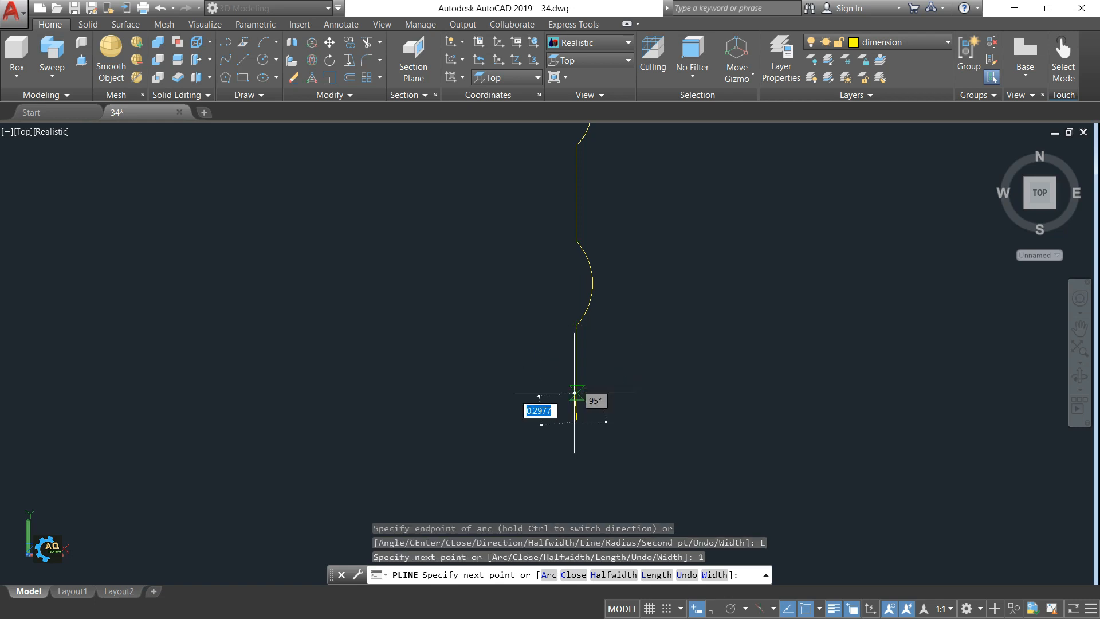
# - Add a third small three-point arc bulging right, ending about 0.97 units straight below its start
pyautogui.rightClick(609, 445)
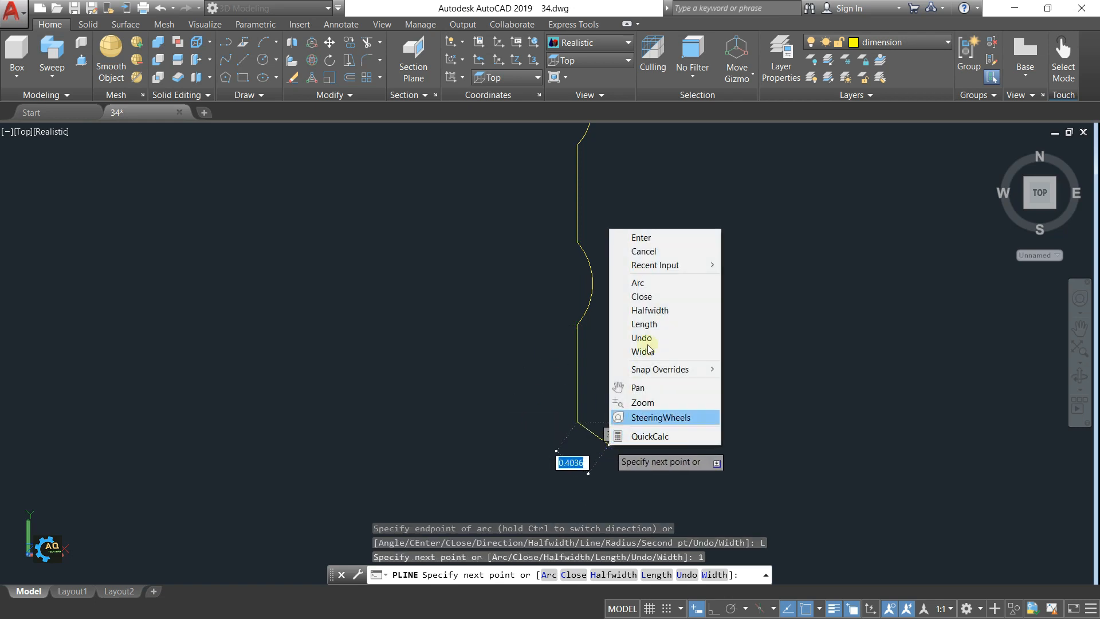
pyautogui.click(657, 290)
pyautogui.moveTo(608, 432); pyautogui.dragTo(598, 343, button='middle')
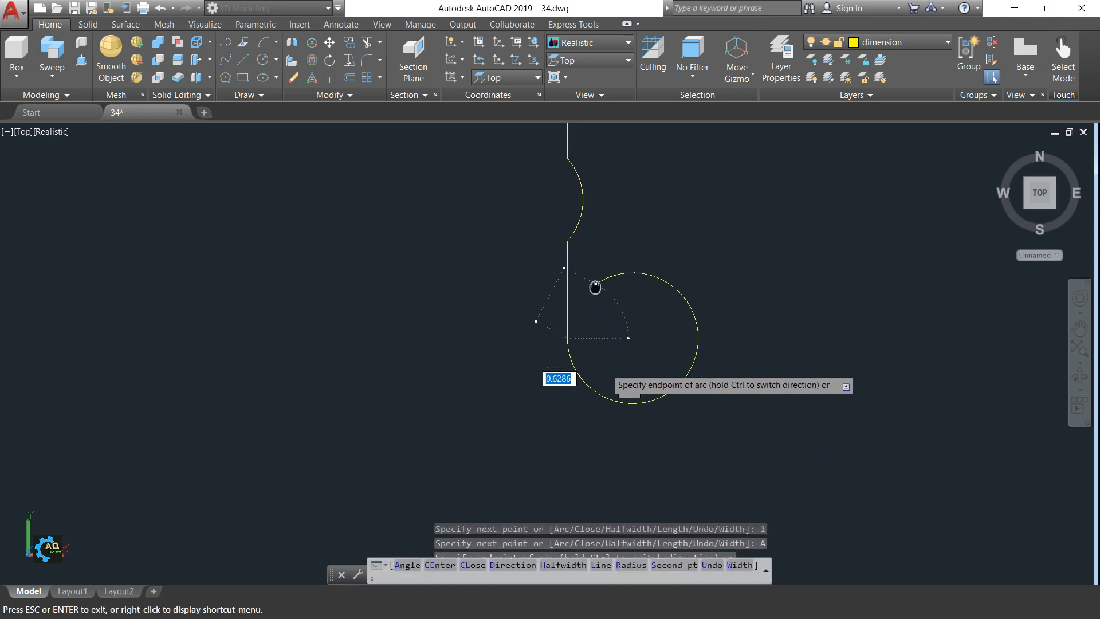
pyautogui.rightClick(594, 362)
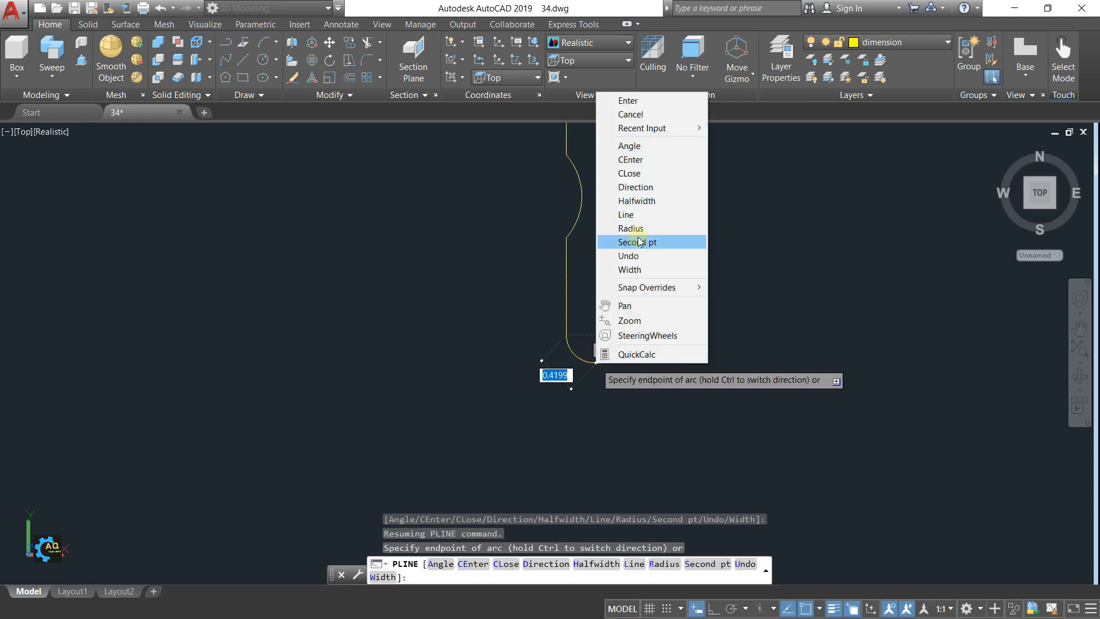
pyautogui.click(640, 241)
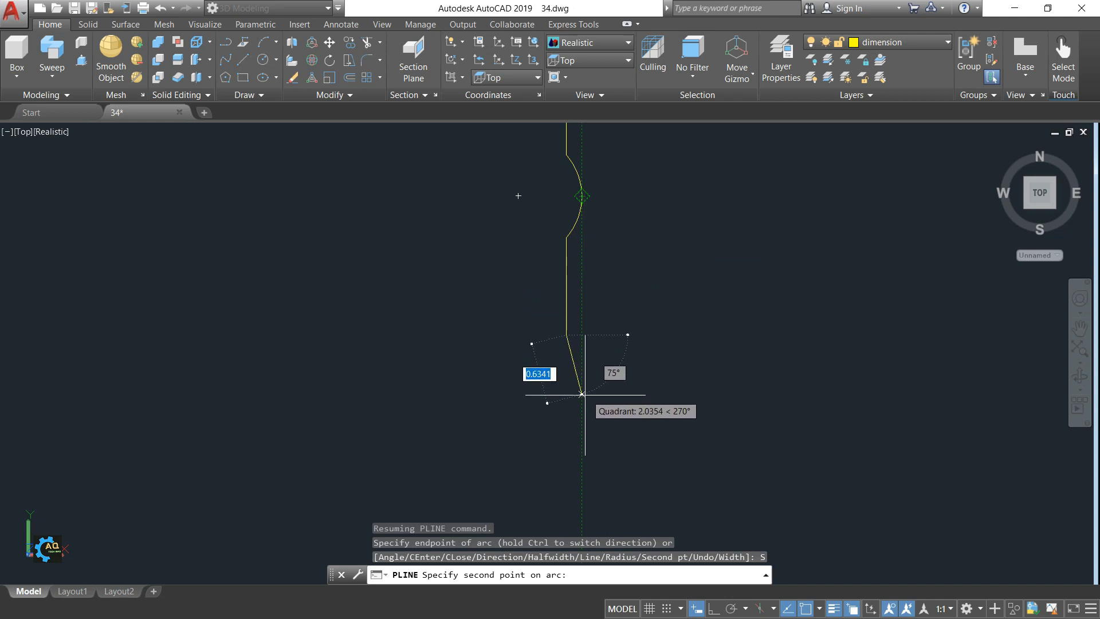
pyautogui.click(582, 404)
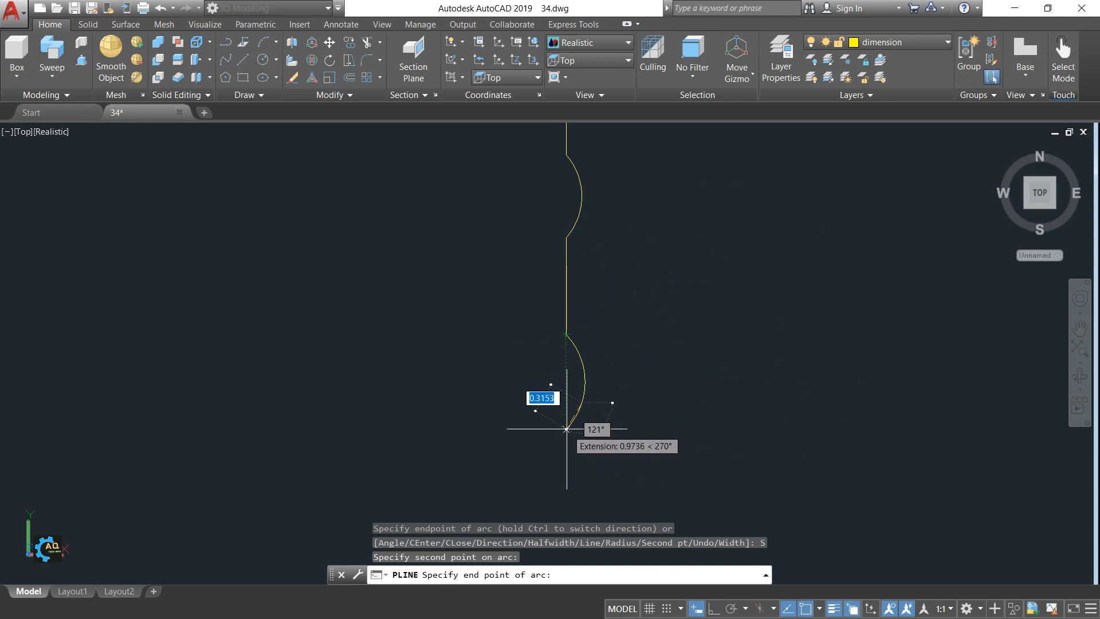
pyautogui.click(566, 428)
# - Continue the polyline in Line mode below the third small arc with segments about 0.61 down, 0.16 diagonally down-left and 0.2 down
pyautogui.scroll(-5, 625, 415)
pyautogui.scroll(5, 606, 363)
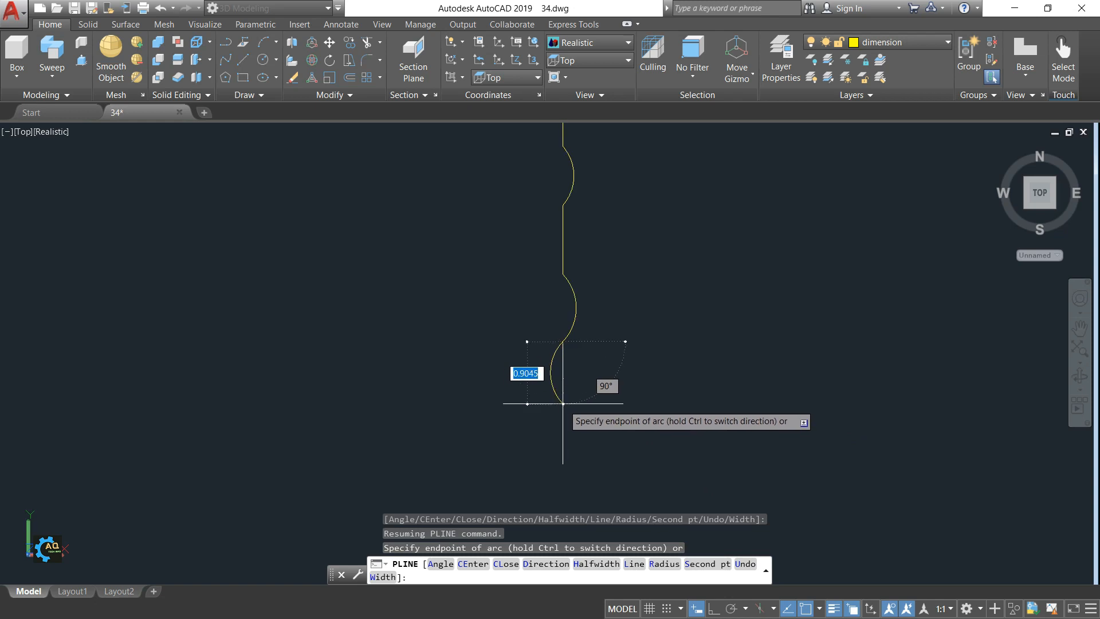
pyautogui.rightClick(563, 403)
pyautogui.click(596, 256)
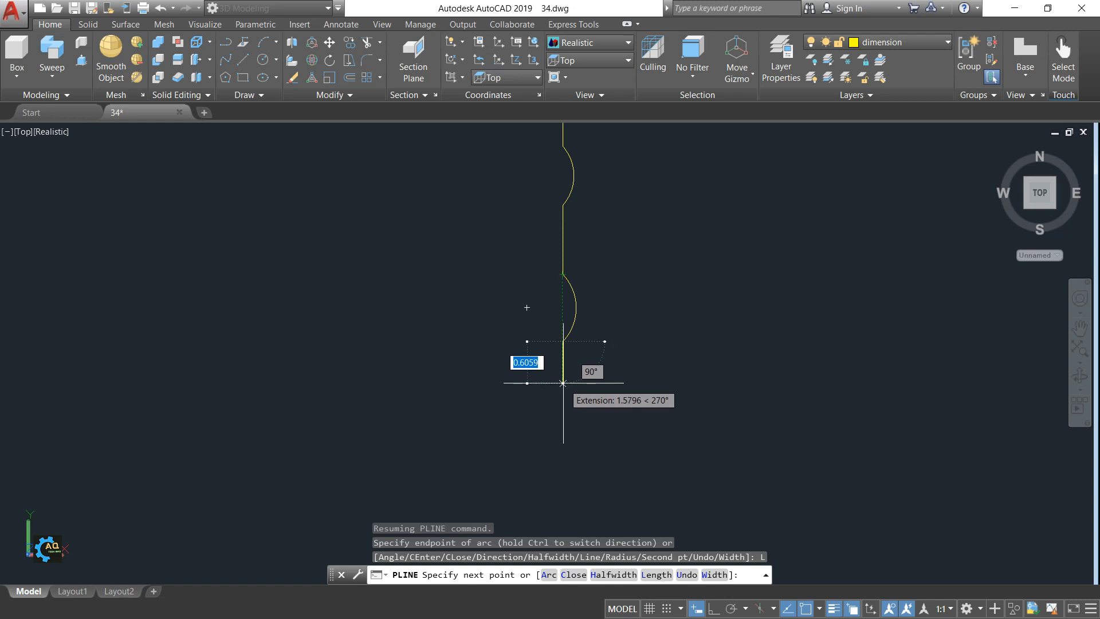
pyautogui.click(562, 382)
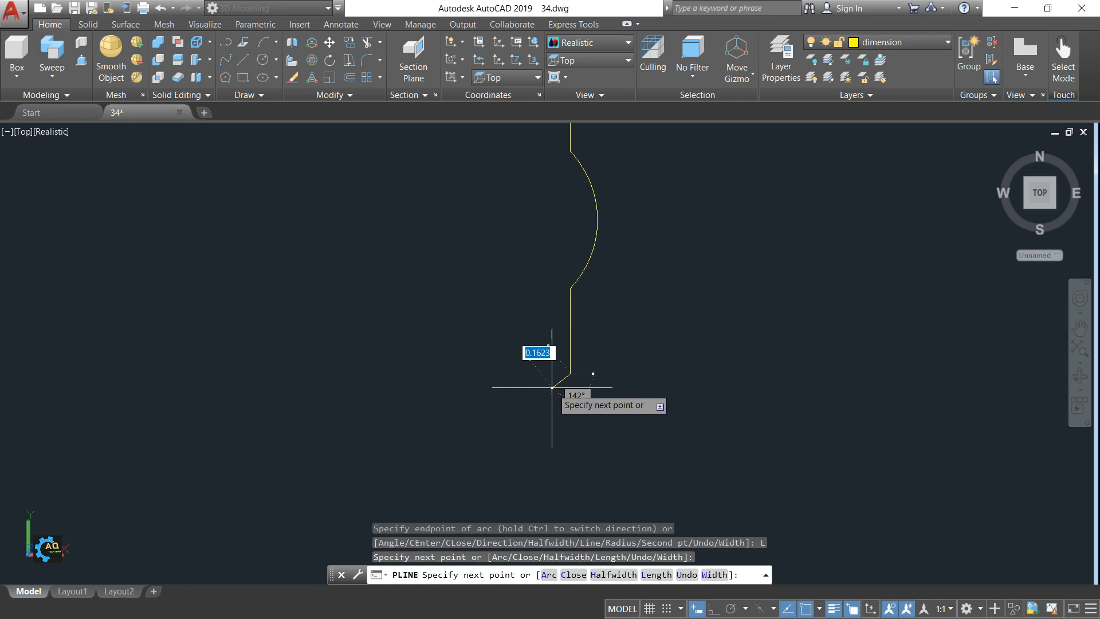
pyautogui.click(551, 388)
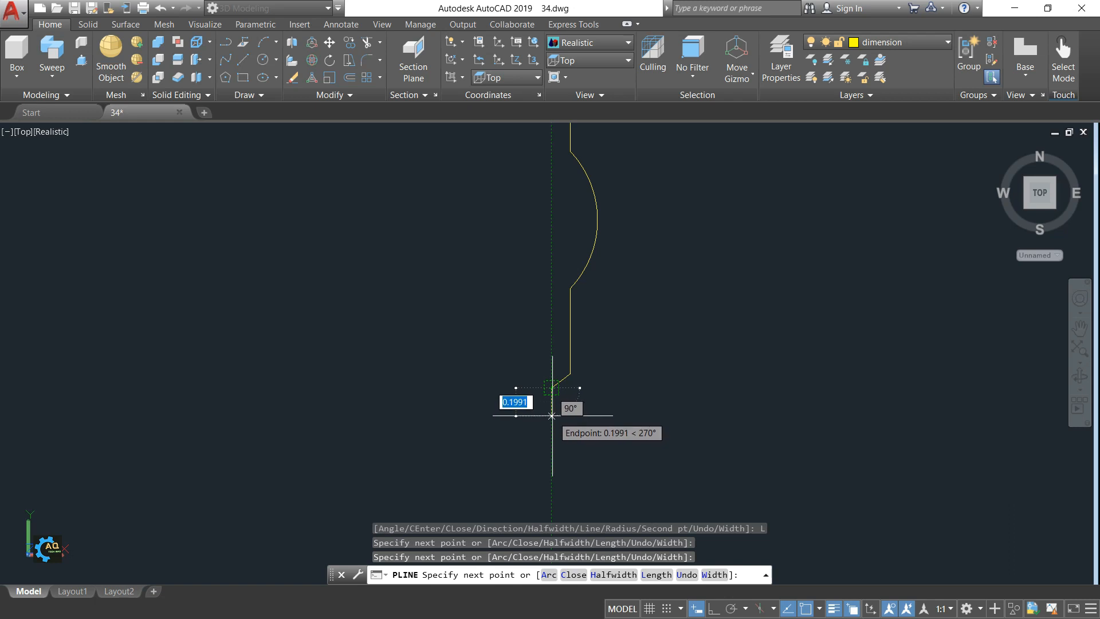
pyautogui.click(552, 415)
# - Turn Ortho on, add a horizontal base segment about 2.02 units long to the right, and end the polyline
pyautogui.scroll(-5, 663, 418)
pyautogui.moveTo(704, 418); pyautogui.dragTo(668, 473, button='middle')
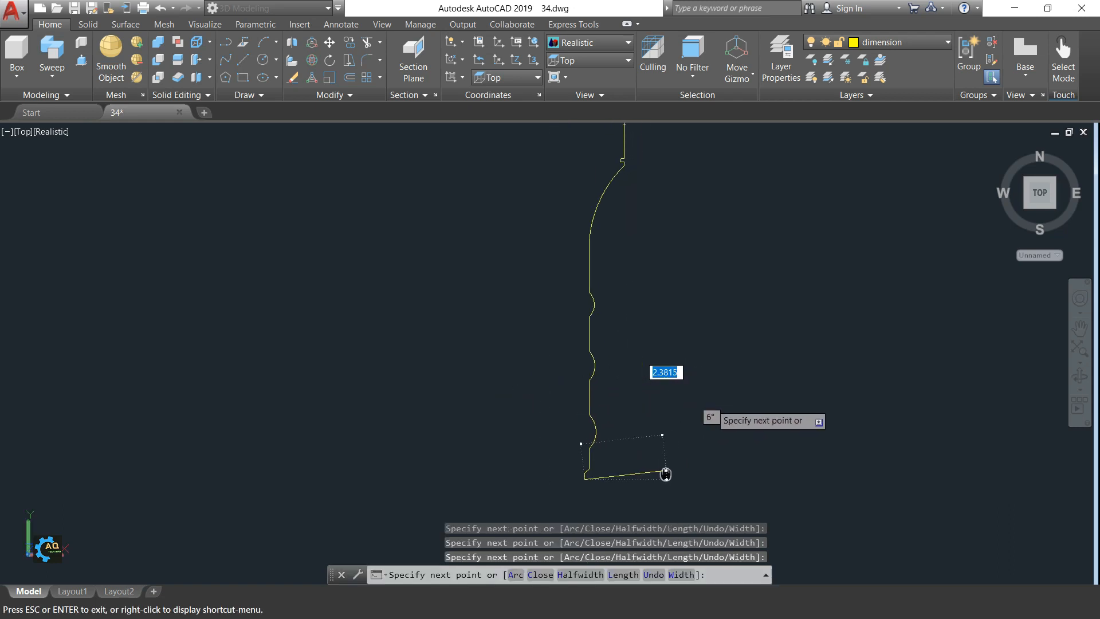
pyautogui.scroll(-3, 659, 453)
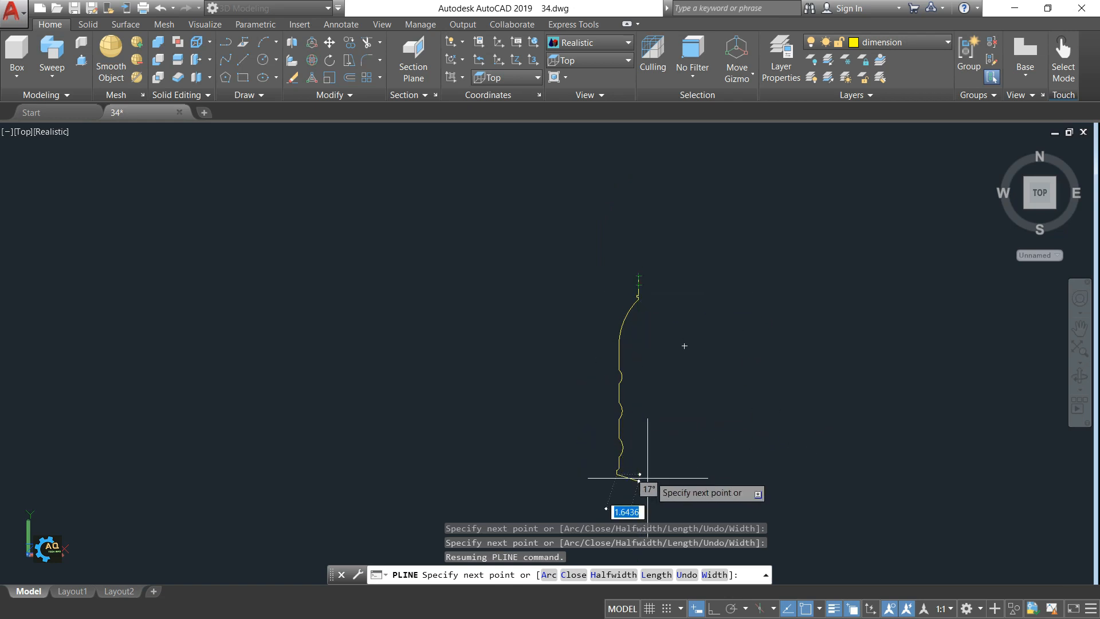
pyautogui.scroll(2, 638, 474)
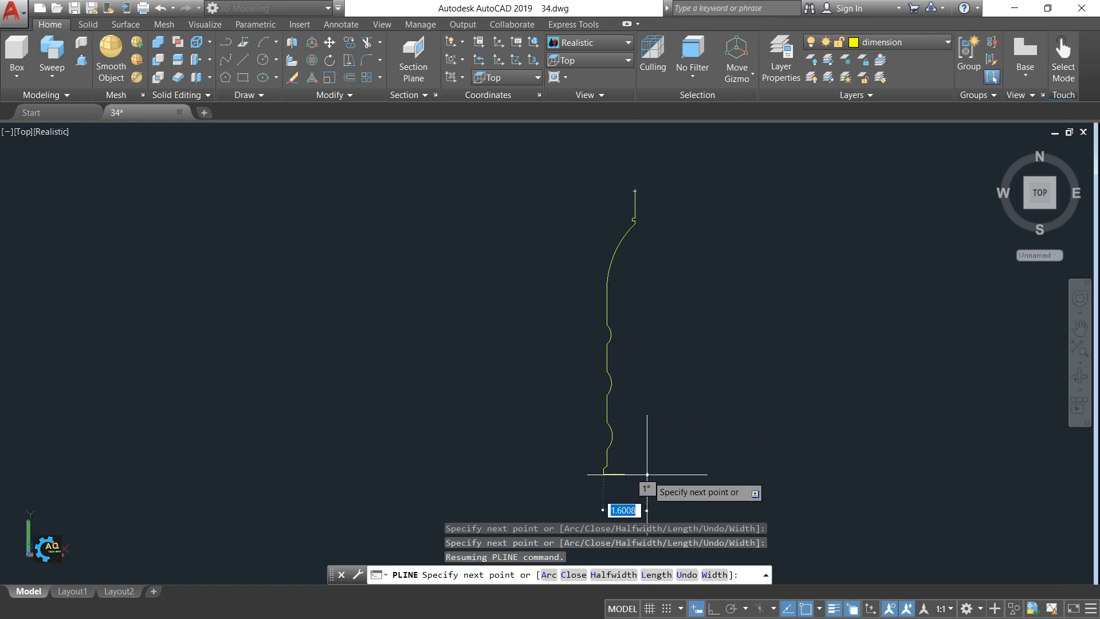
pyautogui.click(713, 610)
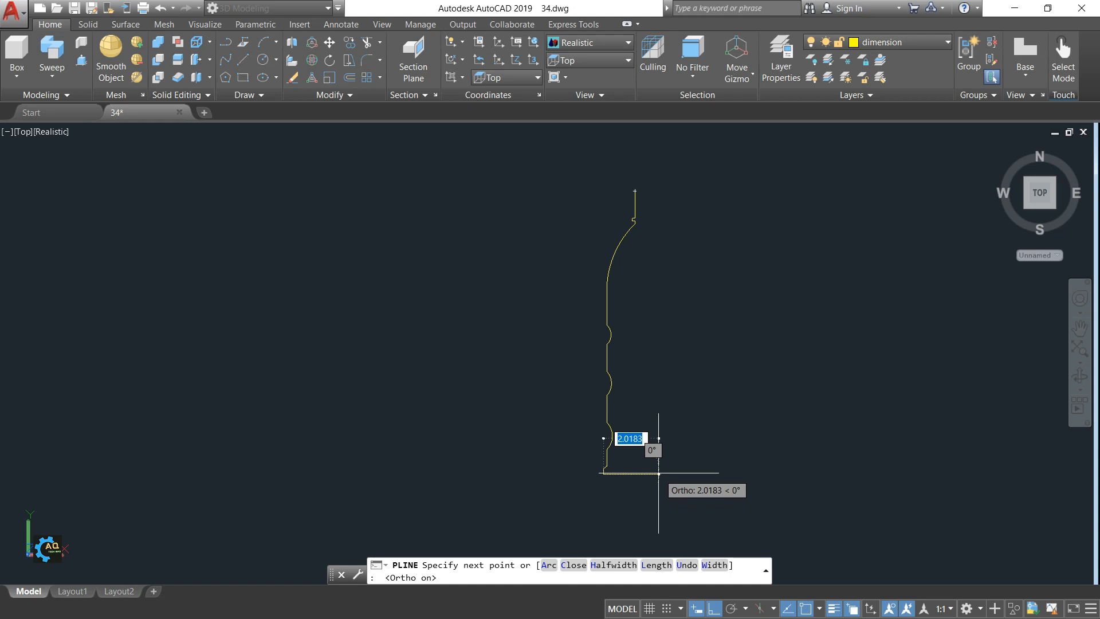
pyautogui.click(658, 473)
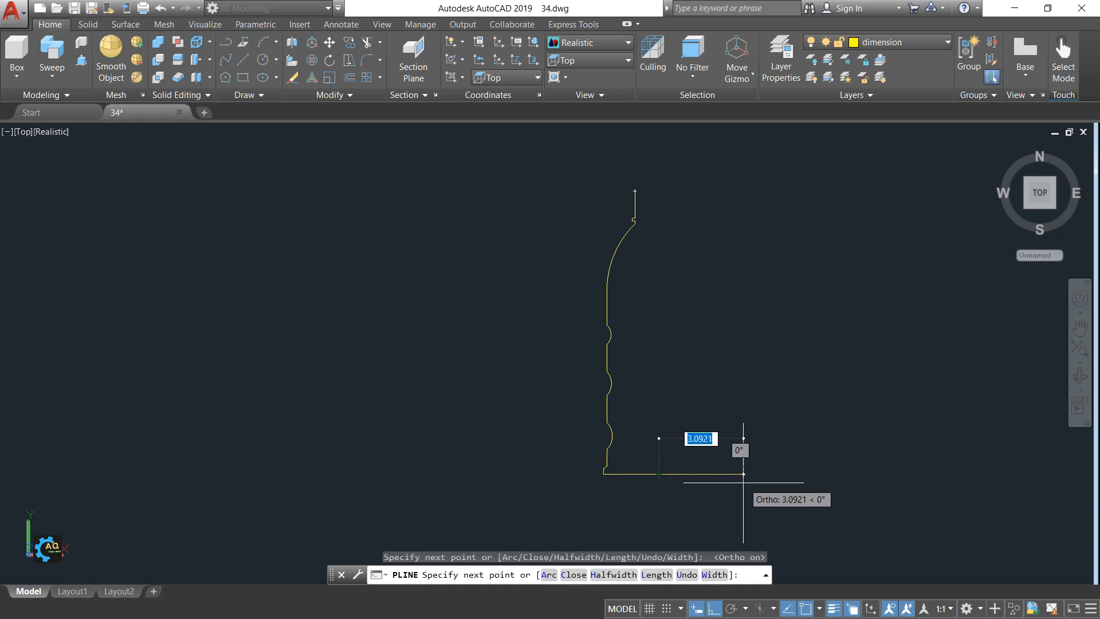
pyautogui.press('Escape')
# - Run Join on the entire profile, selecting all of its segments from the top line to the horizontal base
pyautogui.scroll(2, 871, 401)
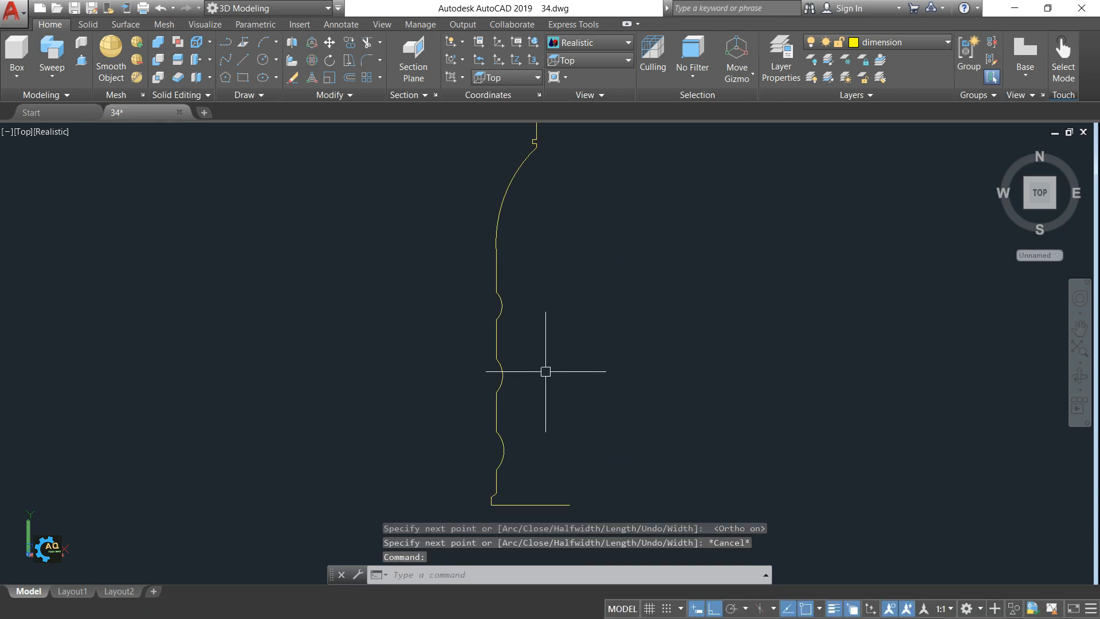
pyautogui.scroll(-1, 613, 321)
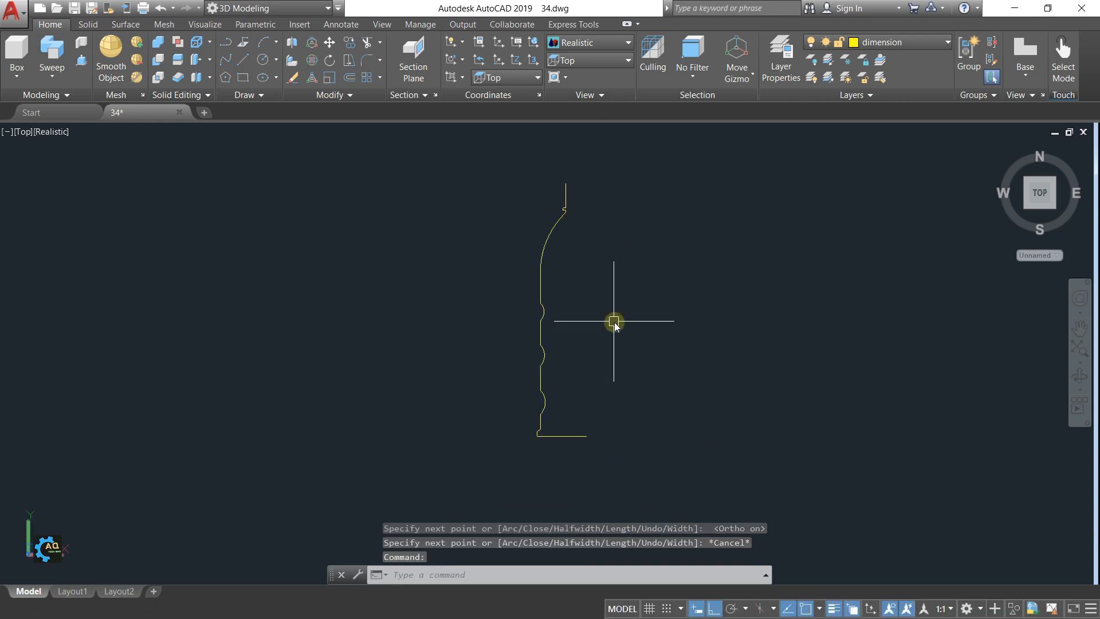
pyautogui.write('j')
pyautogui.press('Return')
pyautogui.click(676, 170)
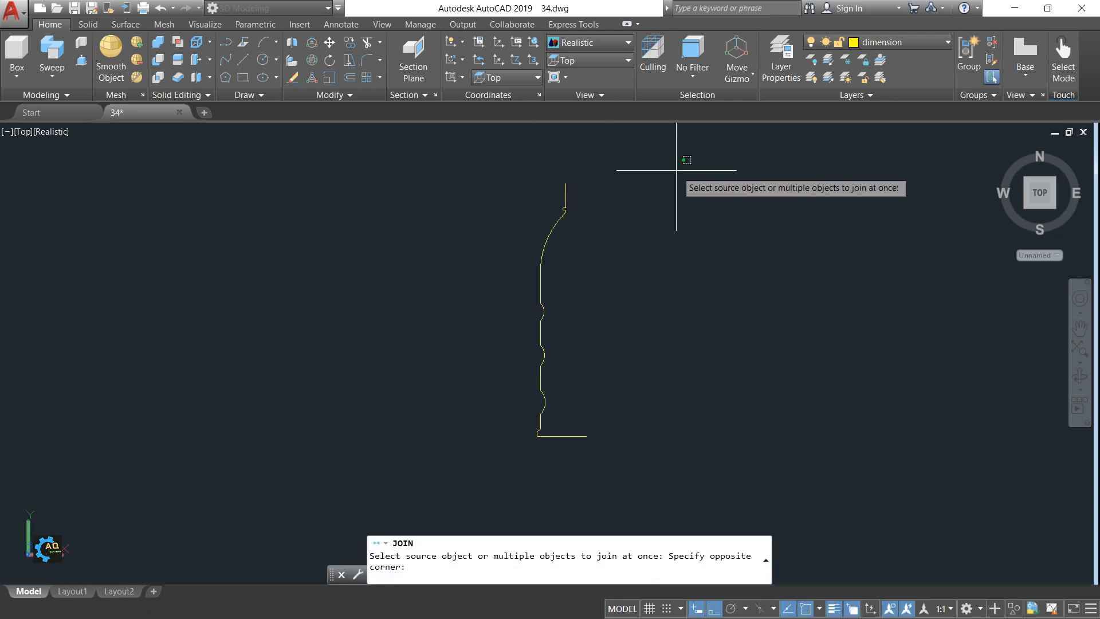
pyautogui.click(487, 453)
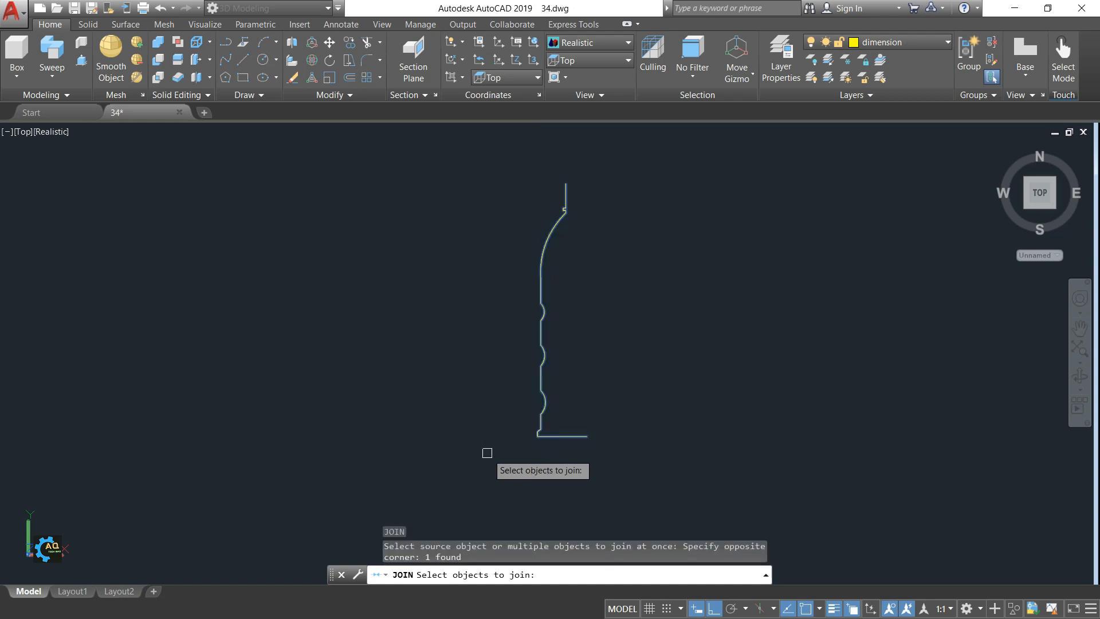
pyautogui.click(543, 372)
pyautogui.press('Return')
pyautogui.click(540, 365)
pyautogui.scroll(6, 539, 364)
pyautogui.press('Escape')
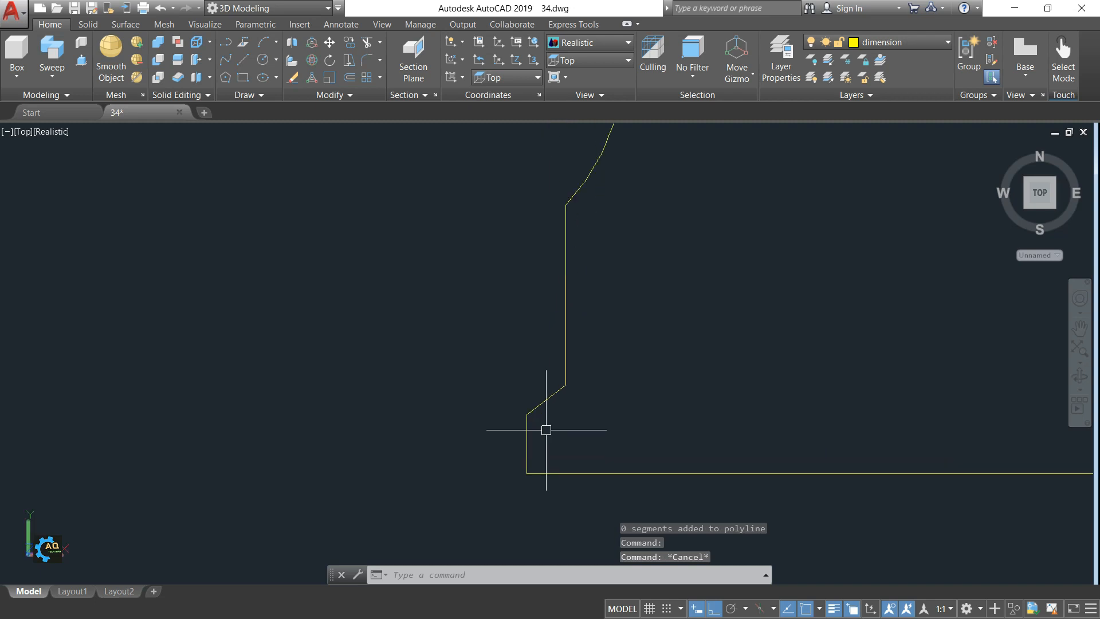
# - Fillet the corner between the short diagonal and the lowest vertical segment with a 0.01 radius
pyautogui.write('f')
pyautogui.press('Return')
pyautogui.write('r')
pyautogui.press('Return')
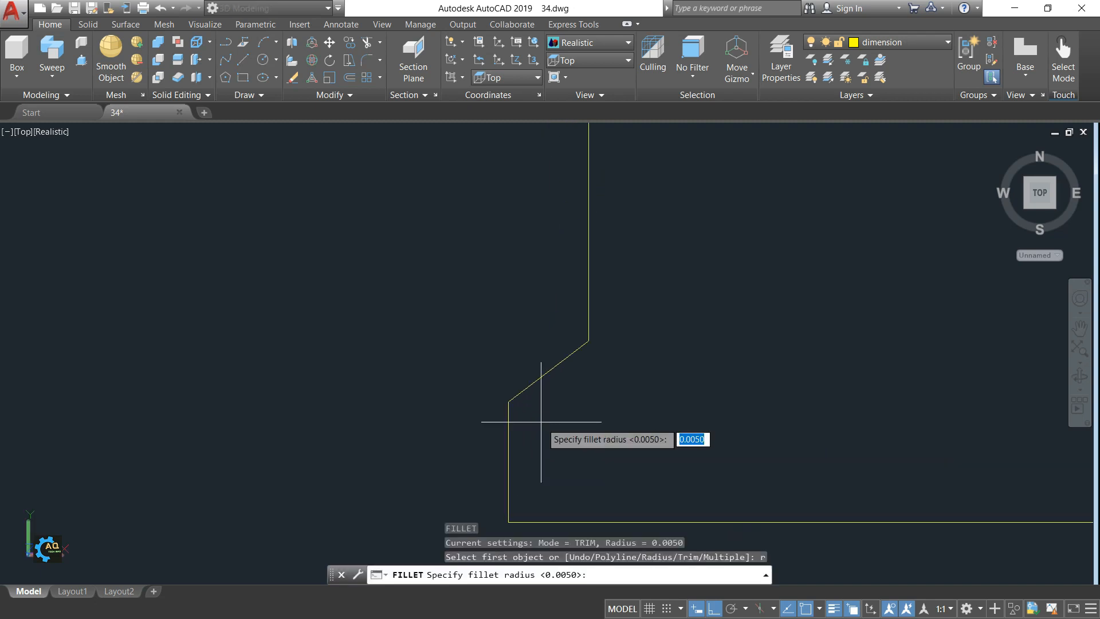
pyautogui.press('Return')
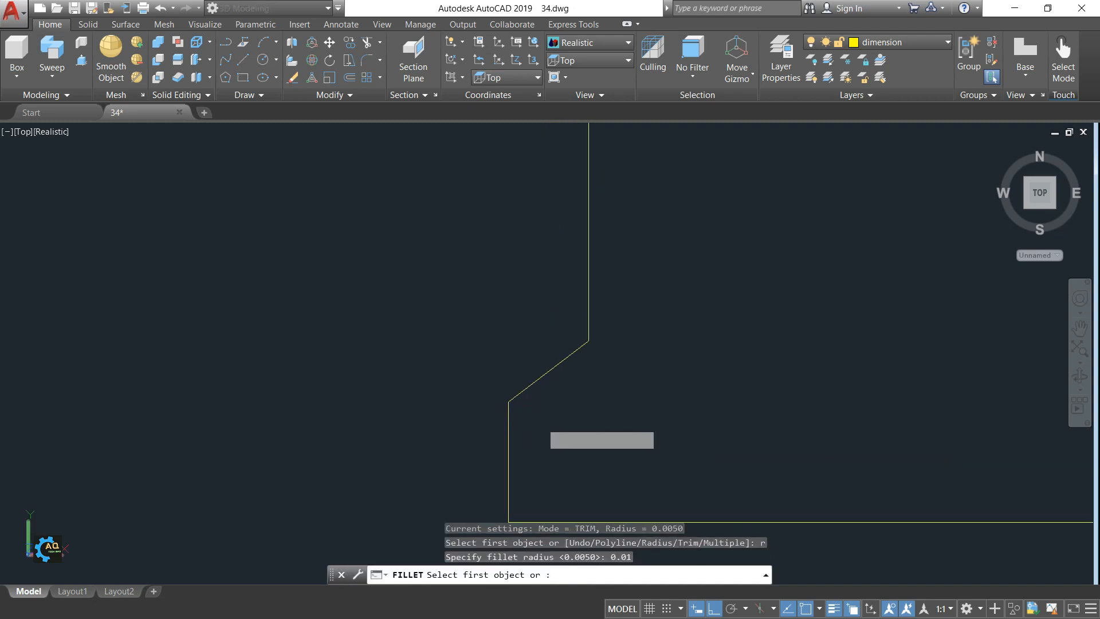
pyautogui.click(523, 387)
pyautogui.click(508, 427)
# - Set the fillet radius to 0.1 and fillet both ends of the short diagonal segment near the base
pyautogui.scroll(4, 496, 402)
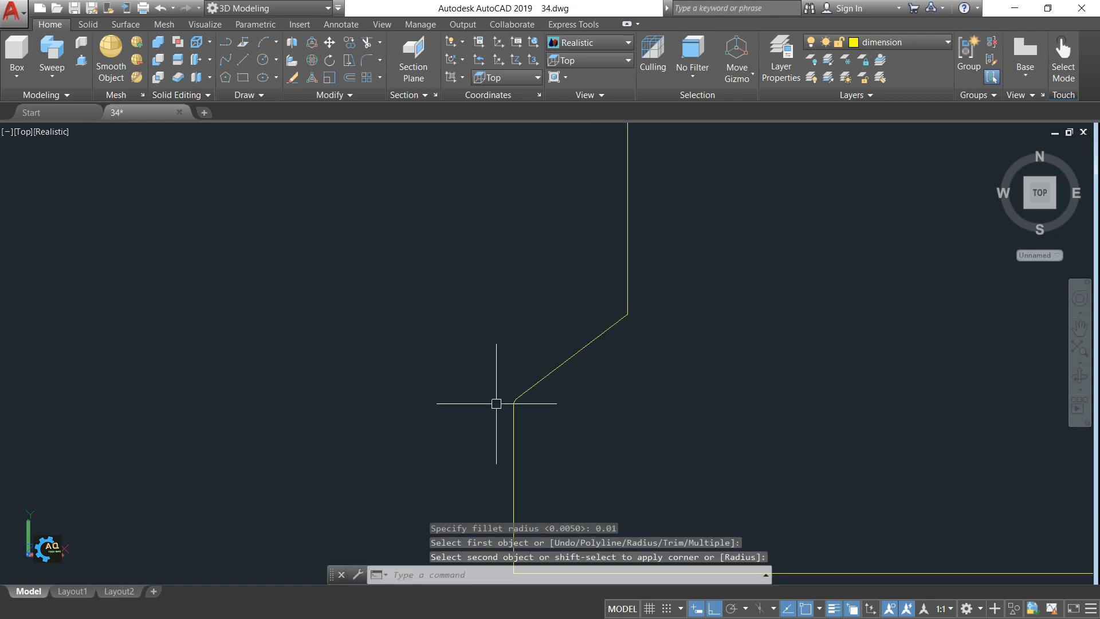
pyautogui.press('Return')
pyautogui.write('r')
pyautogui.press('Return')
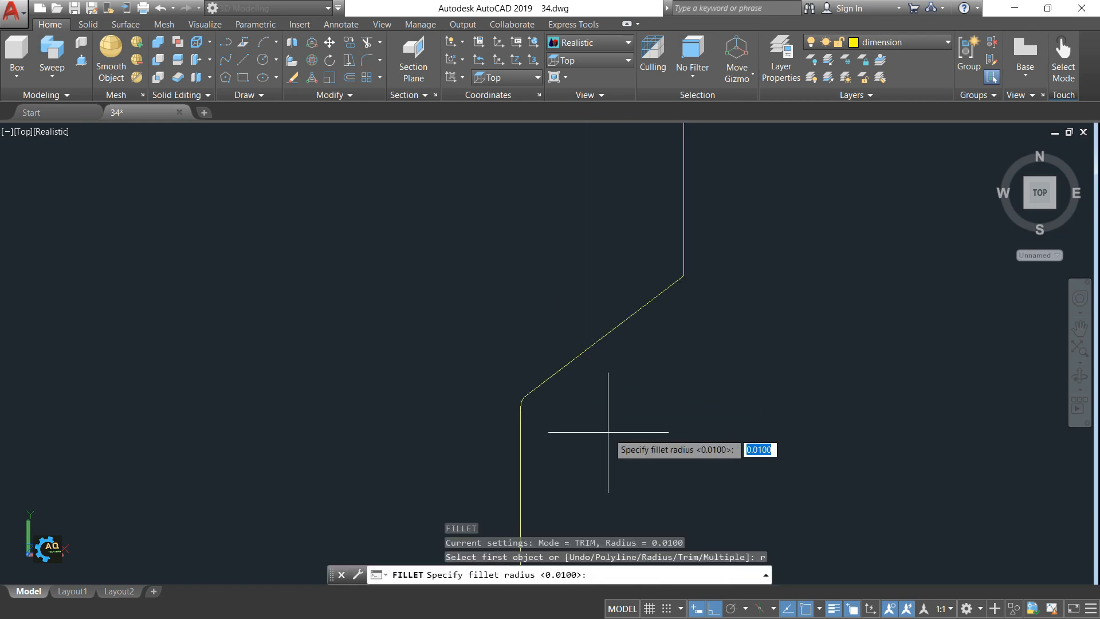
pyautogui.press('Return')
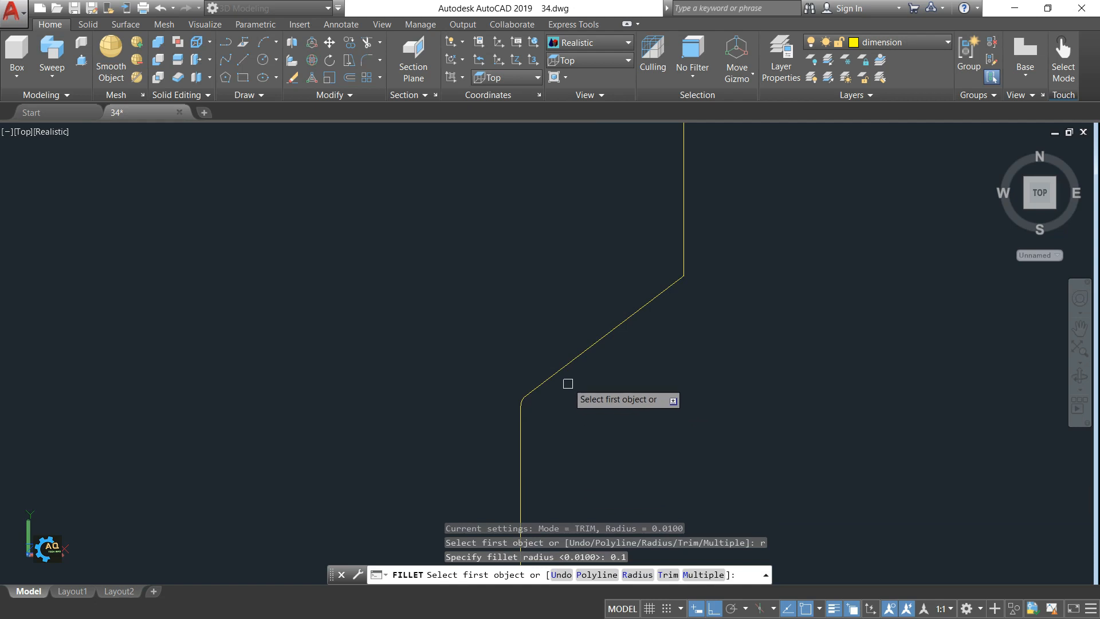
pyautogui.click(549, 377)
pyautogui.click(518, 451)
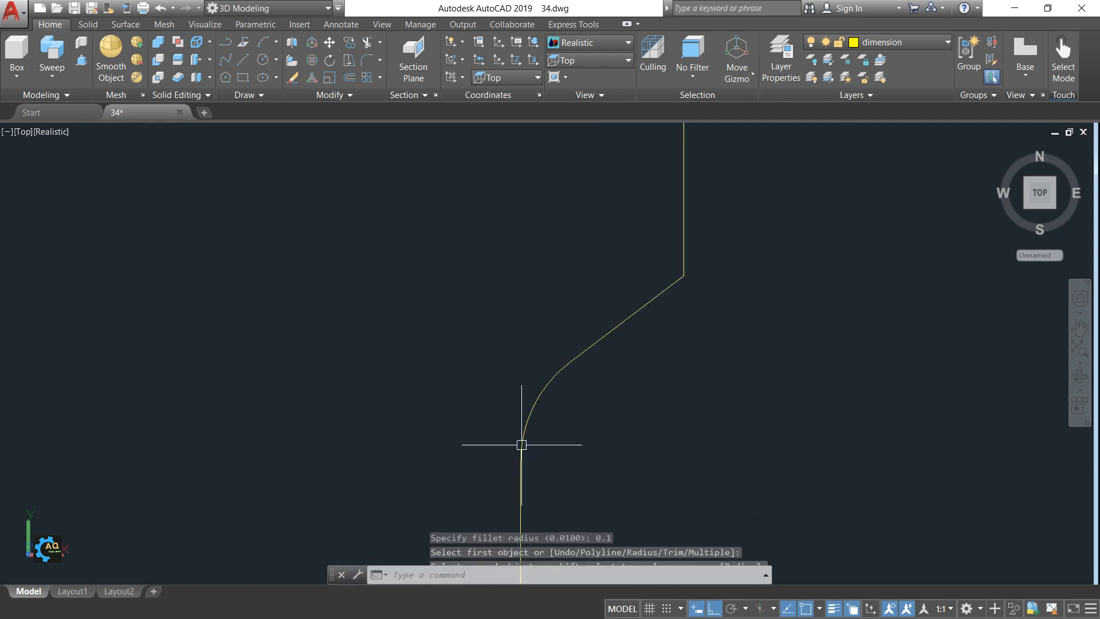
pyautogui.press('Return')
pyautogui.click(645, 304)
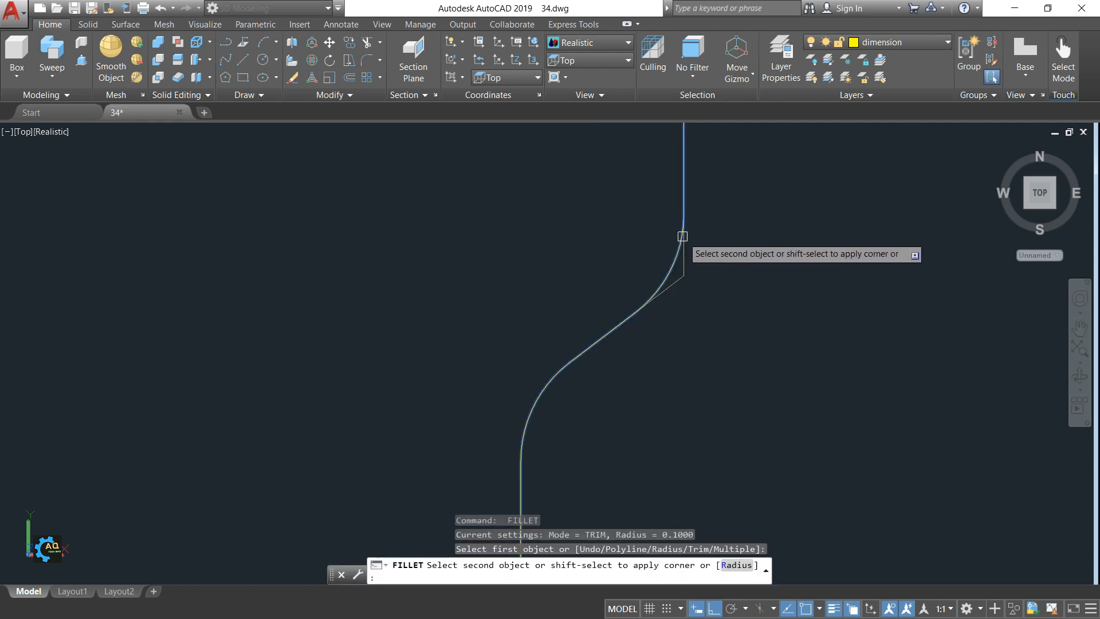
pyautogui.click(683, 238)
# - Fillet both ends of the lowest small arc where it meets the vertical segments, using the 0.1 radius
pyautogui.scroll(-8, 695, 267)
pyautogui.moveTo(778, 274); pyautogui.dragTo(642, 431, button='middle')
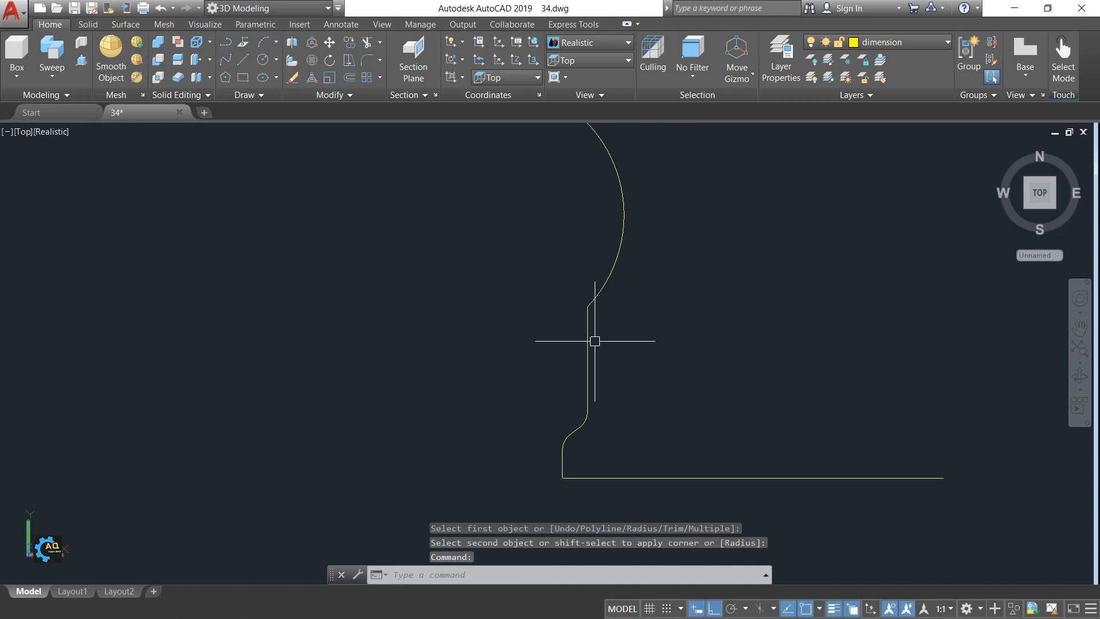
pyautogui.scroll(2, 596, 338)
pyautogui.press('Return')
pyautogui.click(603, 279)
pyautogui.click(588, 326)
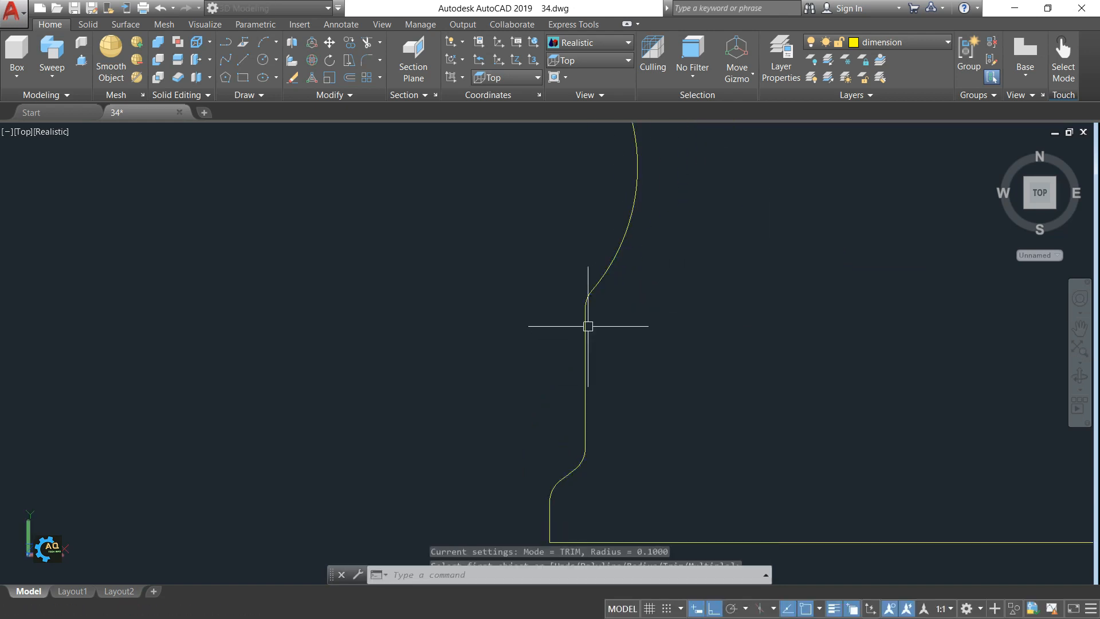
pyautogui.scroll(-4, 640, 333)
pyautogui.moveTo(621, 210); pyautogui.dragTo(602, 299, button='middle')
pyautogui.scroll(3, 603, 299)
pyautogui.press('Return')
pyautogui.click(601, 298)
pyautogui.click(606, 320)
# - Fillet the lower and upper junctions of the middle small arc with its vertical segments at radius 0.1
pyautogui.scroll(-4, 638, 321)
pyautogui.scroll(3, 637, 384)
pyautogui.press('Return')
pyautogui.click(634, 387)
pyautogui.click(628, 407)
pyautogui.moveTo(687, 299); pyautogui.dragTo(682, 477, button='middle')
pyautogui.press('Return')
pyautogui.click(621, 334)
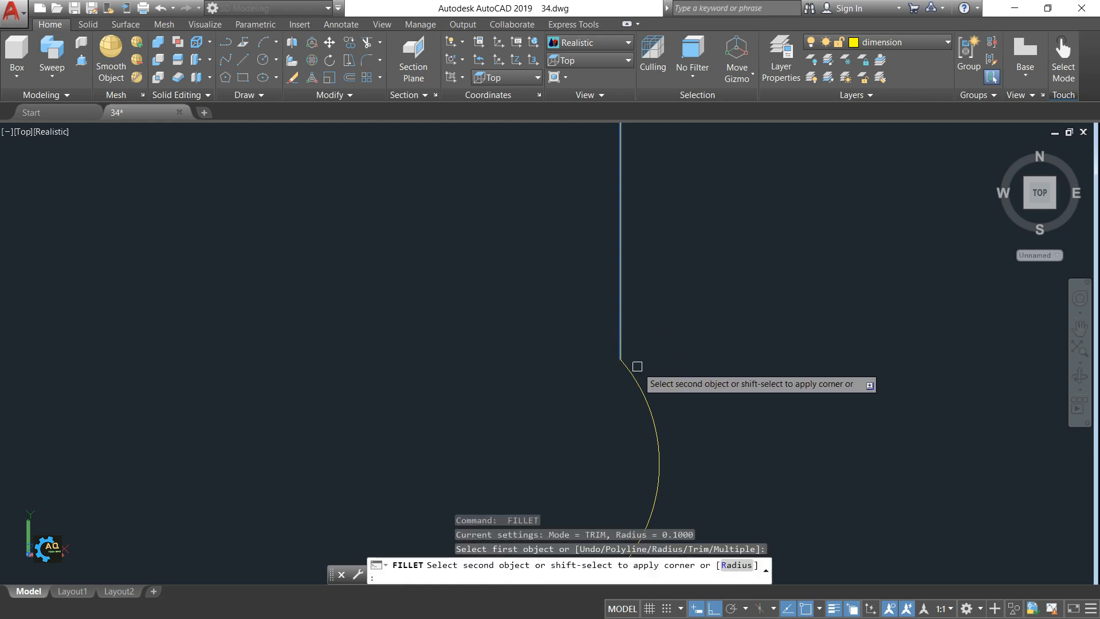
pyautogui.click(633, 388)
# - Fillet the lower and upper junctions of the uppermost small arc with its vertical segments at radius 0.1
pyautogui.scroll(-3, 633, 388)
pyautogui.moveTo(687, 342); pyautogui.dragTo(640, 429, button='middle')
pyautogui.scroll(4, 611, 363)
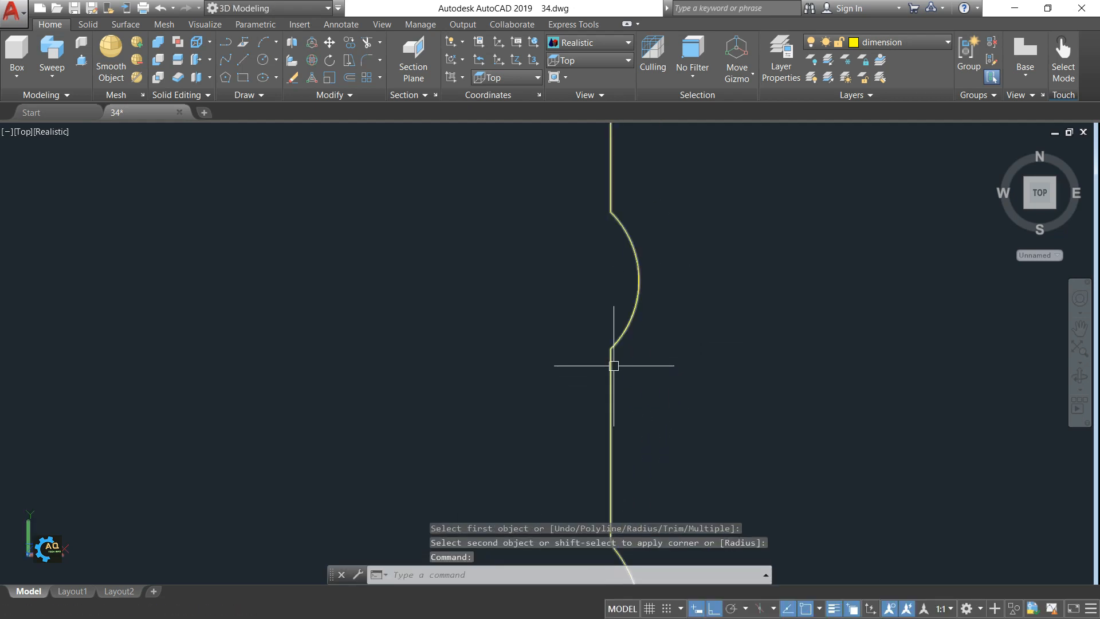
pyautogui.press('Return')
pyautogui.click(609, 360)
pyautogui.click(609, 360)
pyautogui.moveTo(681, 330); pyautogui.dragTo(649, 566, button='middle')
pyautogui.press('Return')
pyautogui.click(576, 353)
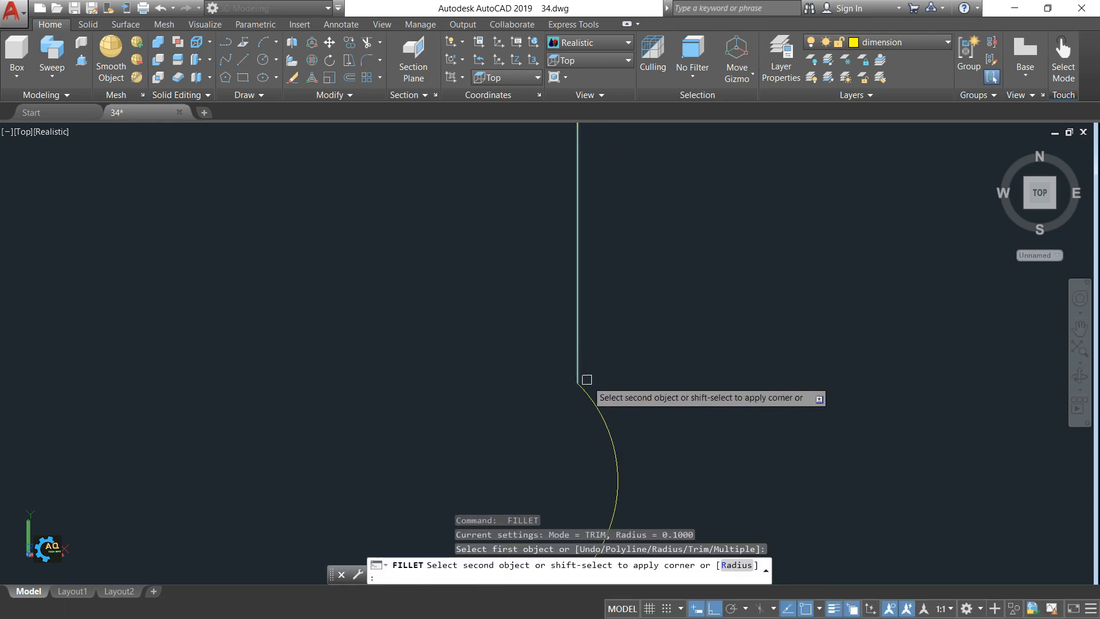
pyautogui.click(589, 388)
pyautogui.moveTo(644, 280); pyautogui.dragTo(606, 423, button='middle')
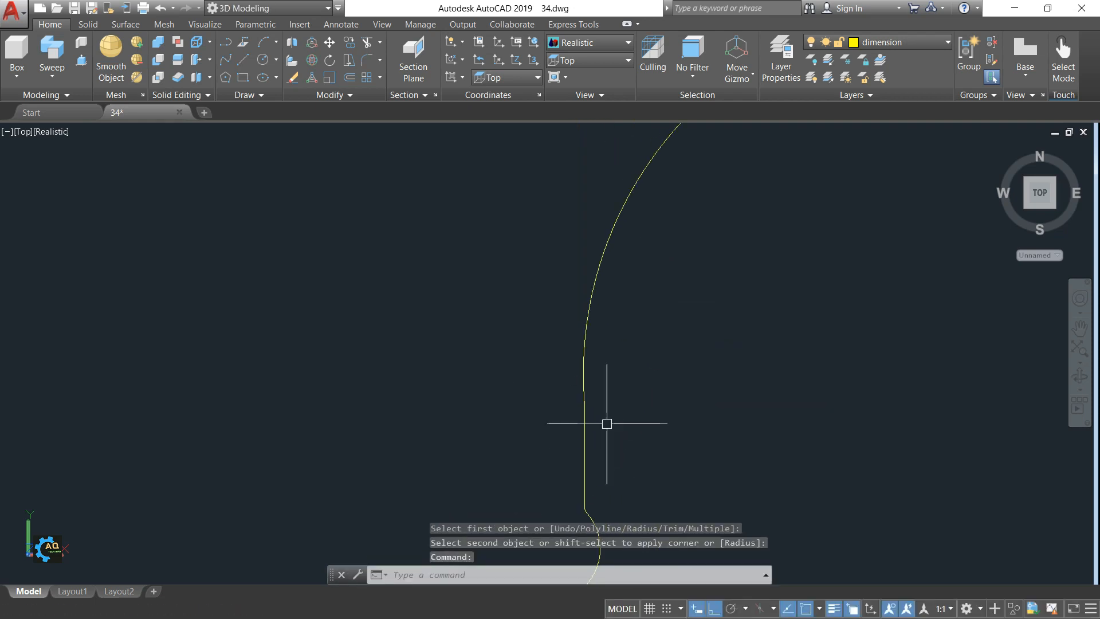
pyautogui.scroll(10, 651, 313)
pyautogui.moveTo(589, 294); pyautogui.dragTo(584, 419, button='middle')
pyautogui.scroll(2, 584, 420)
pyautogui.press('Escape')
pyautogui.write('f')
pyautogui.press('Return')
pyautogui.write('r')
pyautogui.press('Return')
pyautogui.press('Return')
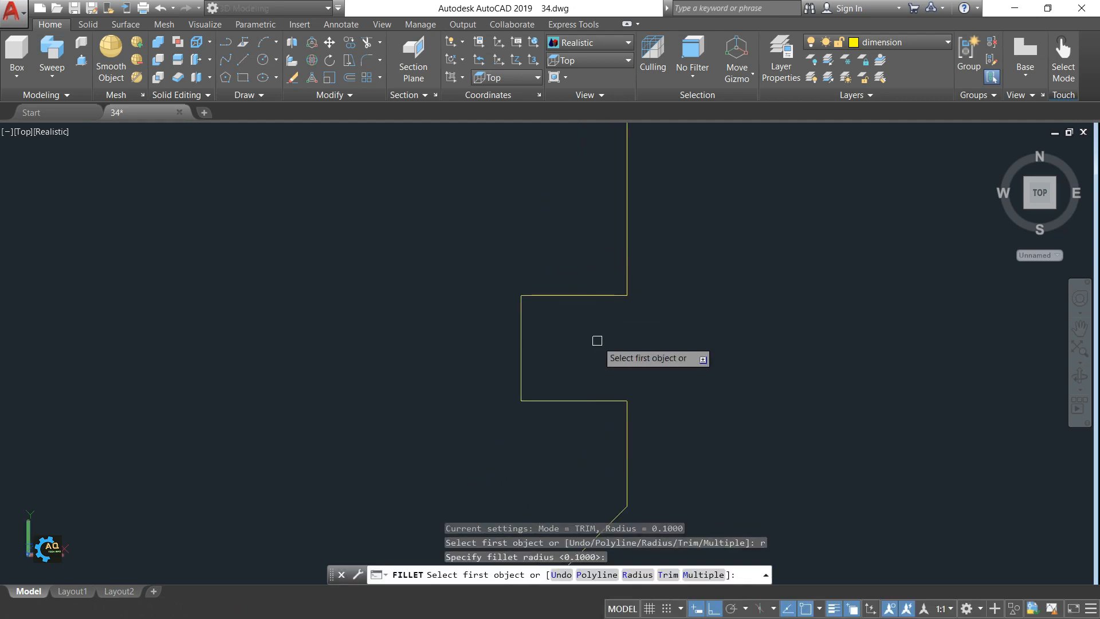
pyautogui.press('Escape')
# - Set the fillet radius to 0.05 and round both corners of the upper horizontal edge of the rectangular notch
pyautogui.press('Return')
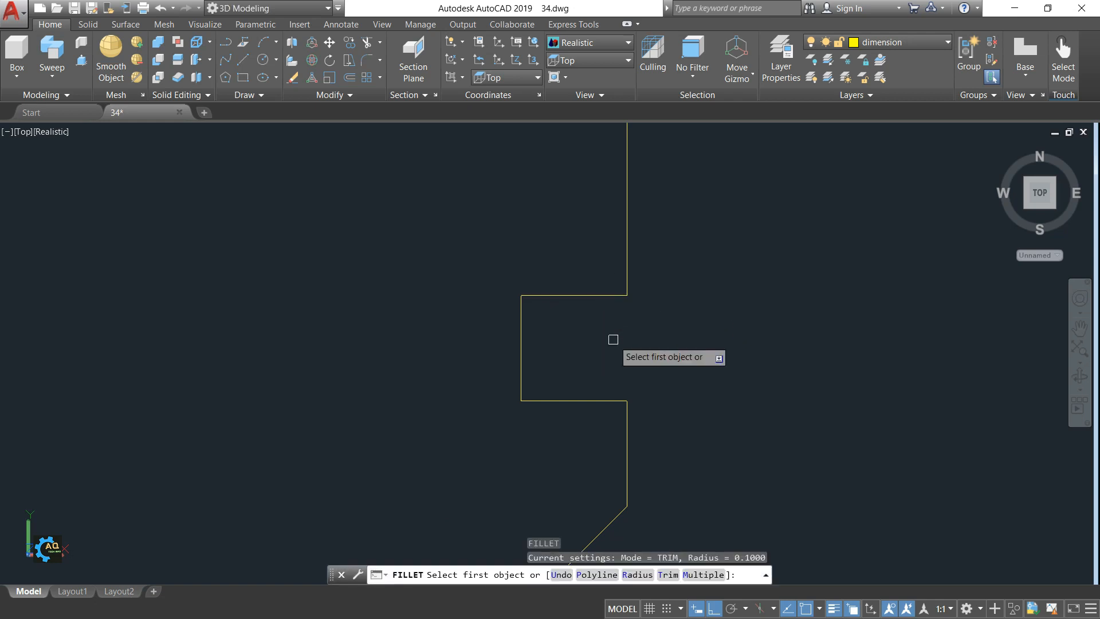
pyautogui.write('r')
pyautogui.press('Return')
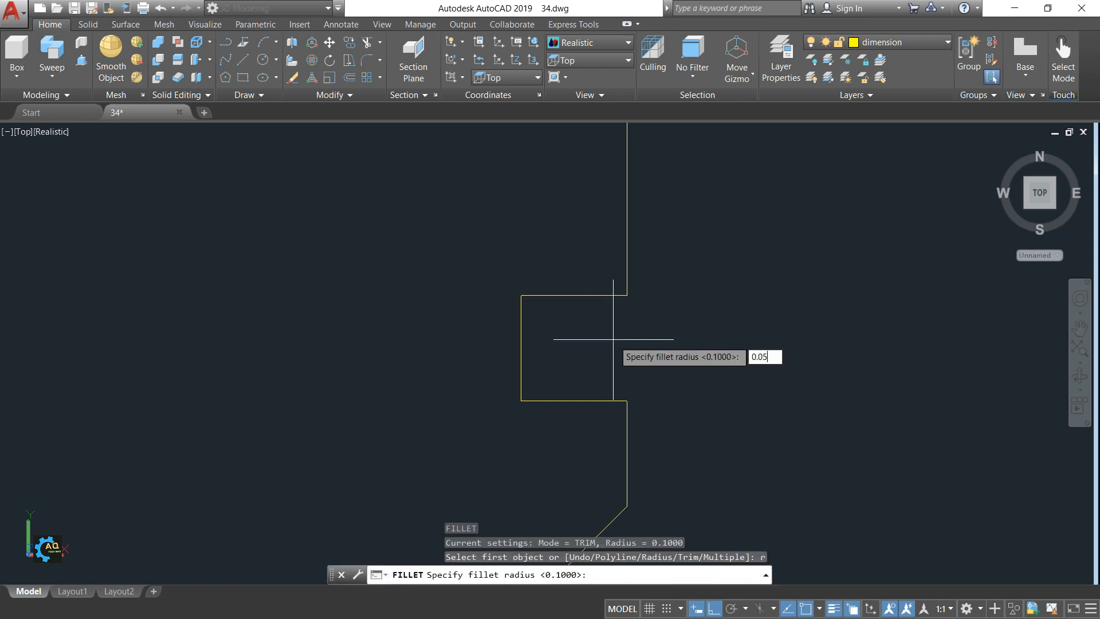
pyautogui.press('Return')
pyautogui.click(596, 295)
pyautogui.click(626, 256)
pyautogui.press('Return')
pyautogui.click(544, 295)
pyautogui.click(521, 334)
# - Try to fillet the notch's lower-left corner with radii of 0.05 and 0.03
pyautogui.press('Return')
pyautogui.click(521, 355)
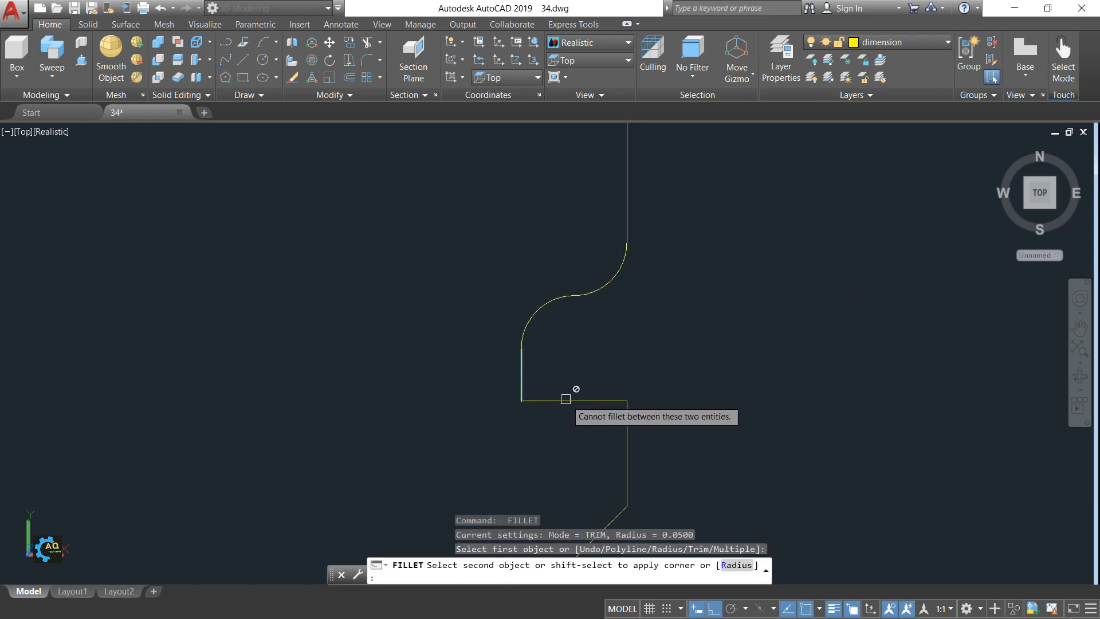
pyautogui.press('Escape')
pyautogui.press('Return')
pyautogui.write('r')
pyautogui.press('Return')
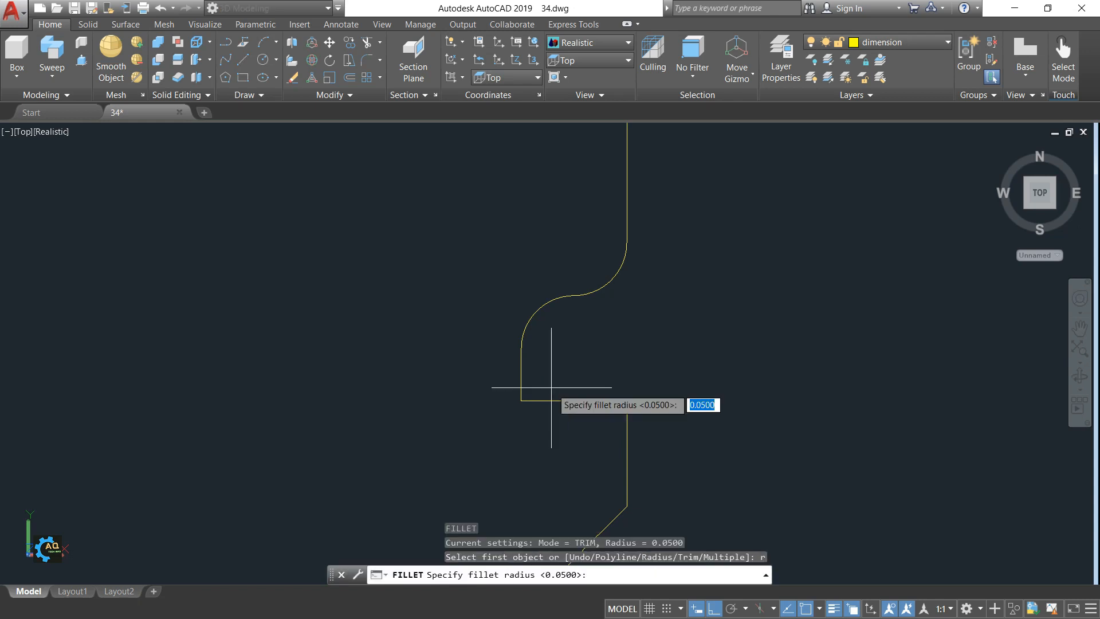
pyautogui.press('Return')
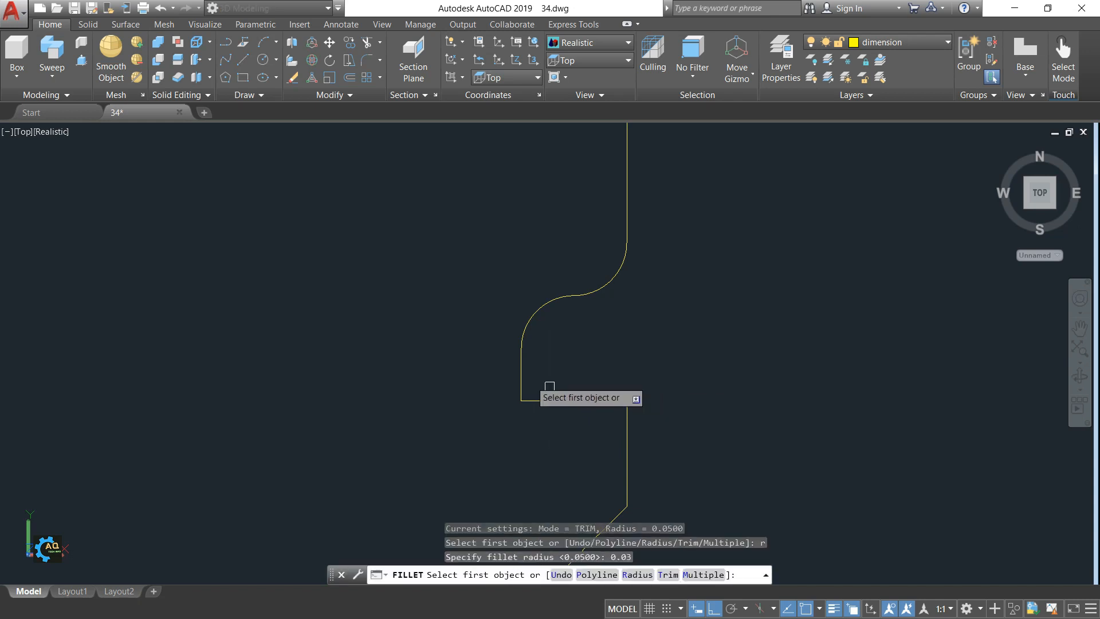
pyautogui.click(520, 366)
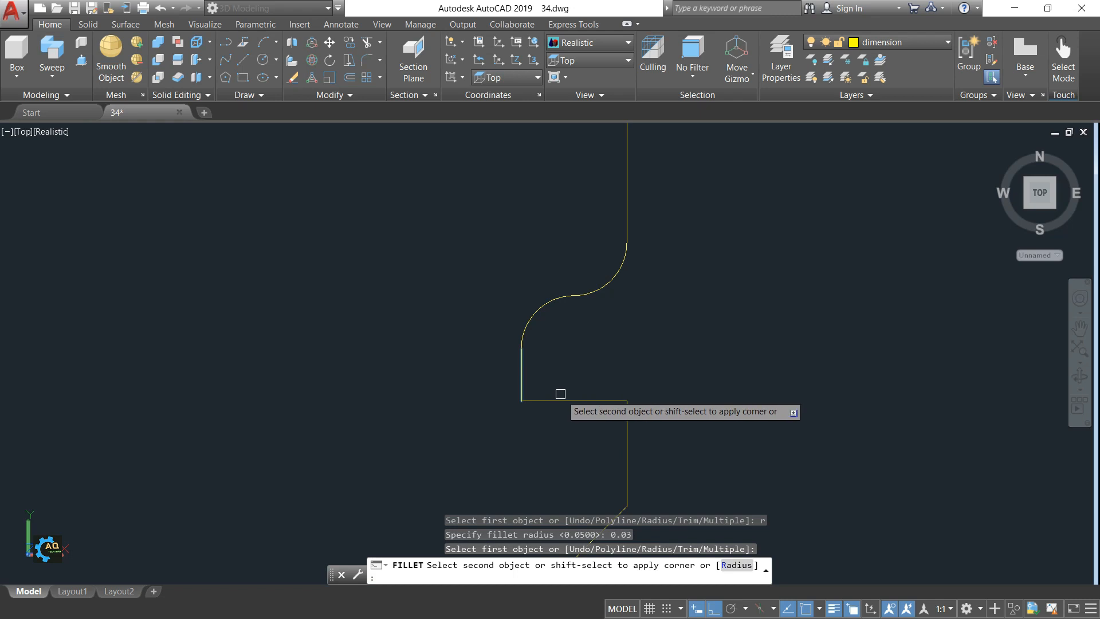
pyautogui.press('Escape')
# - Set the fillet radius to 0.01 and round the notch's lower-left corner
pyautogui.press('Return')
pyautogui.write('r')
pyautogui.press('Return')
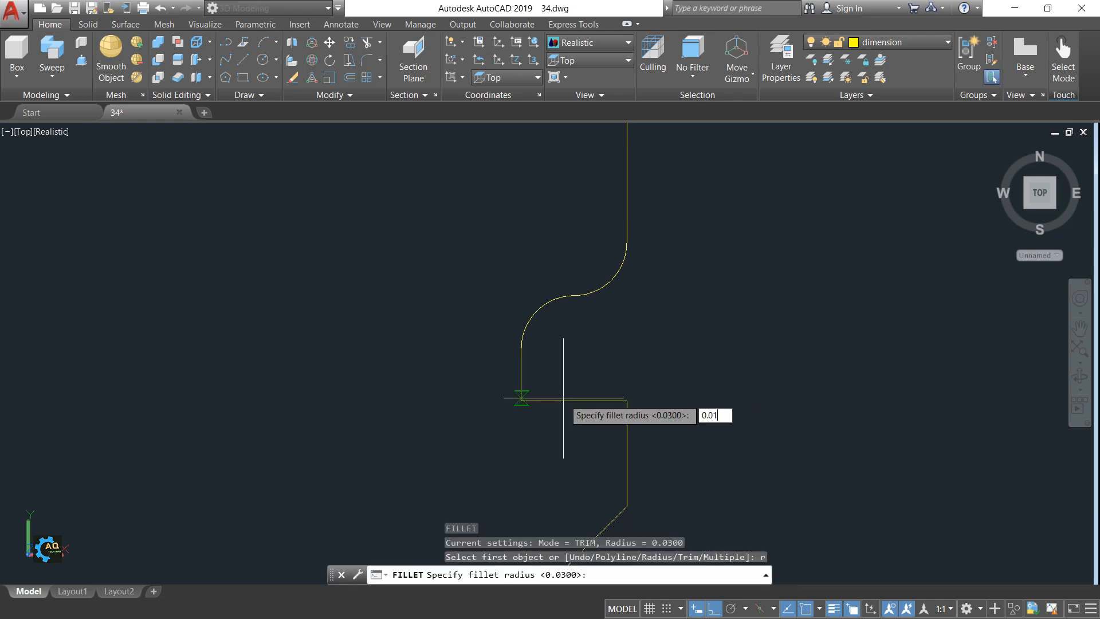
pyautogui.press('Return')
pyautogui.click(521, 381)
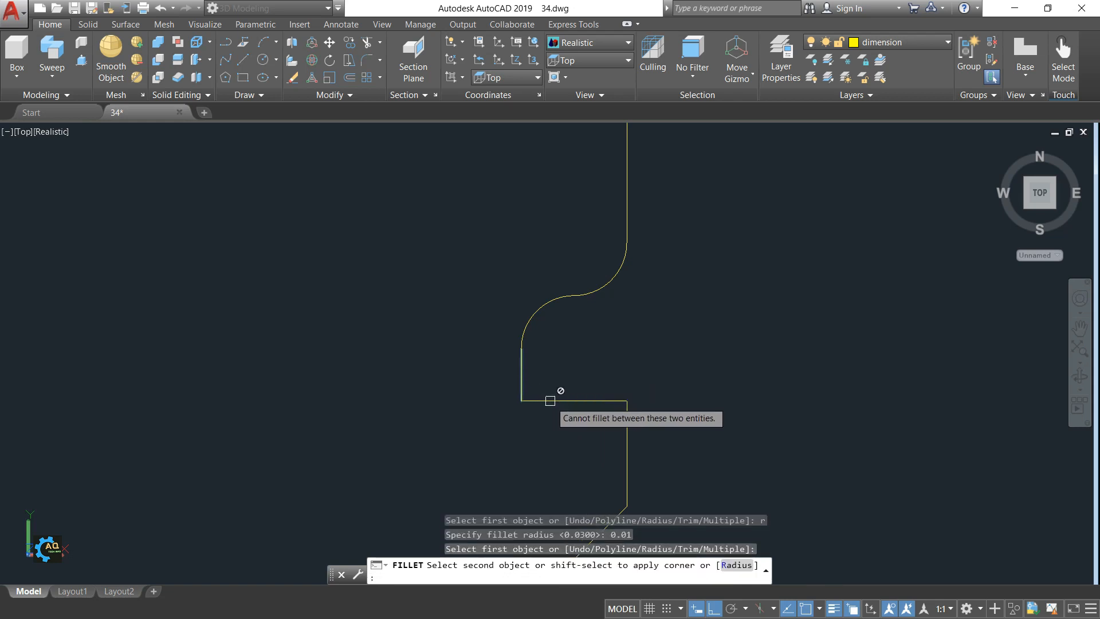
pyautogui.click(550, 401)
pyautogui.moveTo(574, 410); pyautogui.dragTo(560, 370, button='middle')
# - Fillet the notch's lower-right corner with the short vertical segment below it at radius 0.01
pyautogui.press('Return')
pyautogui.click(613, 392)
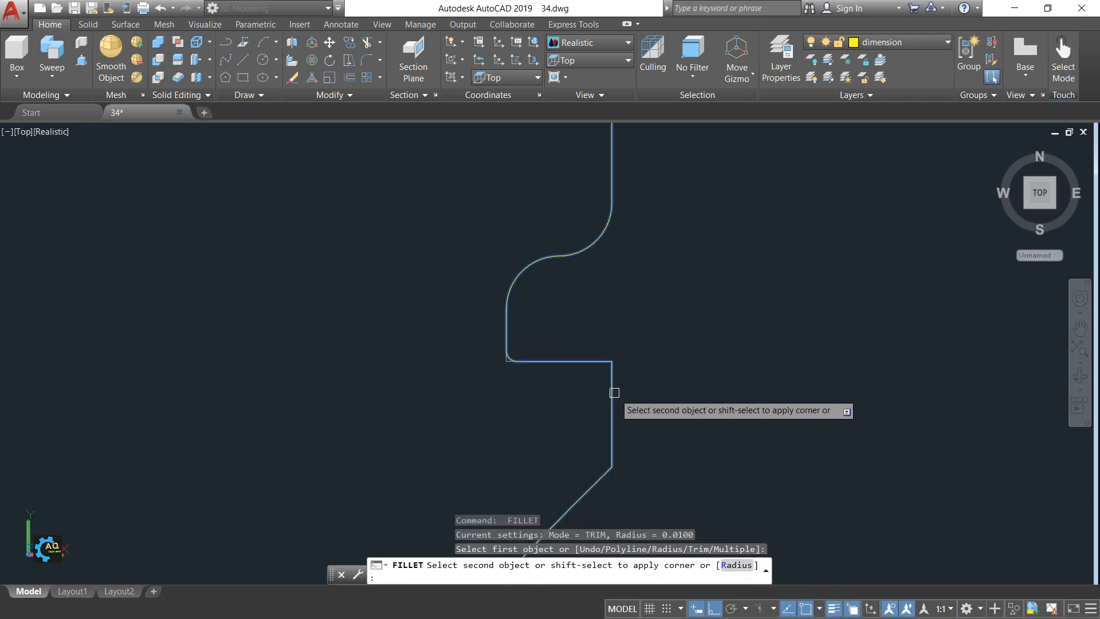
pyautogui.press('Escape')
pyautogui.press('Return')
pyautogui.click(601, 363)
pyautogui.click(611, 398)
pyautogui.scroll(-2, 606, 466)
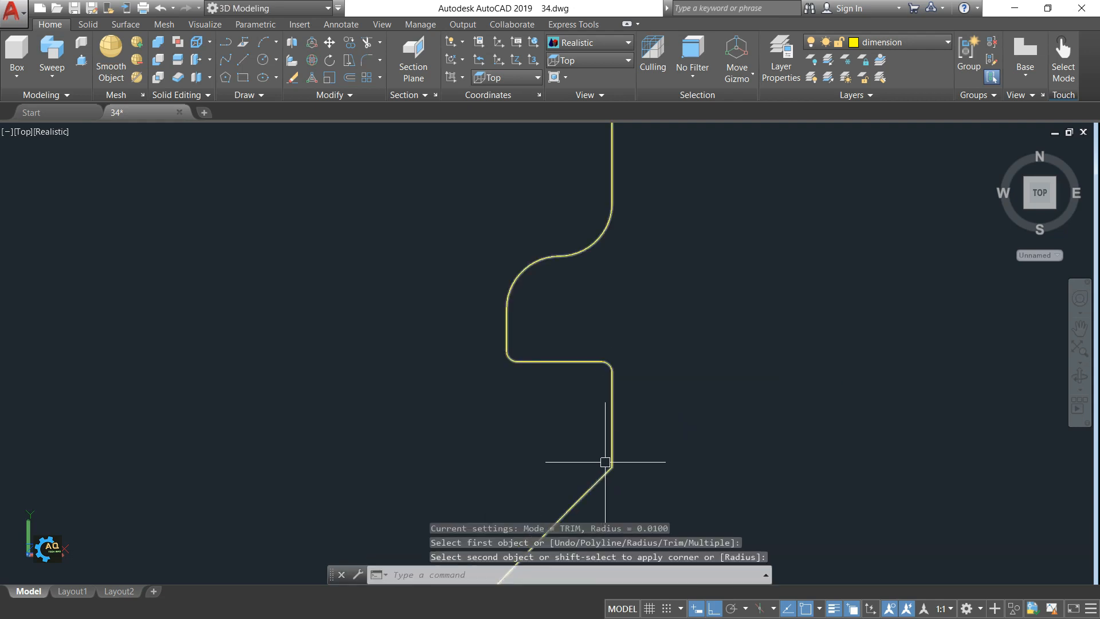
# - Set the fillet radius to 0.1 and round the corner between the short vertical segment and the large shoulder arc
pyautogui.moveTo(697, 424); pyautogui.dragTo(726, 390, button='middle')
pyautogui.press('Return')
pyautogui.write('r')
pyautogui.press('Return')
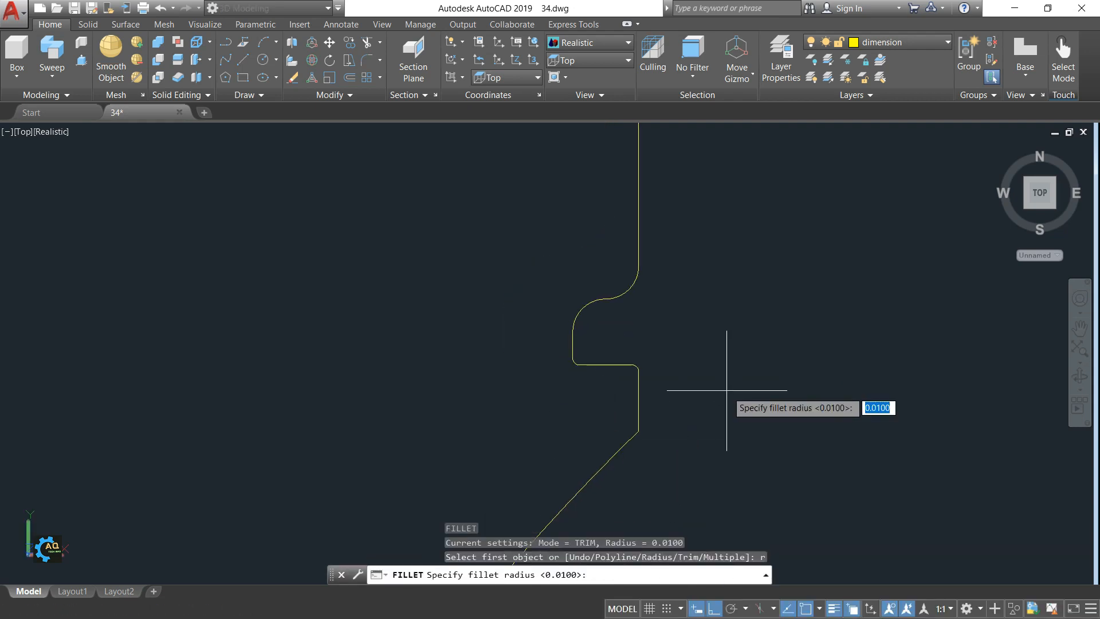
pyautogui.press('Return')
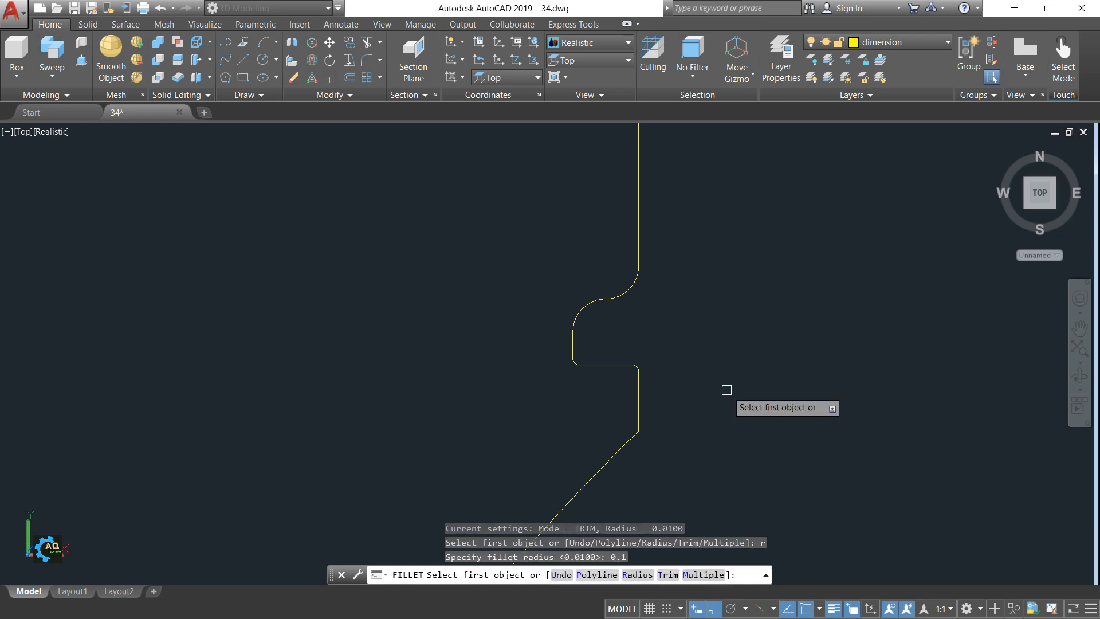
pyautogui.click(637, 406)
pyautogui.click(619, 448)
pyautogui.press('Escape')
# - Offset the whole profile 0.2 toward its inner side
pyautogui.scroll(-7, 706, 386)
pyautogui.scroll(-2, 810, 294)
pyautogui.moveTo(838, 351); pyautogui.dragTo(626, 281, button='middle')
pyautogui.scroll(-2, 663, 267)
pyautogui.write('o')
pyautogui.press('Return')
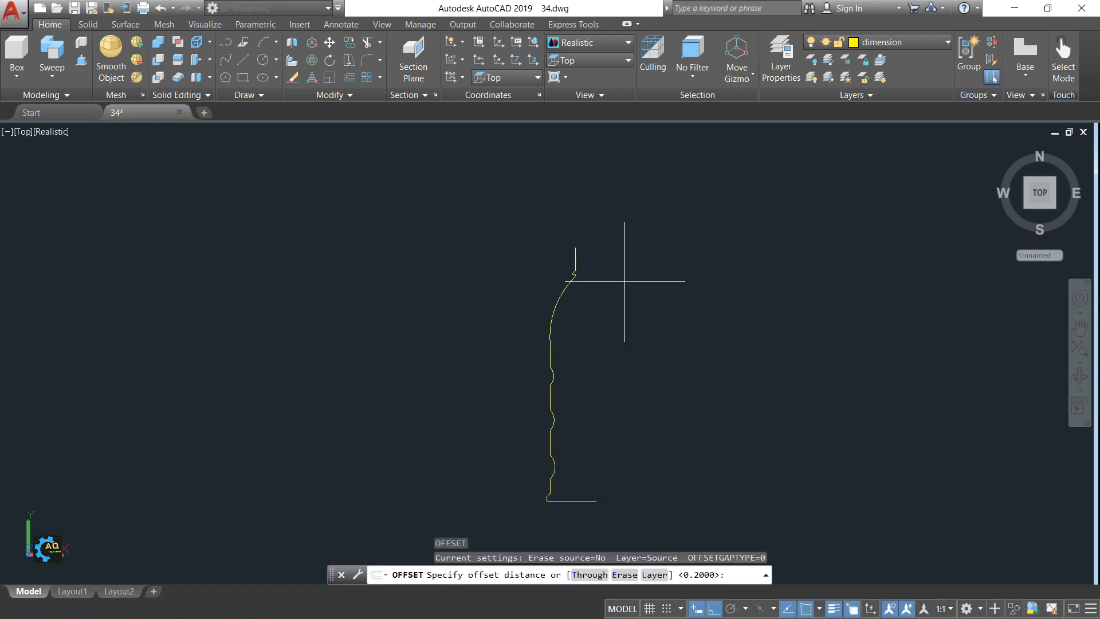
pyautogui.press('Return')
pyautogui.click(576, 258)
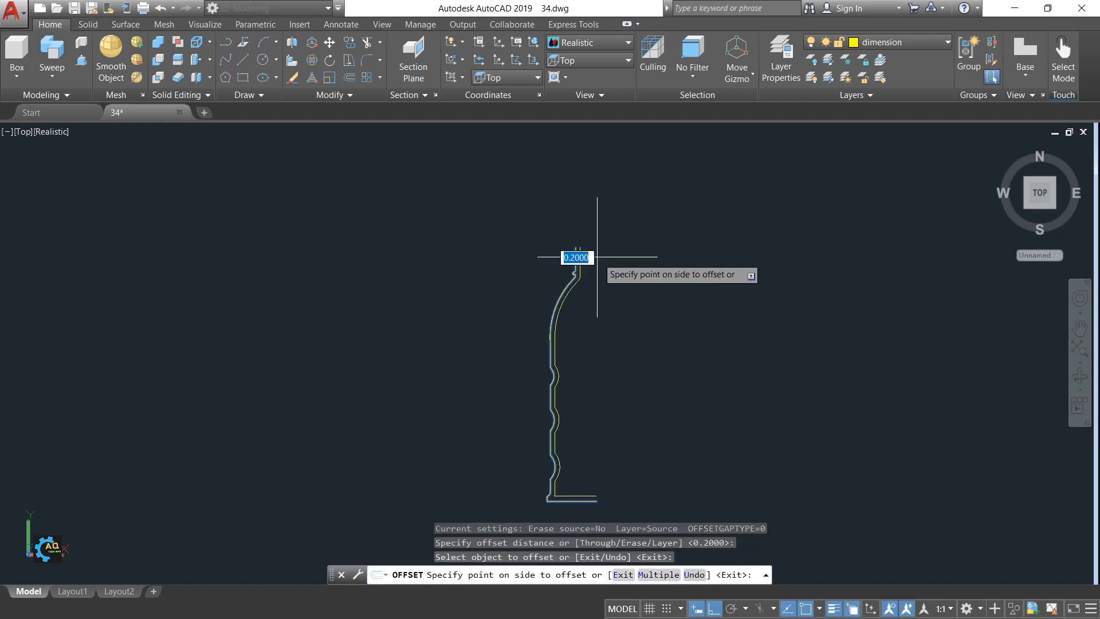
pyautogui.click(597, 257)
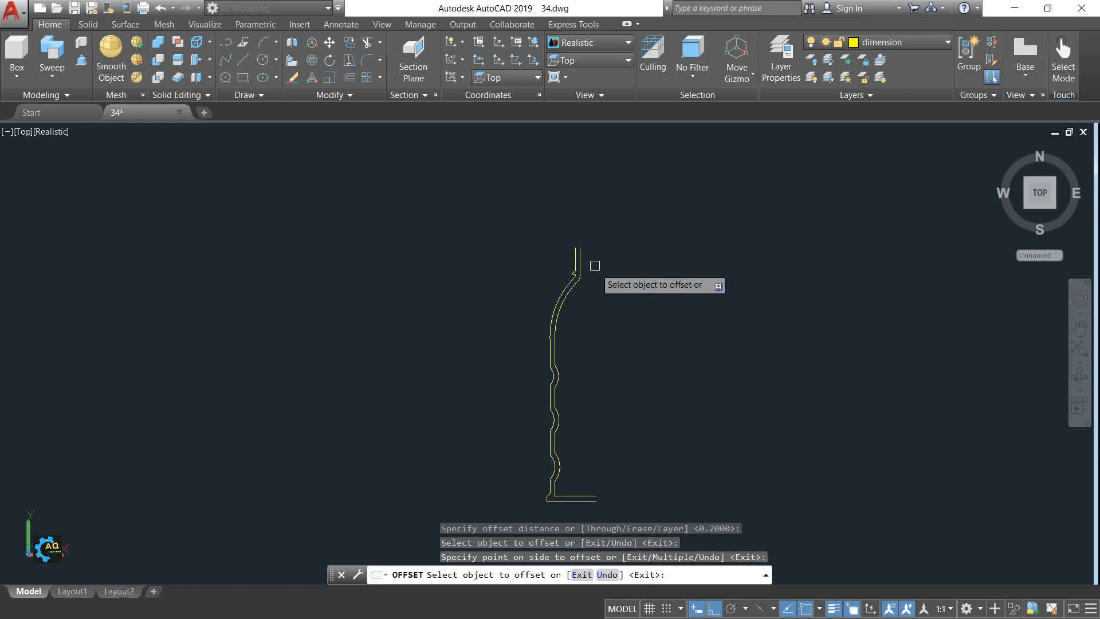
pyautogui.moveTo(603, 418); pyautogui.dragTo(606, 370, button='middle')
pyautogui.press('Escape')
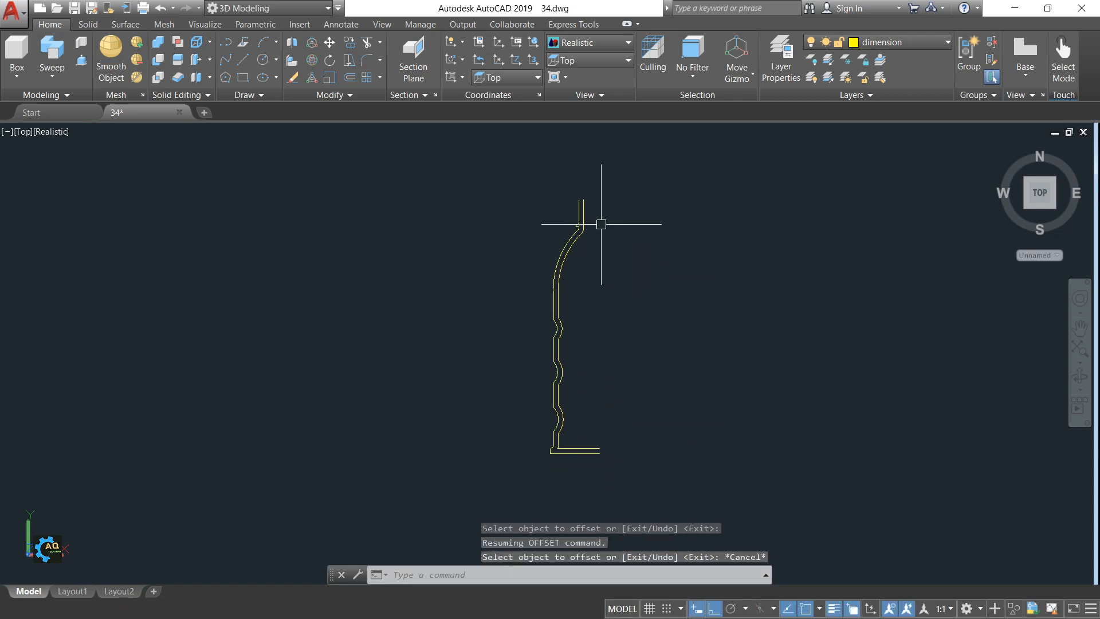
# - Delete the inner offset copy of the profile
pyautogui.scroll(4, 584, 235)
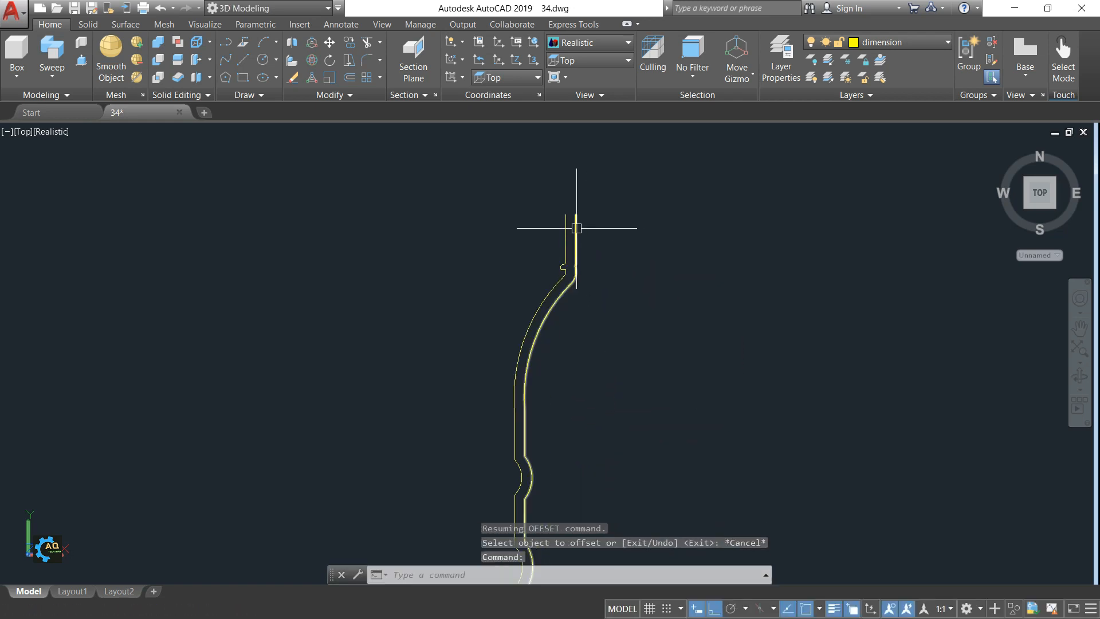
pyautogui.click(577, 226)
pyautogui.press('Delete')
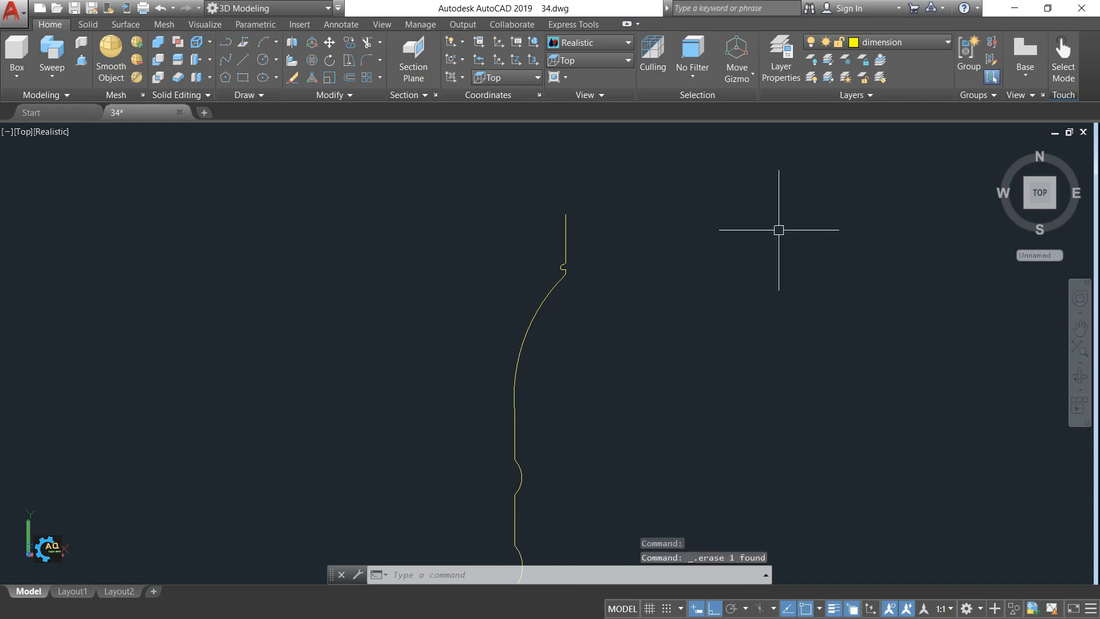
# - Offset the profile 0.1 toward its inner side to form the wall thickness
pyautogui.write('o')
pyautogui.press('Return')
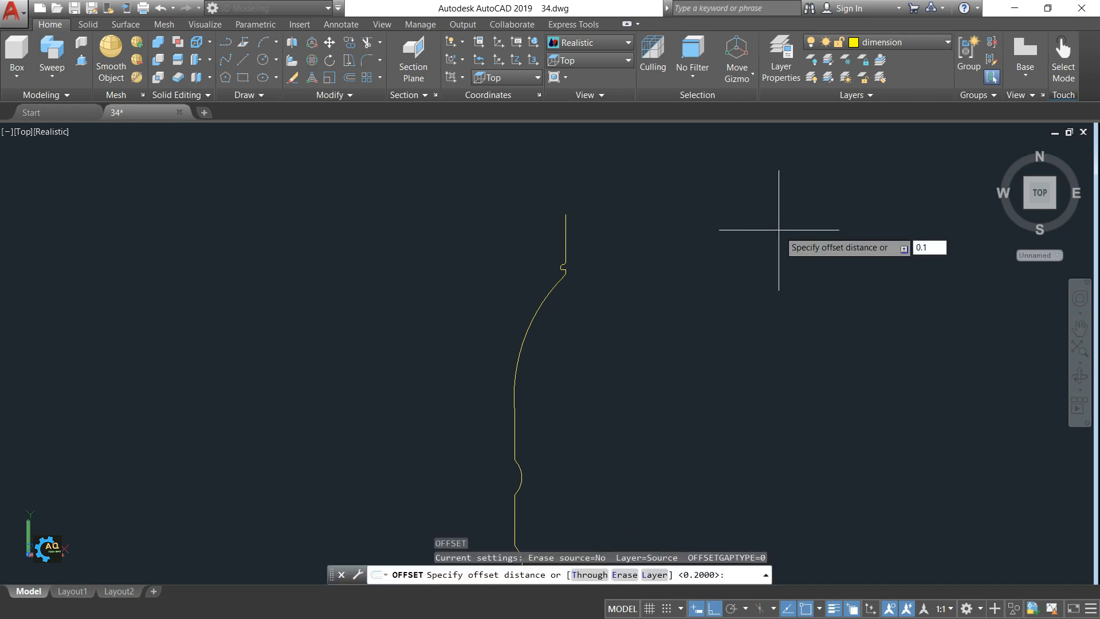
pyautogui.write('0.1')
pyautogui.press('Return')
pyautogui.click(567, 233)
pyautogui.click(593, 241)
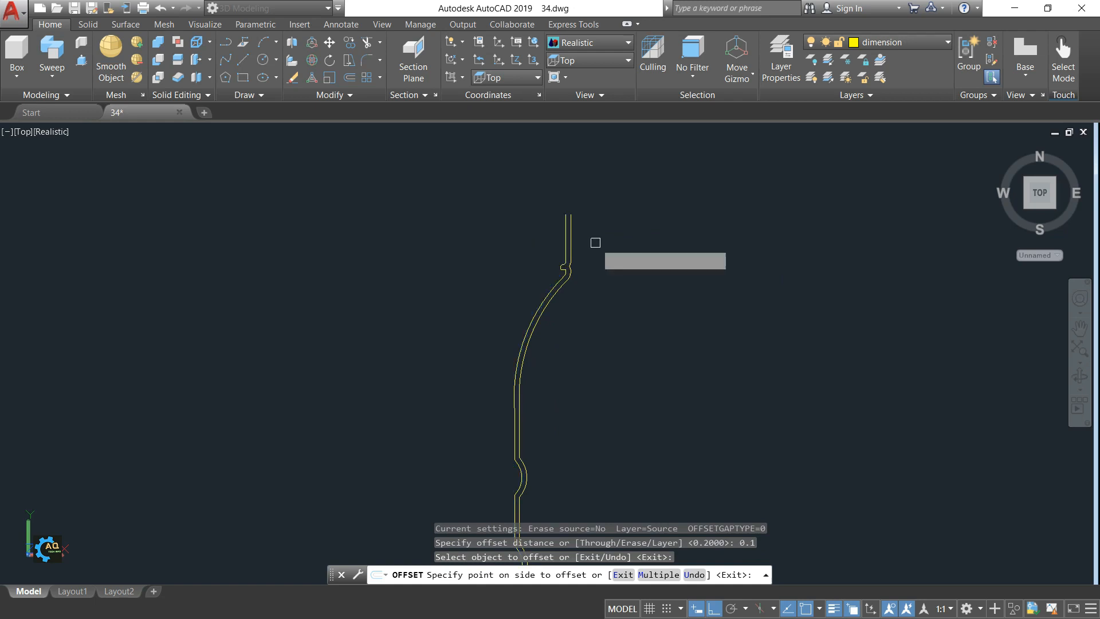
pyautogui.press('Escape')
# - Draw a line closing the gap between the open ends of the two profiles at the base
pyautogui.scroll(-5, 652, 257)
pyautogui.moveTo(633, 312); pyautogui.dragTo(630, 281, button='middle')
pyautogui.scroll(5, 629, 400)
pyautogui.scroll(4, 662, 459)
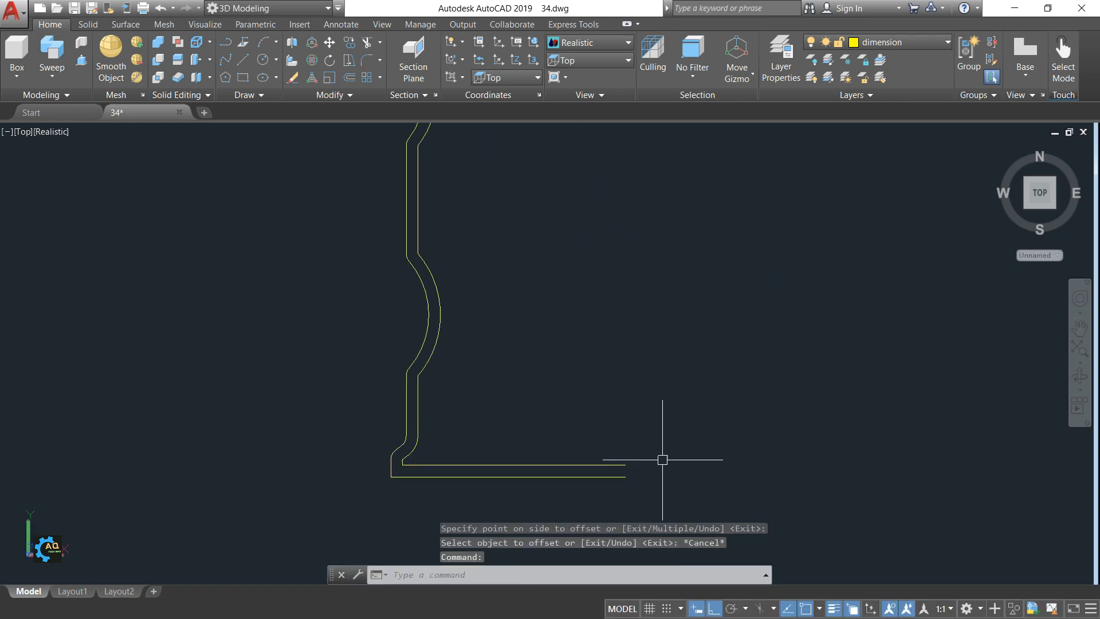
pyautogui.write('l')
pyautogui.press('Return')
pyautogui.click(625, 464)
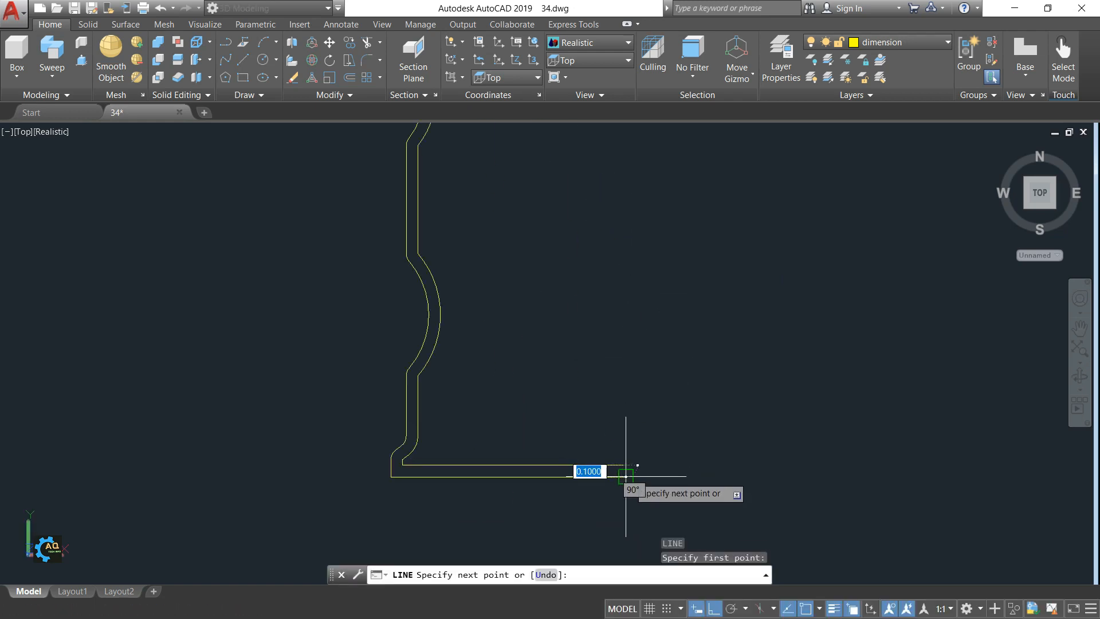
pyautogui.click(625, 476)
# - Draw a line connecting the upper ends of the inner and outer profiles at the neck
pyautogui.scroll(-5, 653, 367)
pyautogui.moveTo(642, 281); pyautogui.dragTo(617, 464, button='middle')
pyautogui.moveTo(596, 201); pyautogui.dragTo(599, 311, button='middle')
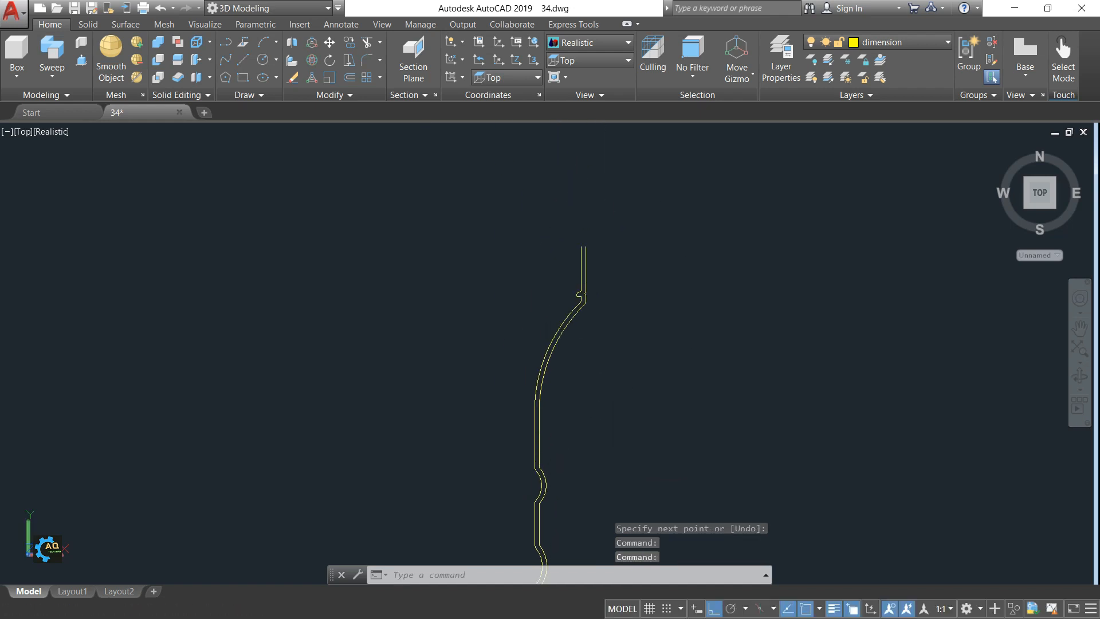
pyautogui.scroll(6, 584, 247)
pyautogui.press('Return')
pyautogui.click(578, 246)
pyautogui.click(566, 246)
pyautogui.scroll(-5, 648, 246)
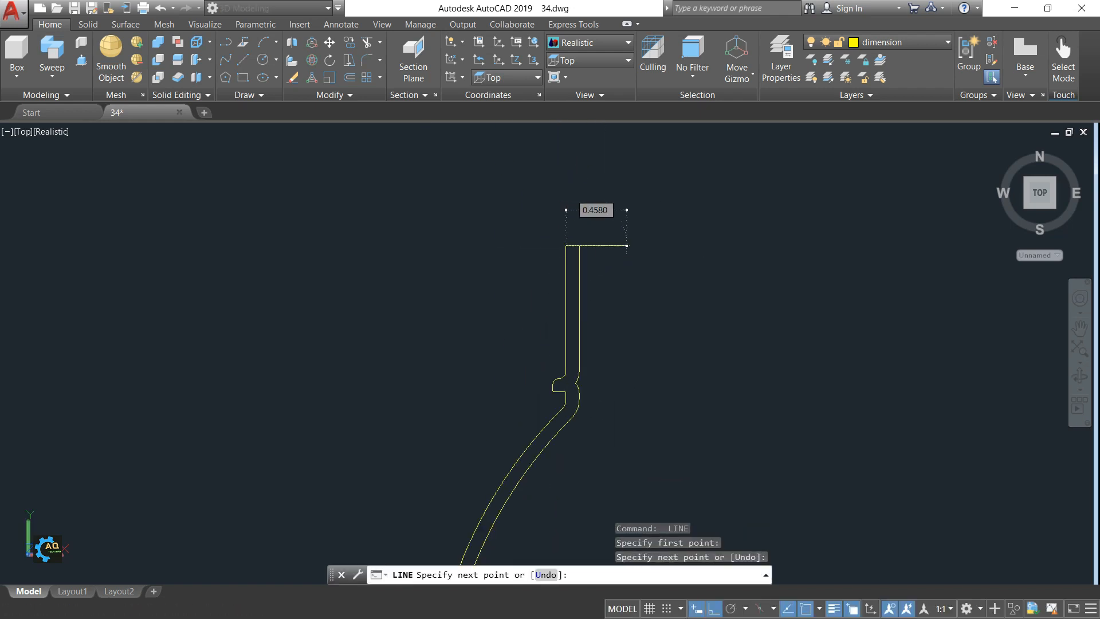
pyautogui.press('Escape')
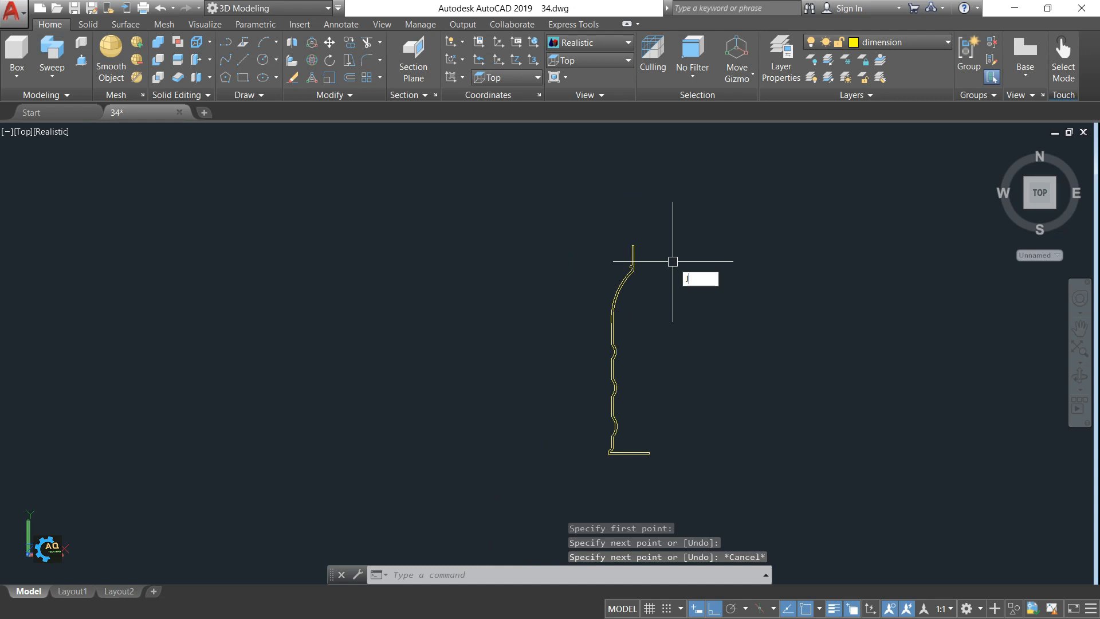
# - Join both profiles and the two closing lines into one polyline
pyautogui.press('Return')
pyautogui.click(771, 209)
pyautogui.click(547, 465)
pyautogui.press('Return')
# - Revolve the closed profile 360 degrees about a vertical axis through the free end of the base
pyautogui.scroll(5, 629, 447)
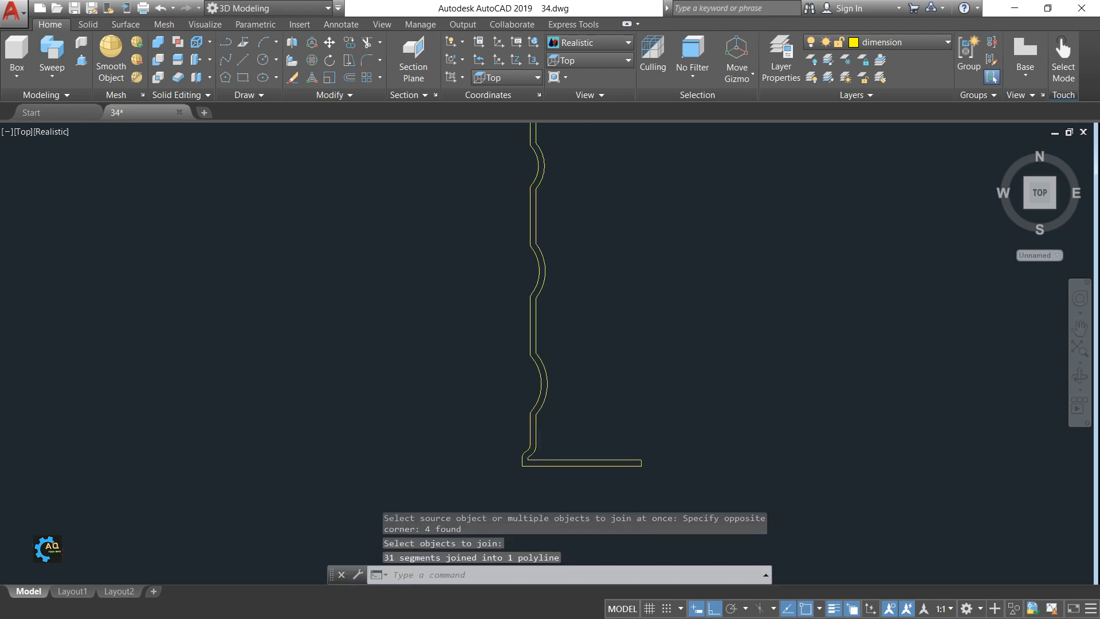
pyautogui.click(63, 81)
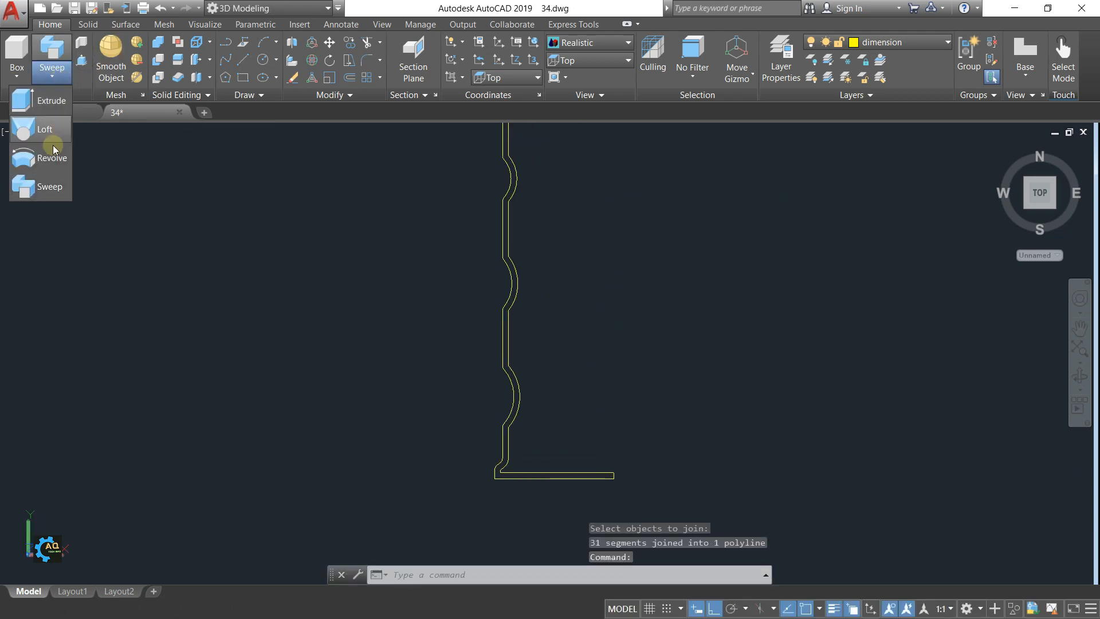
pyautogui.click(37, 184)
pyautogui.click(505, 403)
pyautogui.press('Return')
pyautogui.click(613, 473)
pyautogui.scroll(-6, 617, 287)
pyautogui.moveTo(610, 258); pyautogui.dragTo(601, 374, button='middle')
pyautogui.click(600, 230)
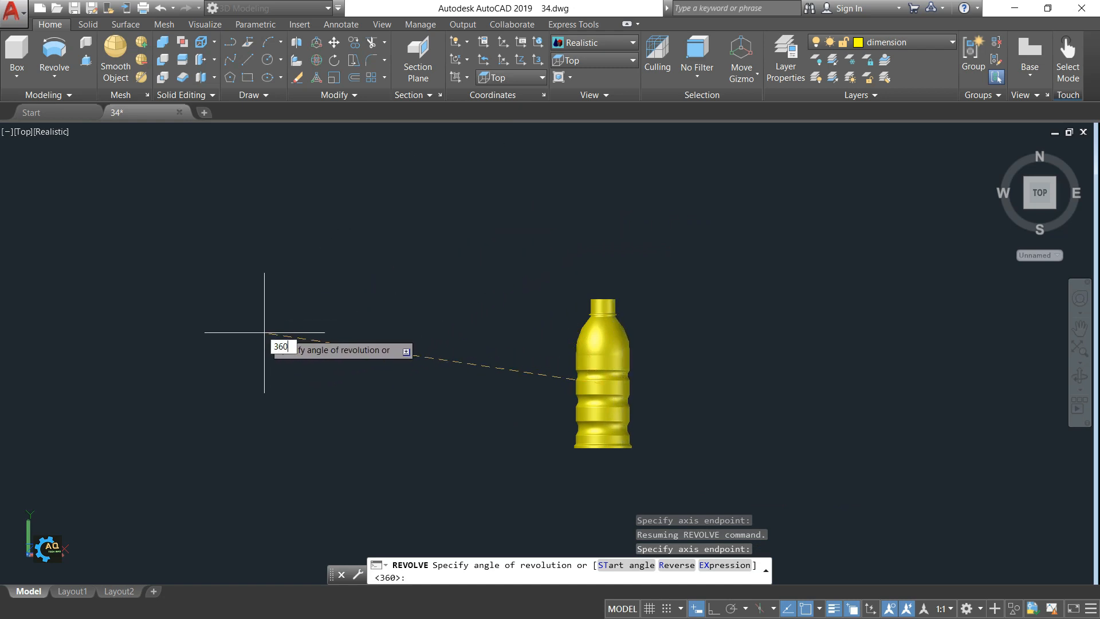
pyautogui.press('Return')
# - Switch the bottle to the NW Isometric view and set the UCS to Front
pyautogui.scroll(6, 607, 410)
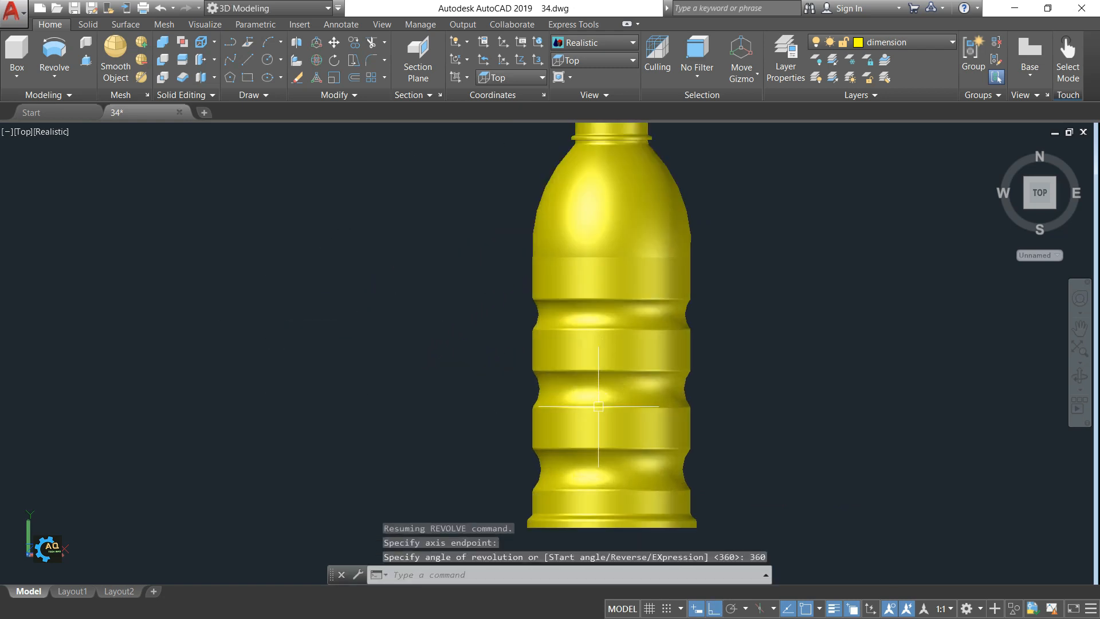
pyautogui.scroll(-5, 653, 363)
pyautogui.scroll(6, 569, 241)
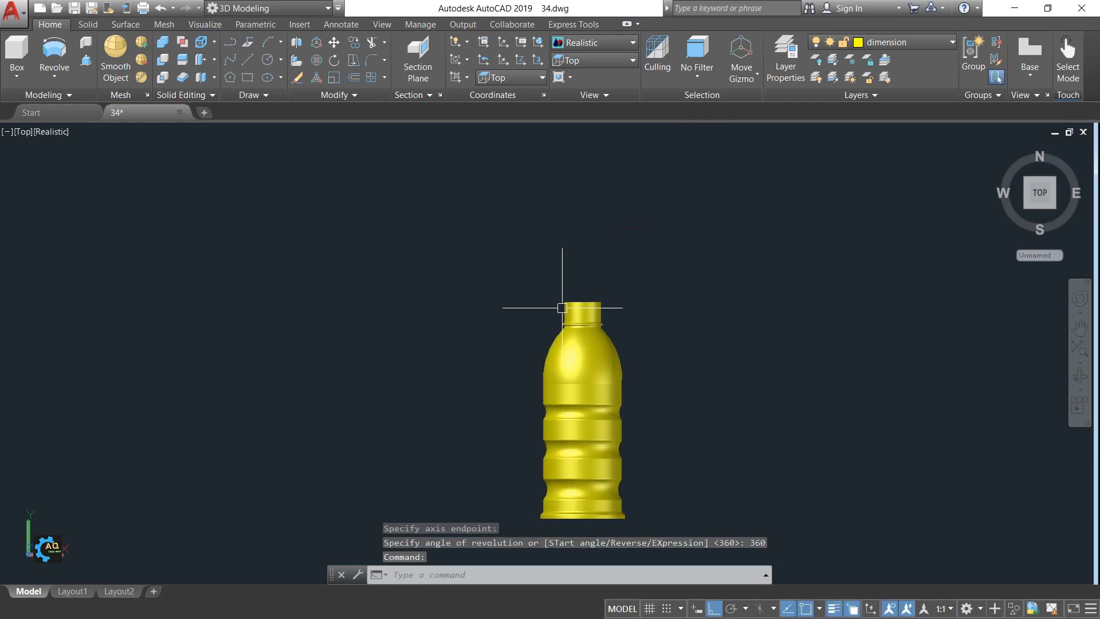
pyautogui.scroll(2, 496, 311)
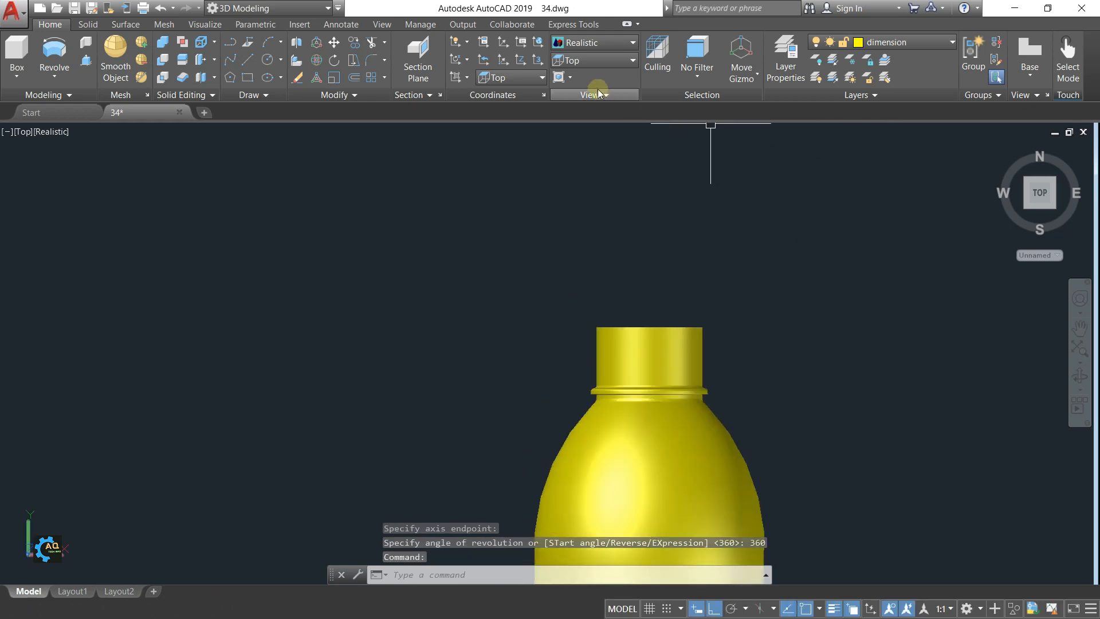
pyautogui.click(1027, 182)
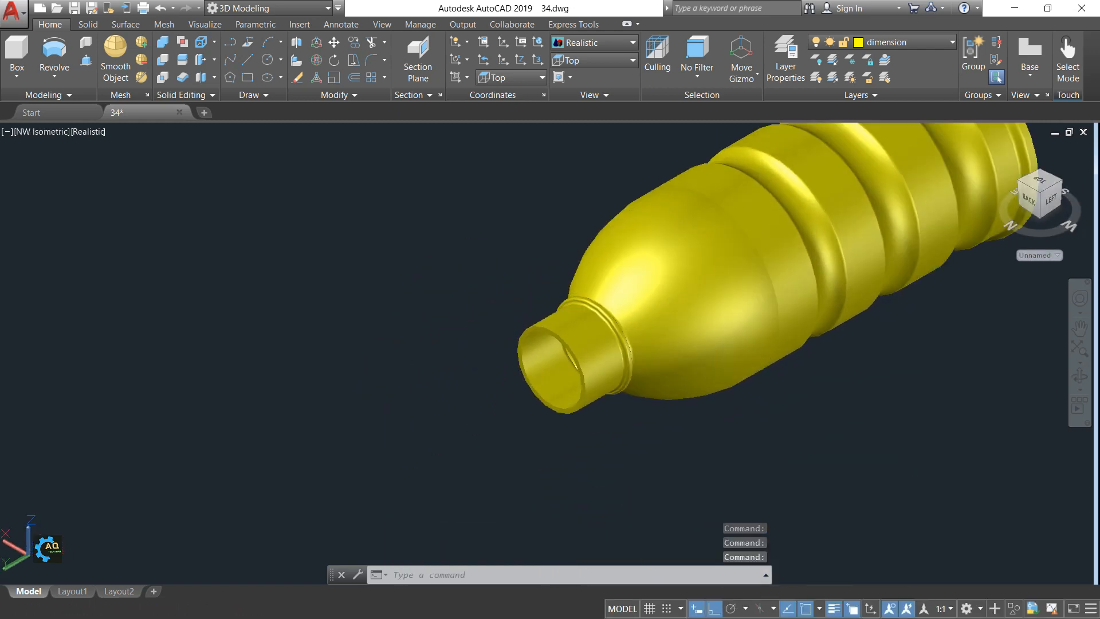
pyautogui.click(527, 80)
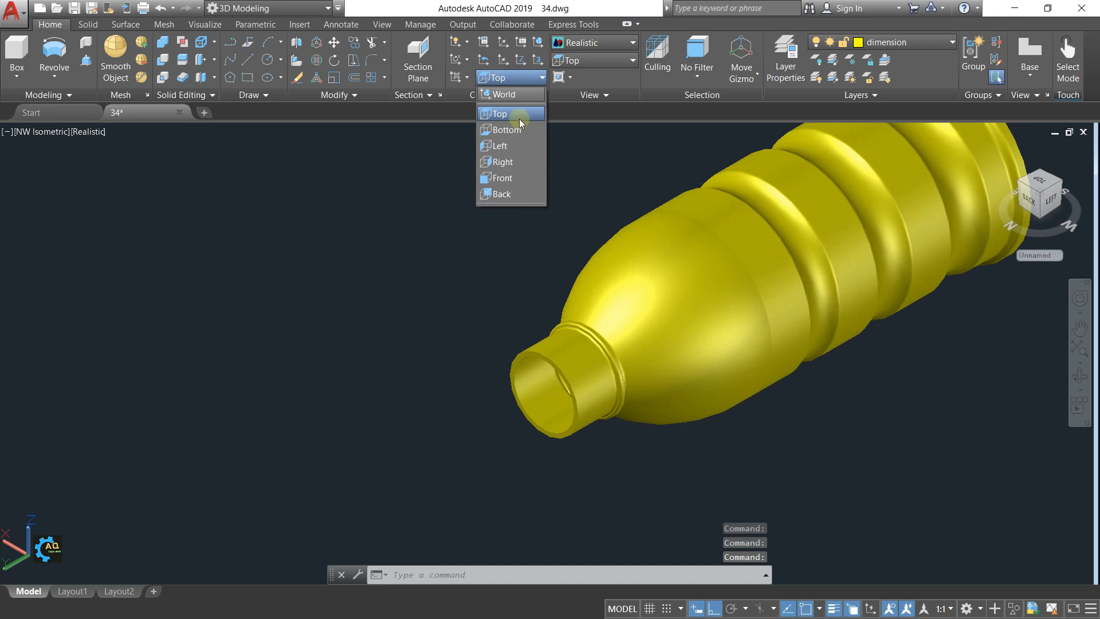
pyautogui.click(507, 177)
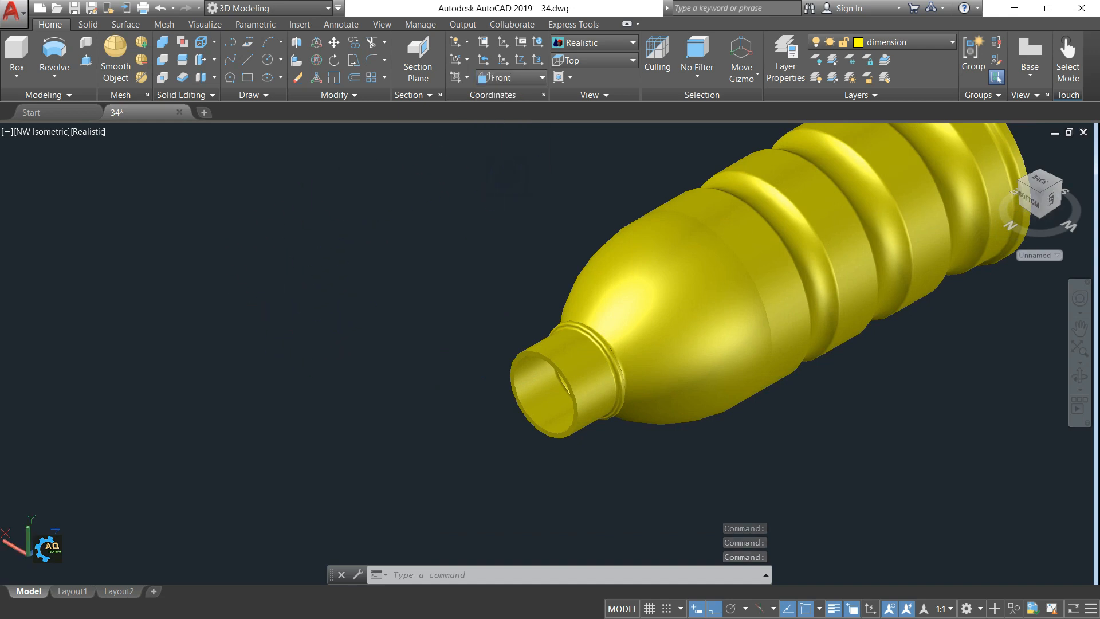
pyautogui.moveTo(411, 347); pyautogui.dragTo(395, 320, button='middle')
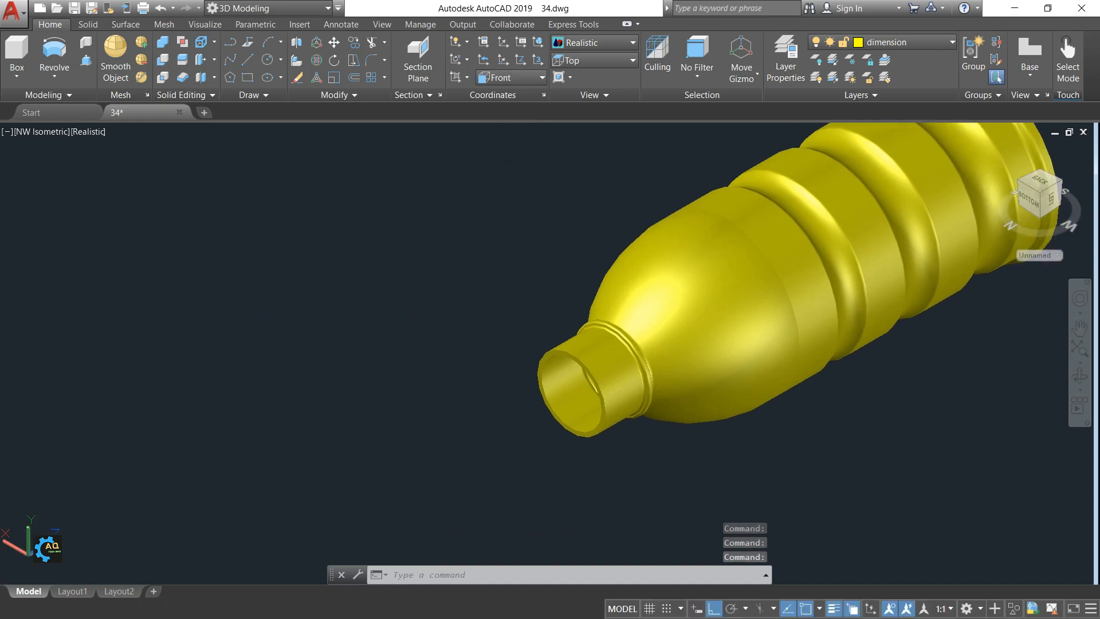
# - Draw a helix around the neck, centred on the mouth, with base and top radii of 0.8659 and a height of about 1.45
pyautogui.click(273, 94)
pyautogui.click(185, 113)
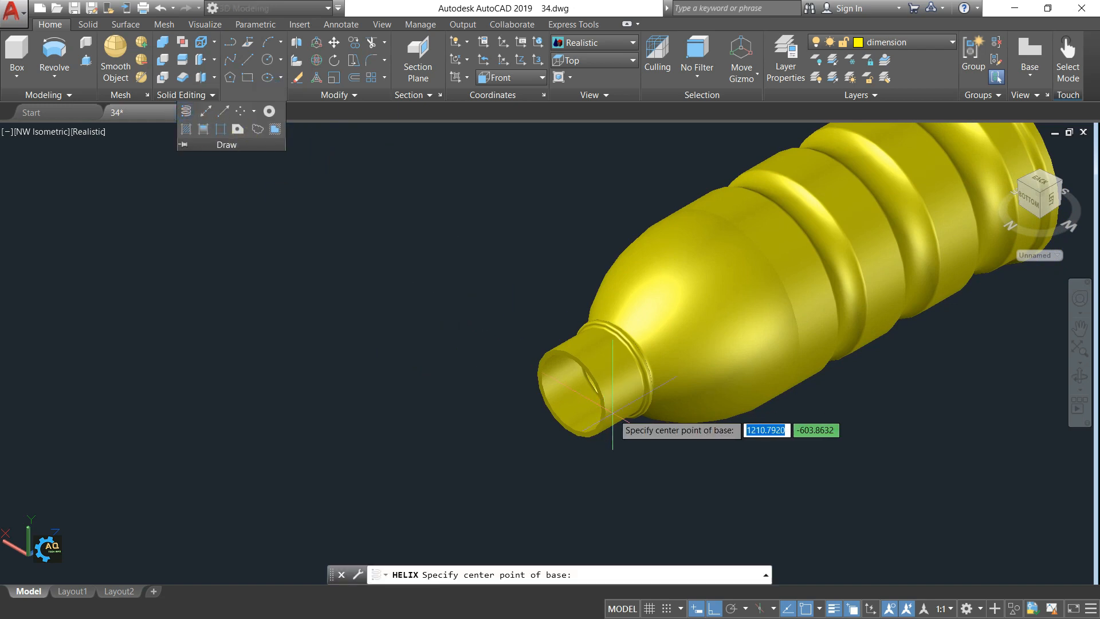
pyautogui.scroll(3, 590, 389)
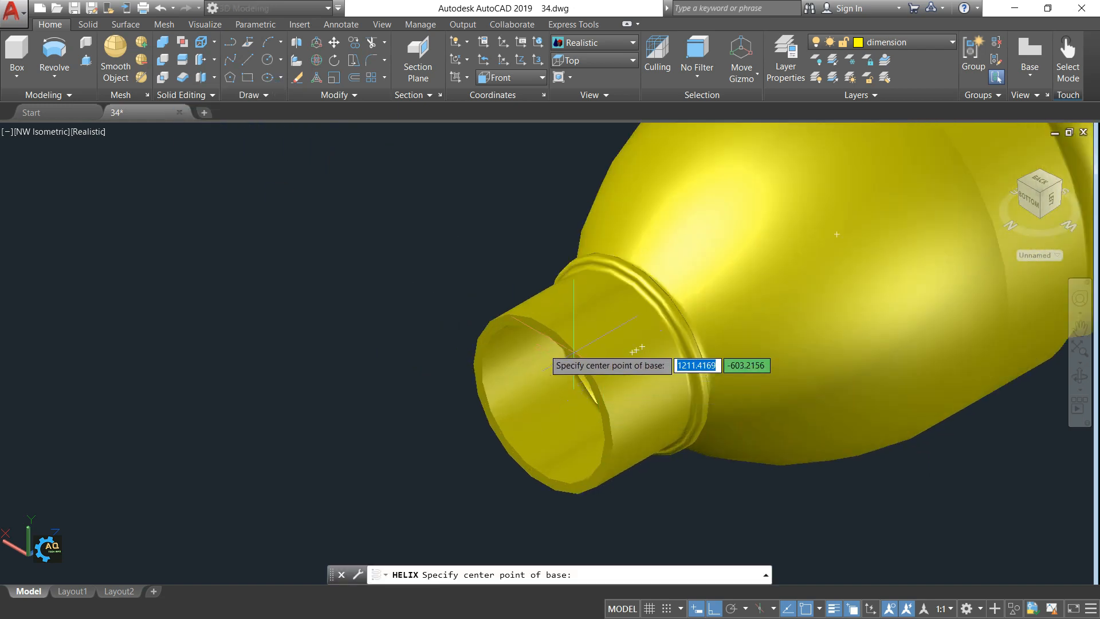
pyautogui.click(541, 406)
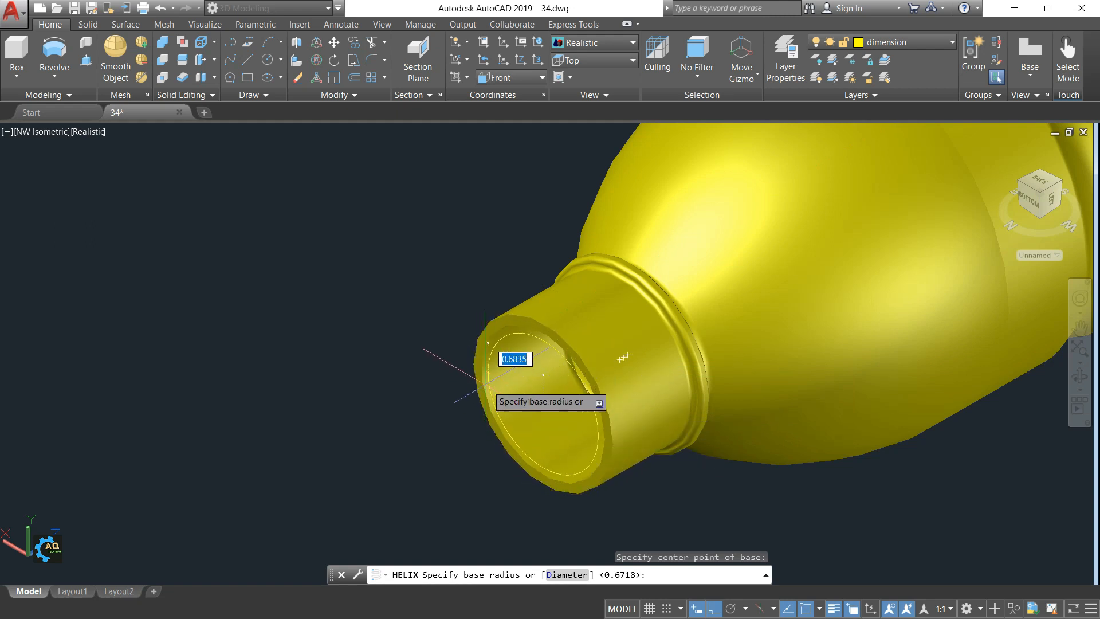
pyautogui.click(543, 374)
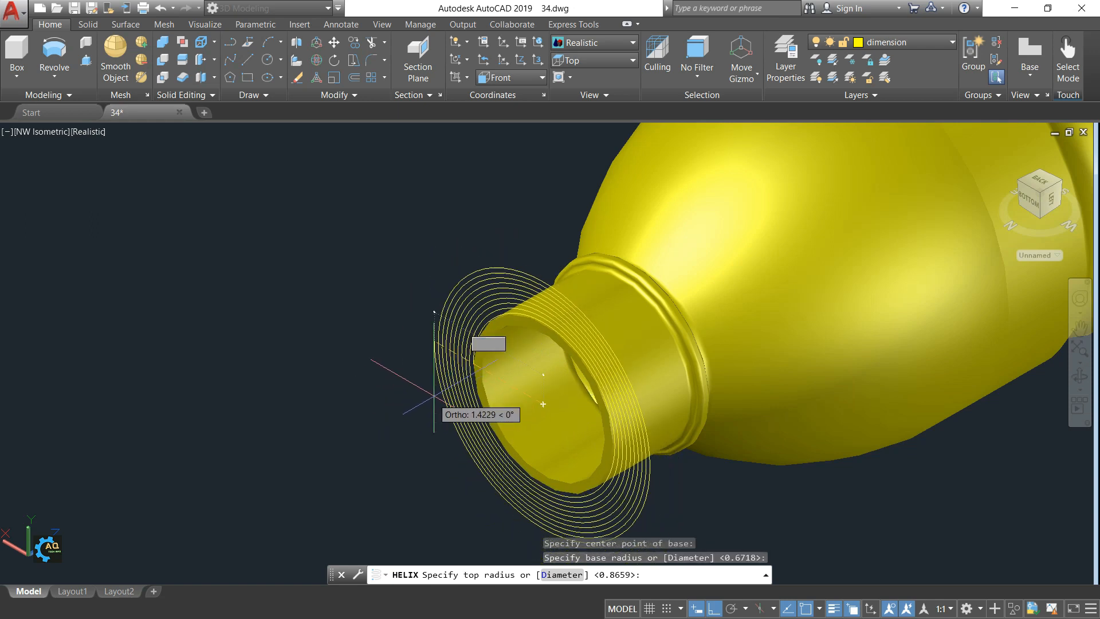
pyautogui.press('Return')
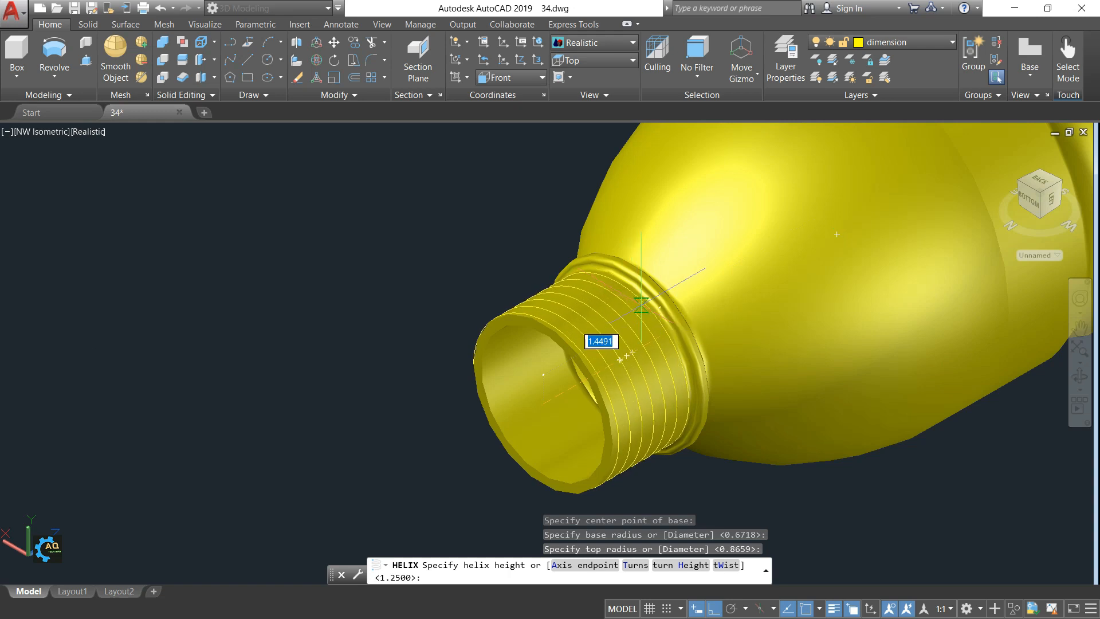
pyautogui.click(640, 304)
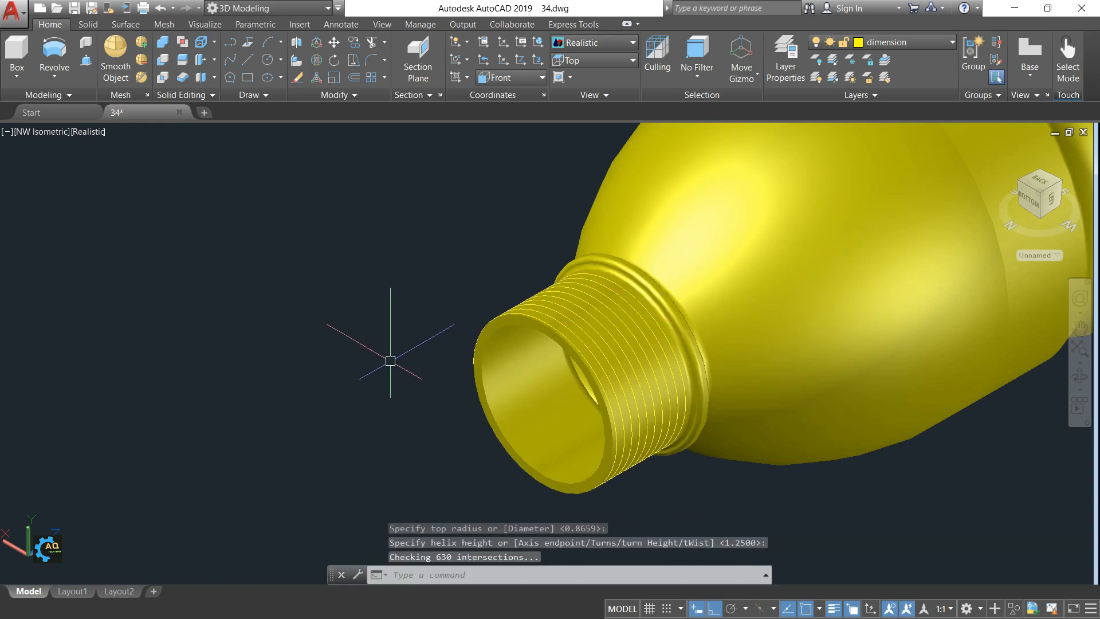
pyautogui.scroll(2, 441, 306)
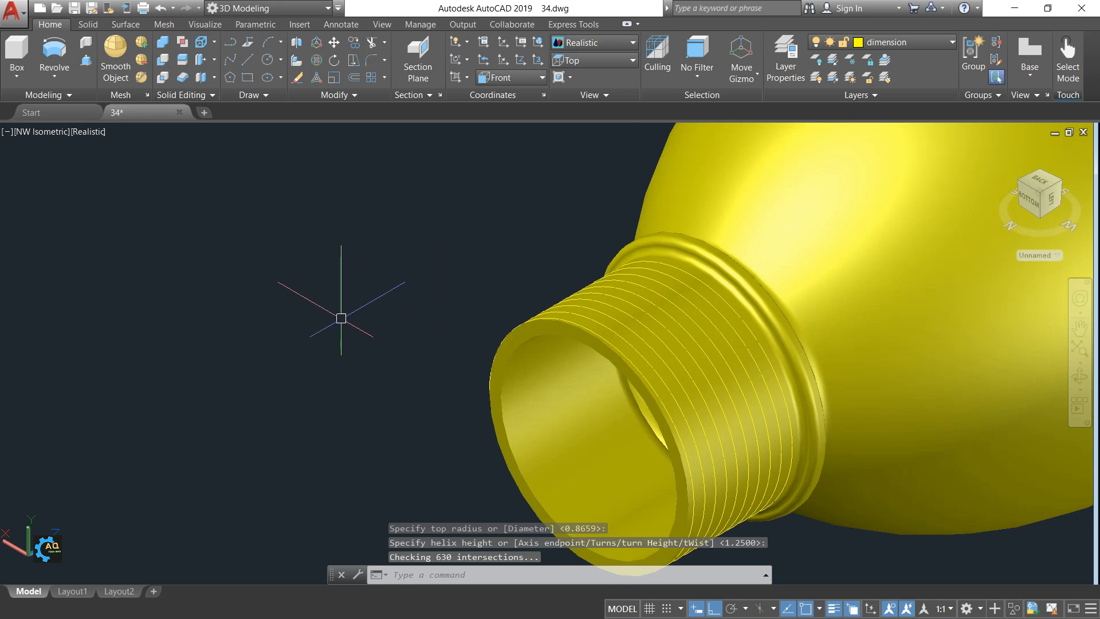
pyautogui.press('Return')
pyautogui.click(336, 323)
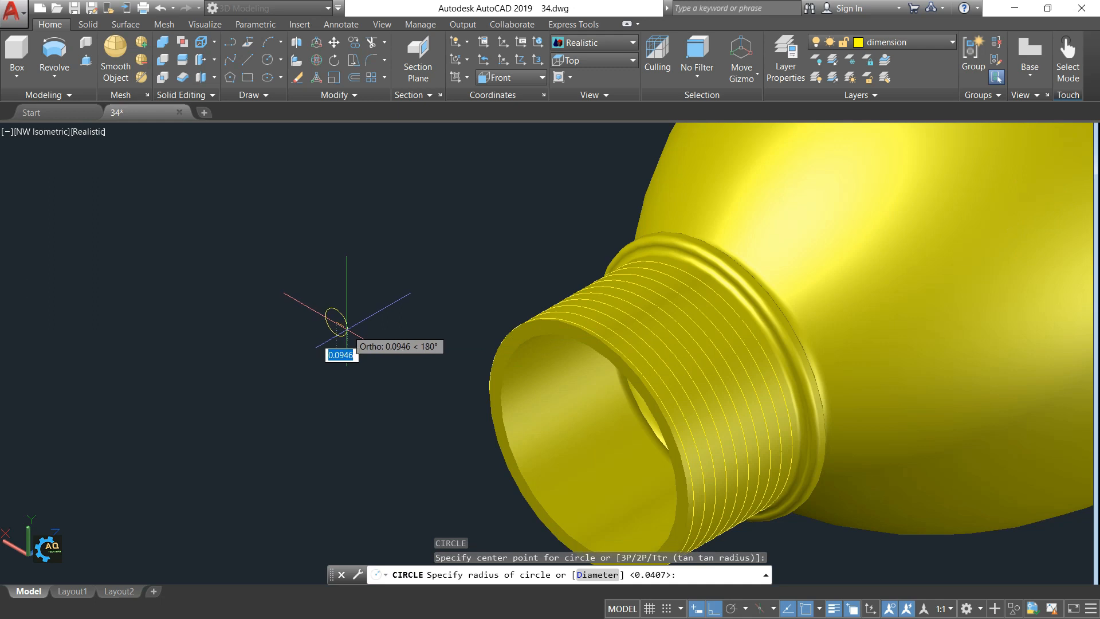
pyautogui.keyDown('shift'); pyautogui.moveTo(346, 330); pyautogui.dragTo(343, 332, button='middle'); pyautogui.keyUp('shift')
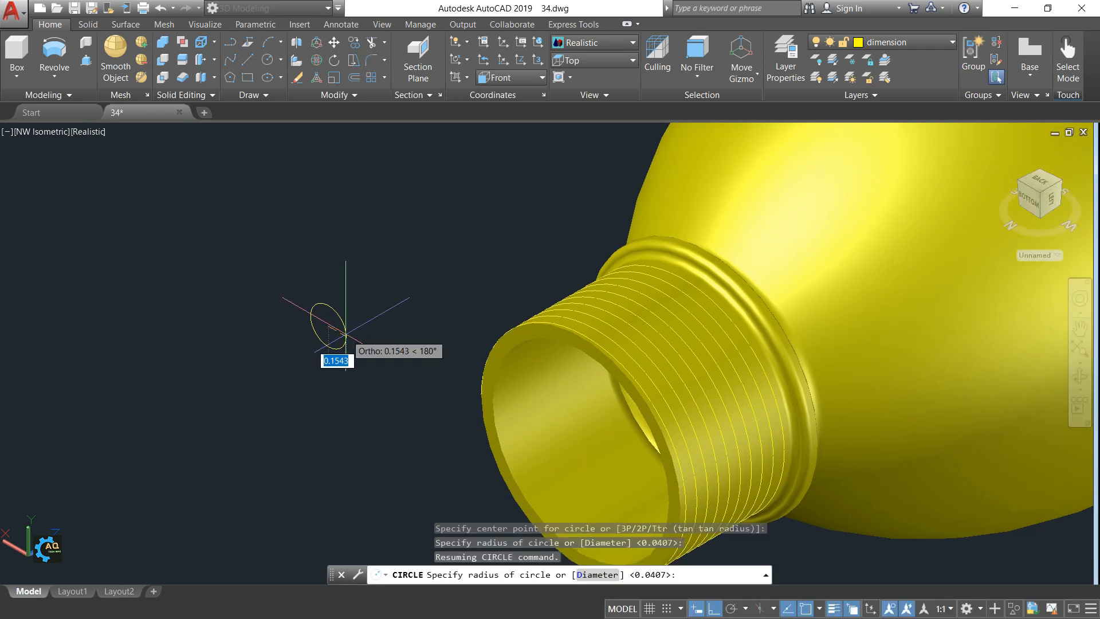
pyautogui.press('Escape')
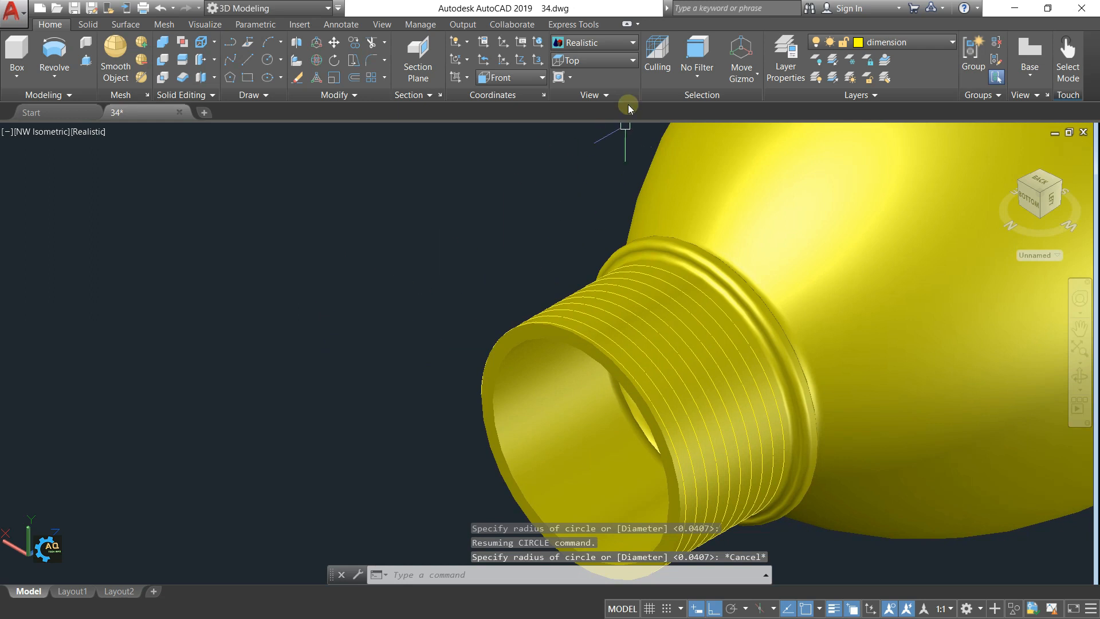
pyautogui.click(540, 76)
pyautogui.click(504, 113)
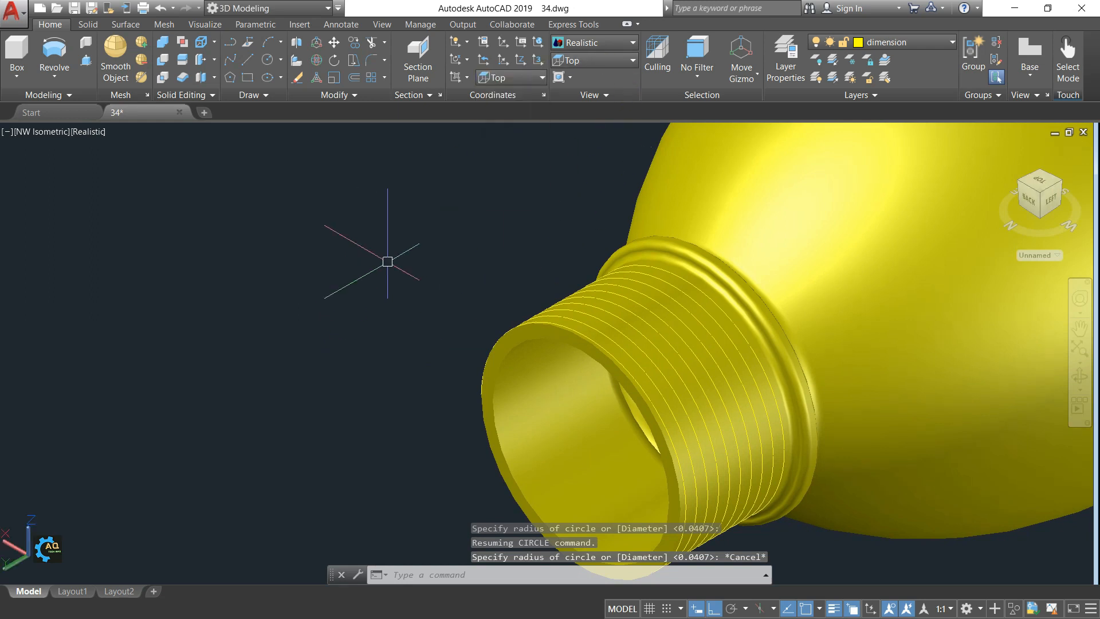
pyautogui.write('c')
pyautogui.press('Return')
pyautogui.click(367, 300)
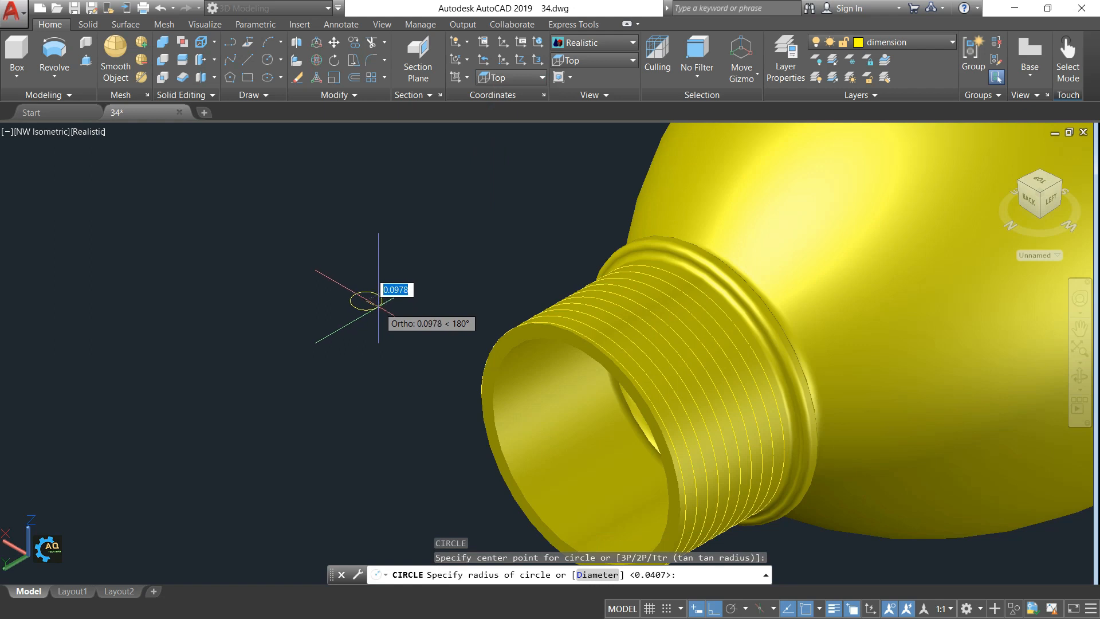
pyautogui.press('Escape')
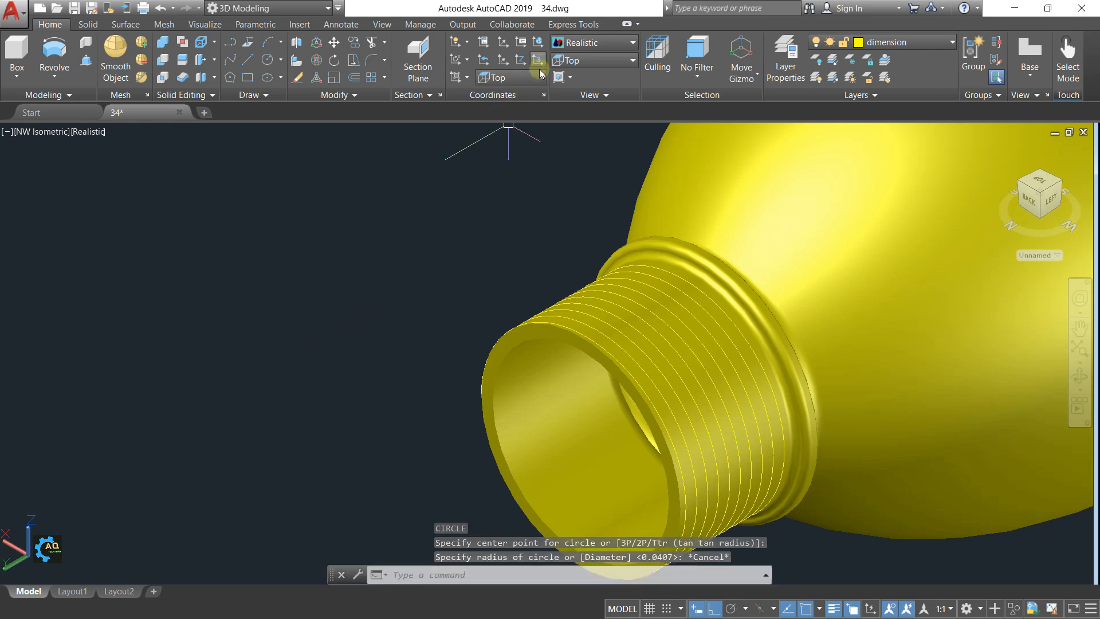
# - Set the UCS to Front and draw a small circle of about 0.076 radius in the empty space beside the bottle mouth
pyautogui.click(516, 77)
pyautogui.click(507, 179)
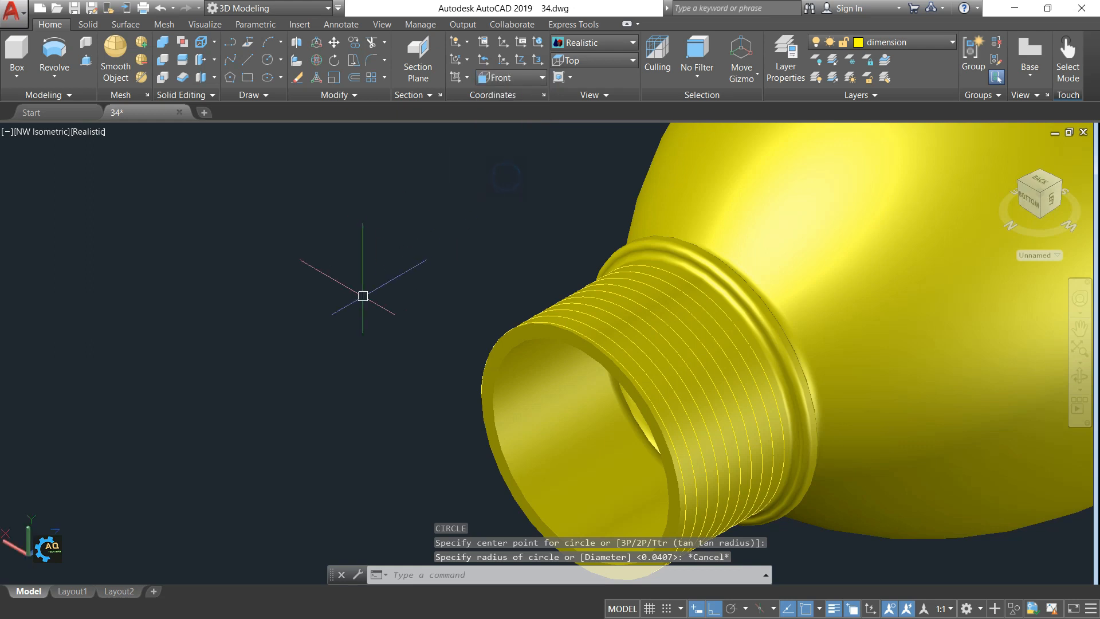
pyautogui.press('space')
pyautogui.click(321, 333)
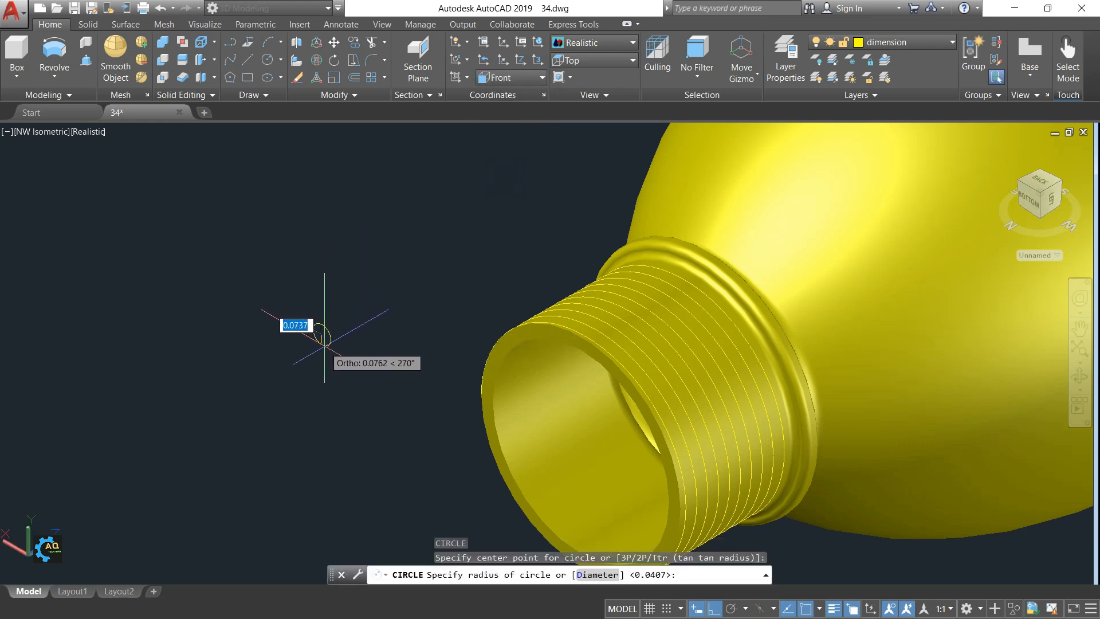
pyautogui.click(324, 344)
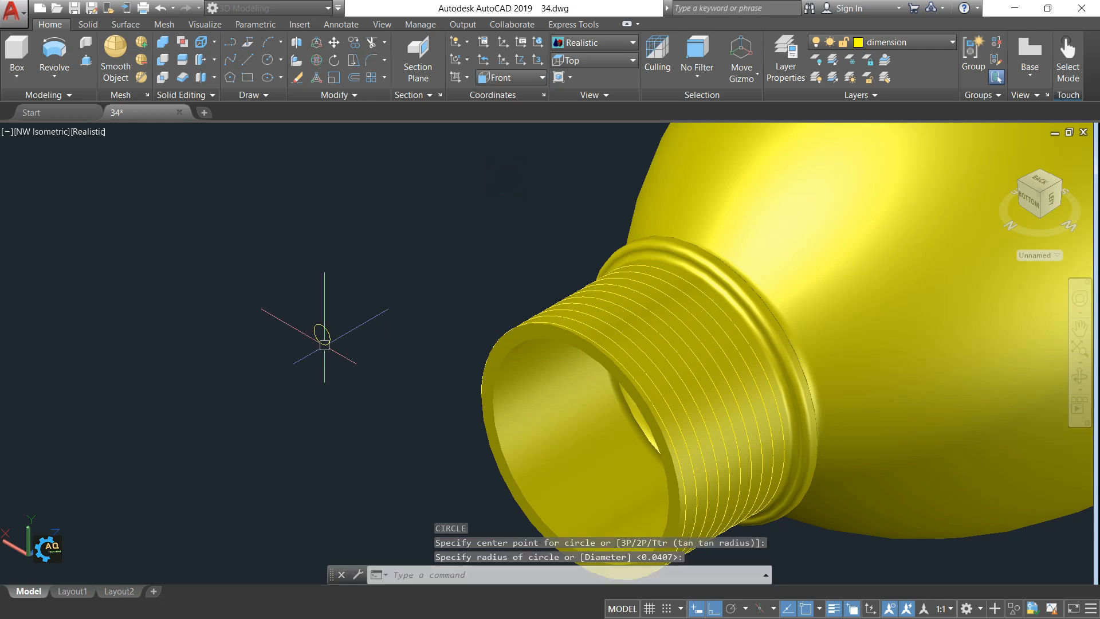
pyautogui.moveTo(356, 262); pyautogui.dragTo(329, 272, button='middle')
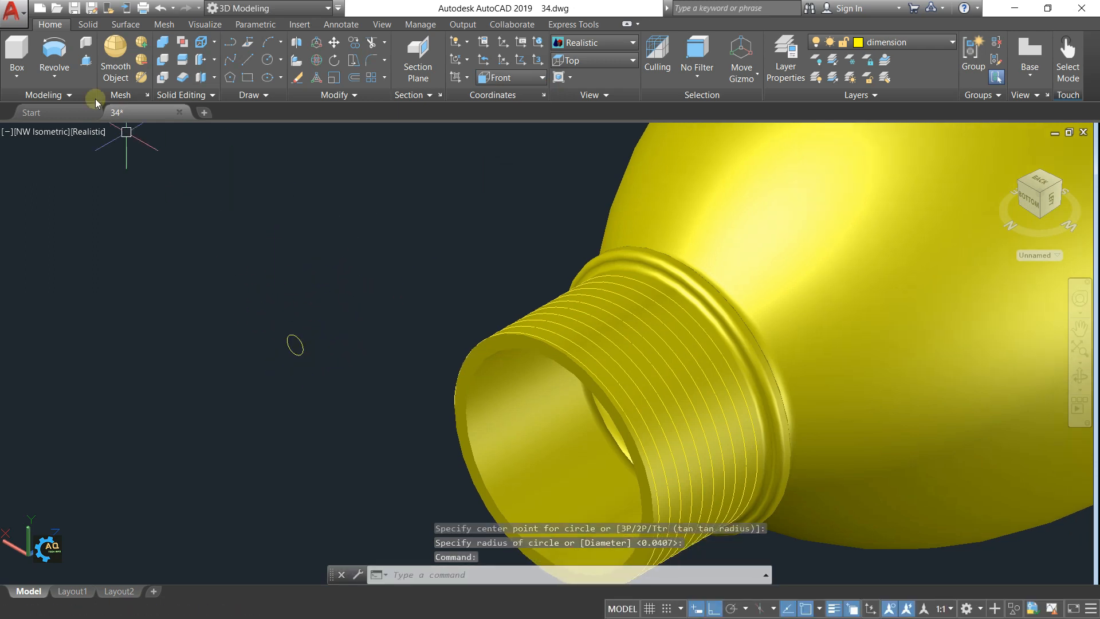
# - Try to sweep the small circle along the neck helix as a solid
pyautogui.click(56, 78)
pyautogui.click(49, 177)
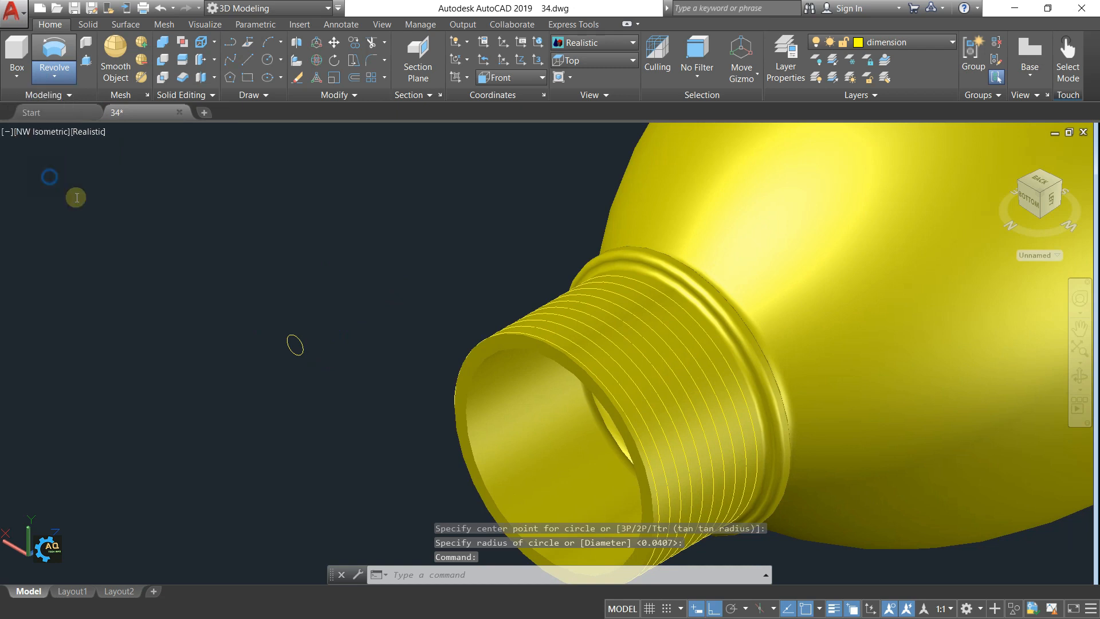
pyautogui.click(298, 340)
pyautogui.press('Return')
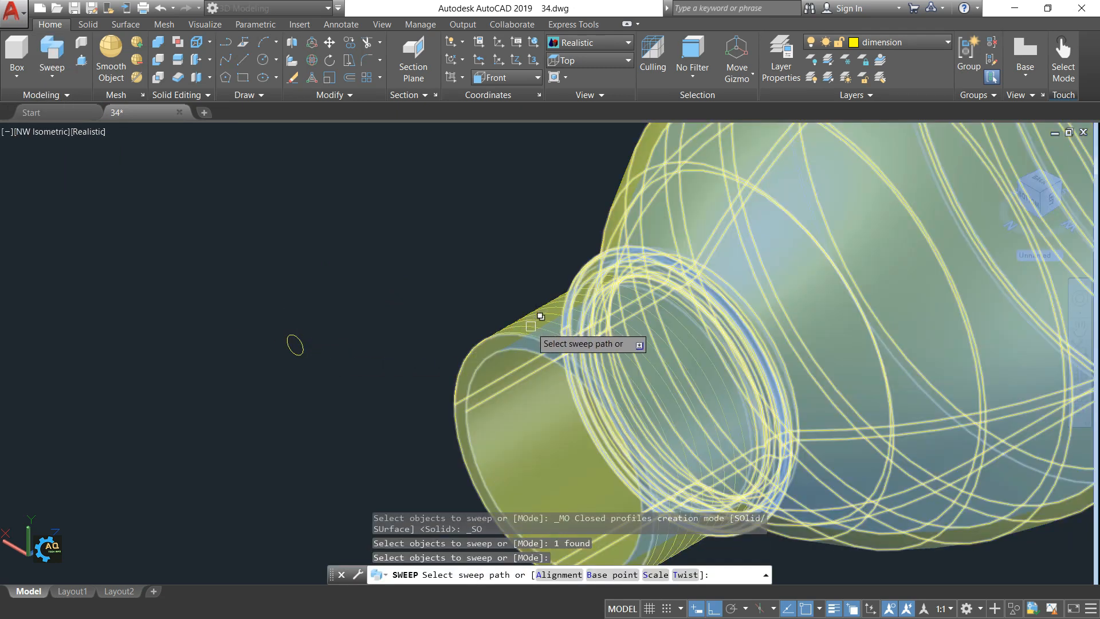
pyautogui.click(544, 322)
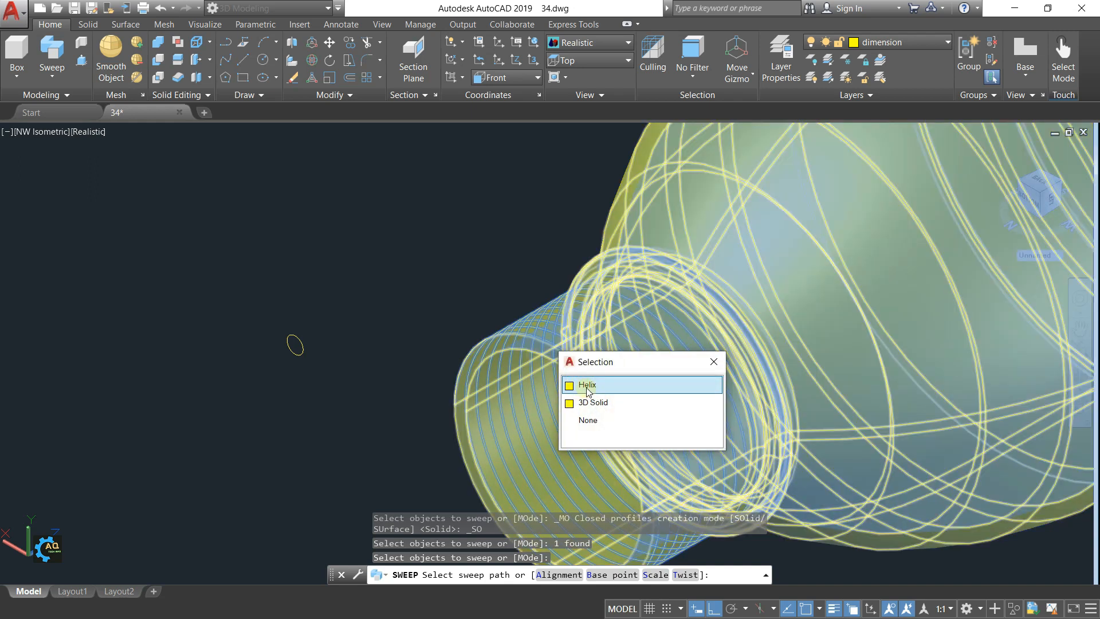
pyautogui.click(589, 387)
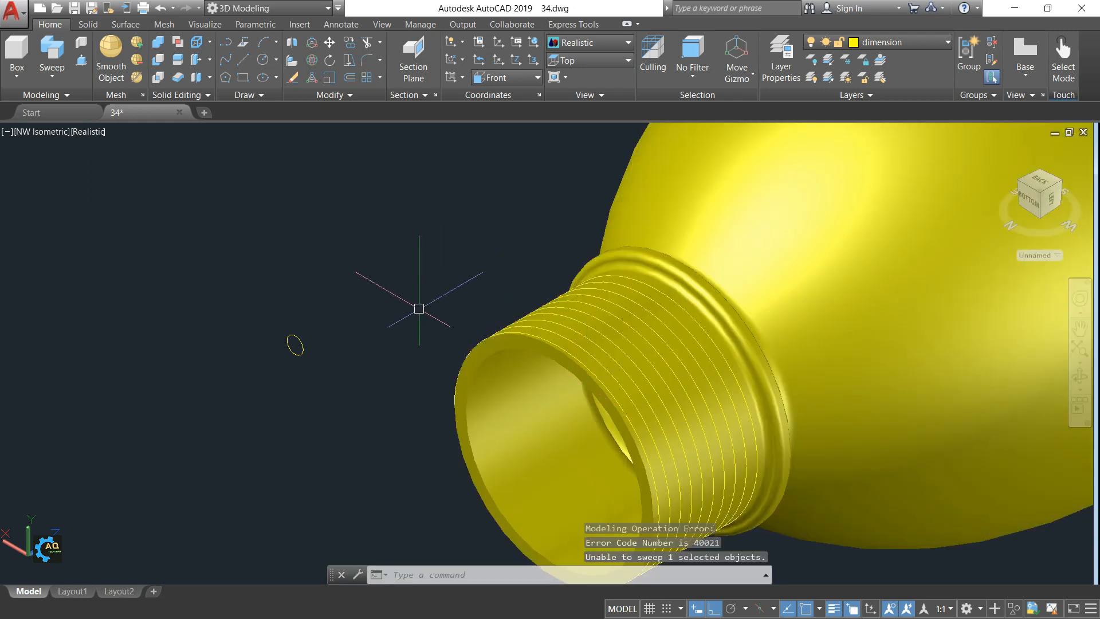
# - Zoom to the drawing extents and examine the bottle neck from its mouth end
pyautogui.moveTo(436, 308); pyautogui.dragTo(401, 310, button='middle')
pyautogui.scroll(-2, 374, 313)
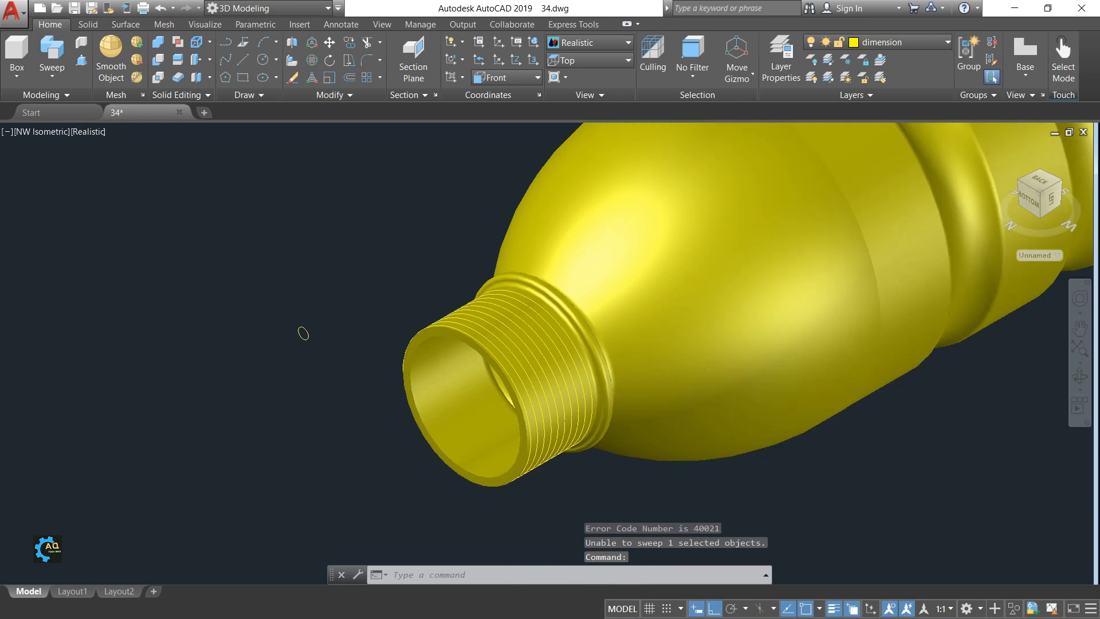
pyautogui.keyDown('shift'); pyautogui.moveTo(624, 462); pyautogui.dragTo(633, 326, button='middle'); pyautogui.keyUp('shift')
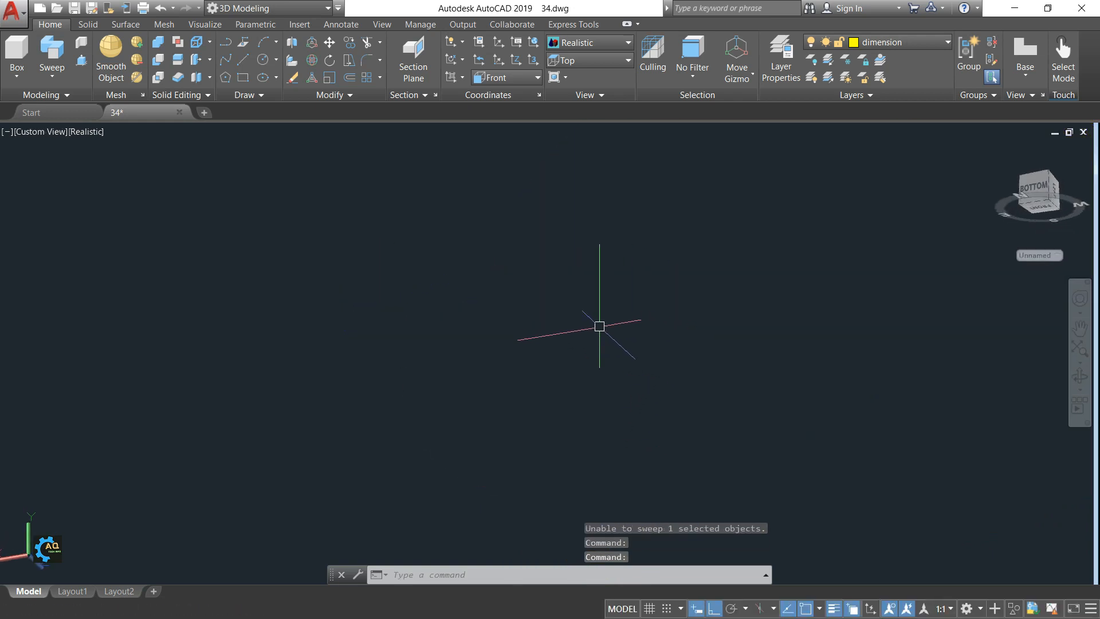
pyautogui.scroll(-2, 543, 382)
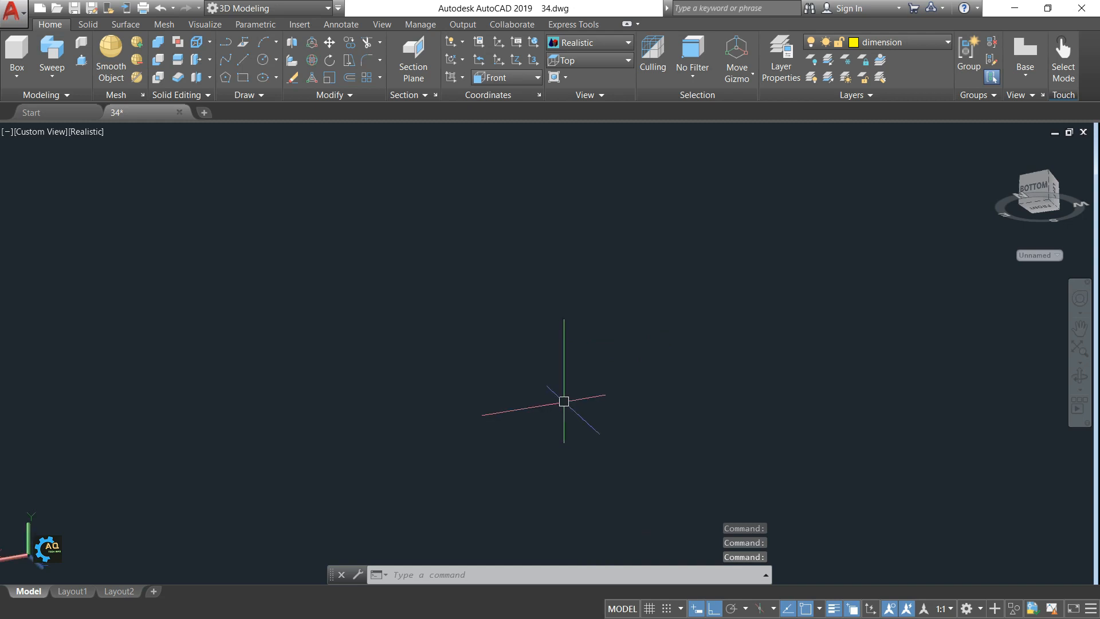
pyautogui.write('z')
pyautogui.press('Return')
pyautogui.write('e')
pyautogui.press('Return')
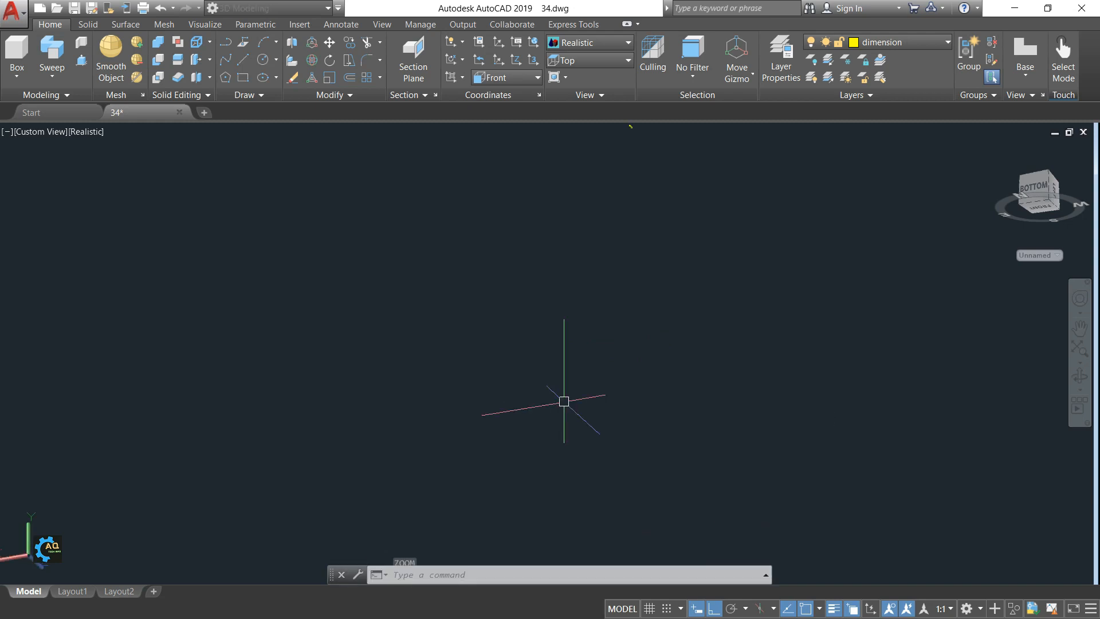
pyautogui.press('Escape')
pyautogui.scroll(8, 598, 246)
pyautogui.moveTo(593, 321); pyautogui.dragTo(773, 369, button='middle')
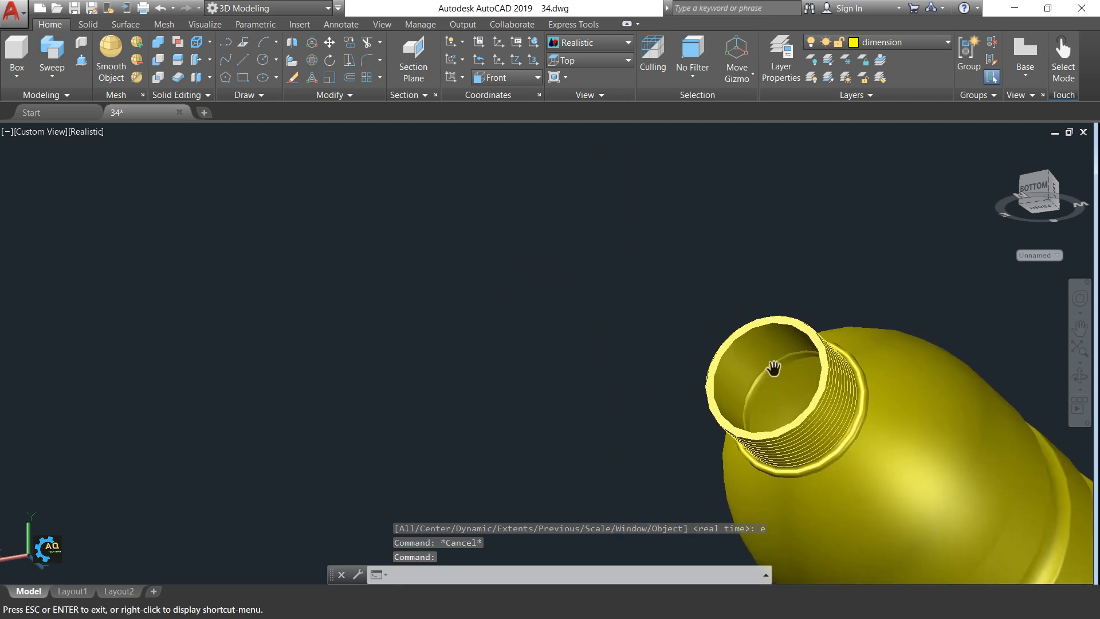
pyautogui.moveTo(662, 376); pyautogui.dragTo(629, 401, button='middle')
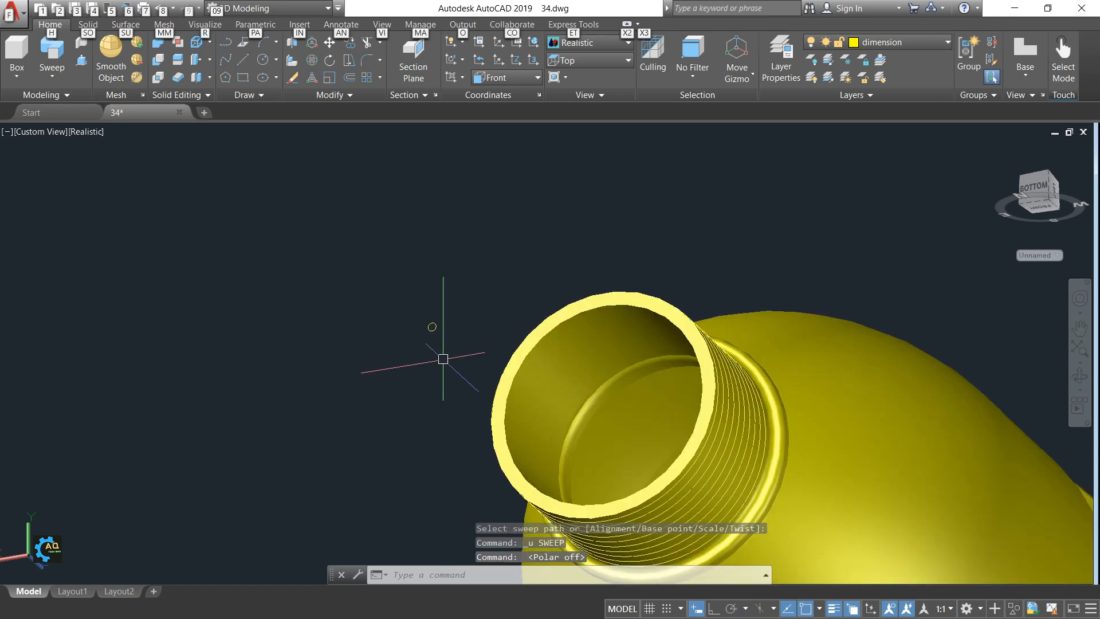
# - Sweep the small circle along the helix around the neck to form the solid thread coil
pyautogui.moveTo(410, 345); pyautogui.dragTo(334, 349, button='middle')
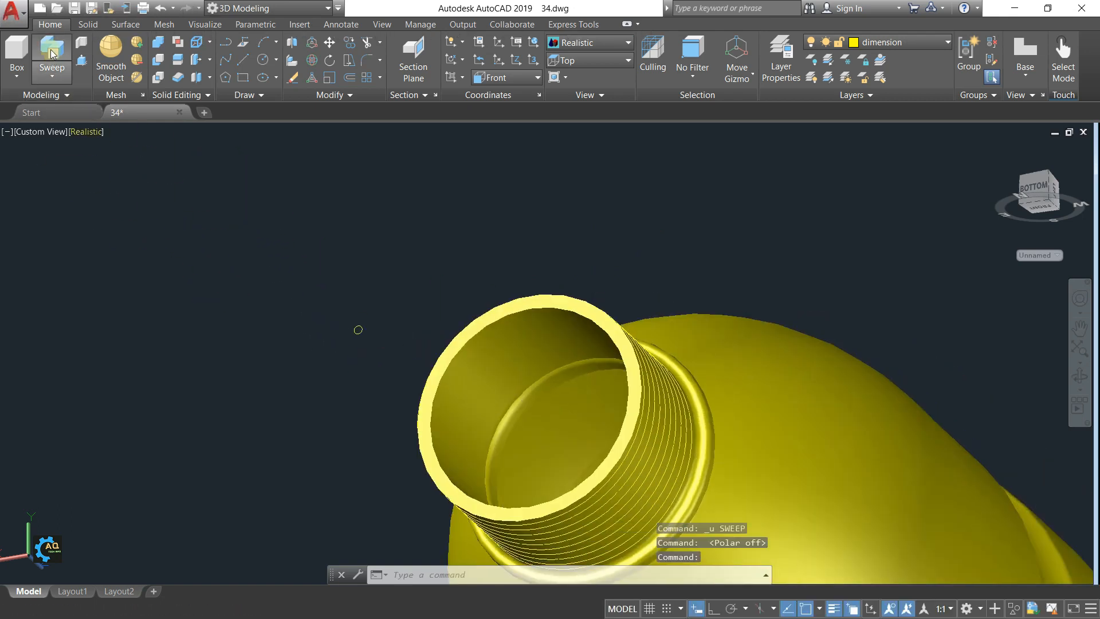
pyautogui.click(52, 51)
pyautogui.click(357, 331)
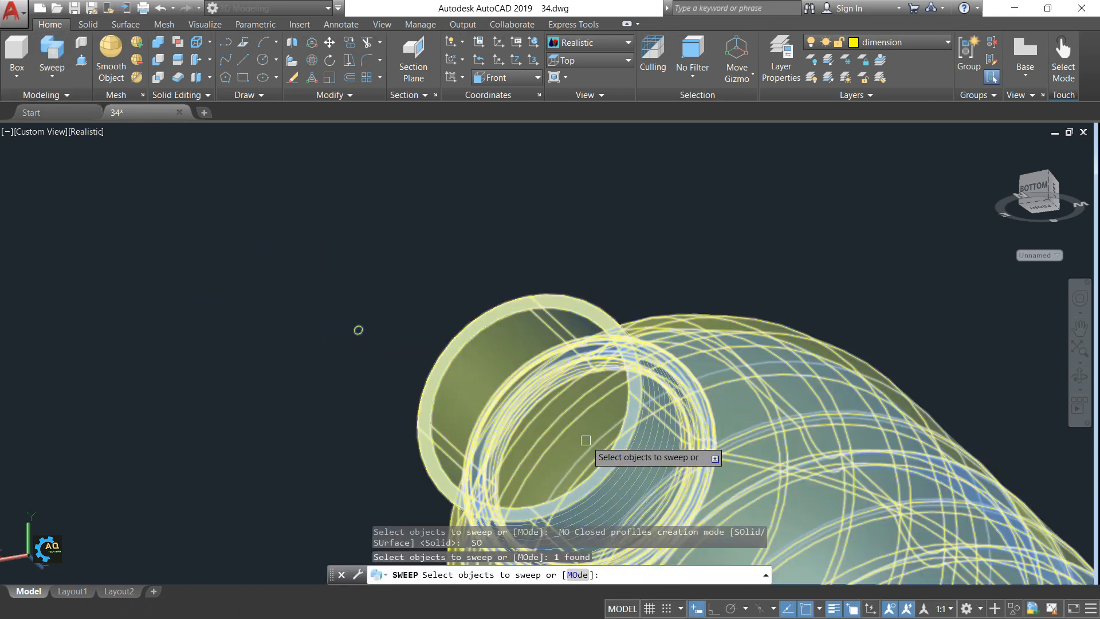
pyautogui.press('Return')
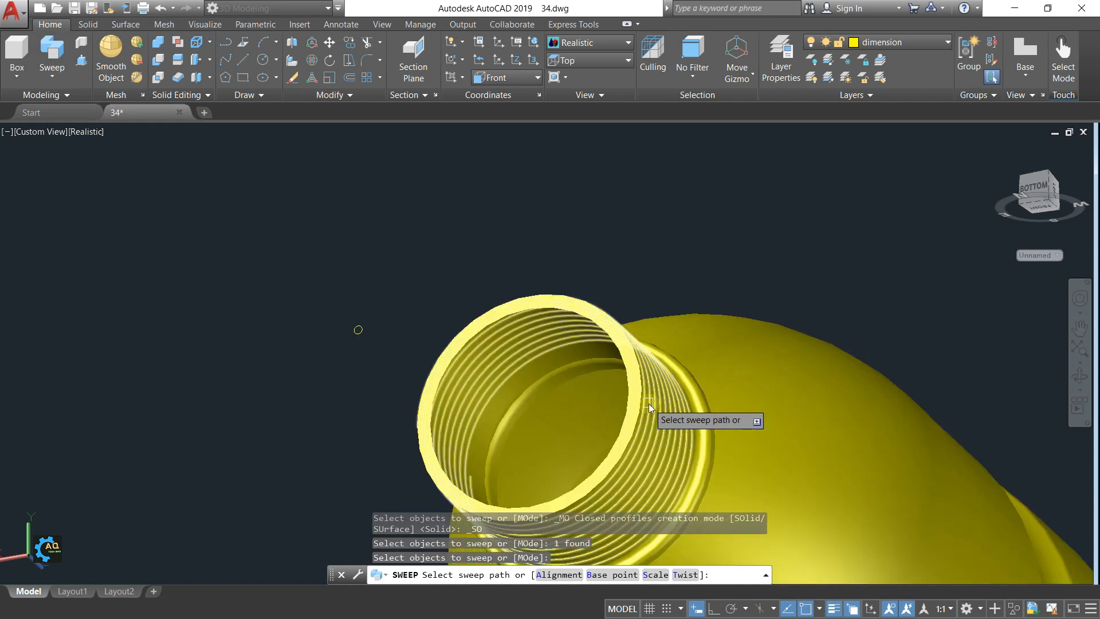
pyautogui.click(648, 405)
pyautogui.click(701, 456)
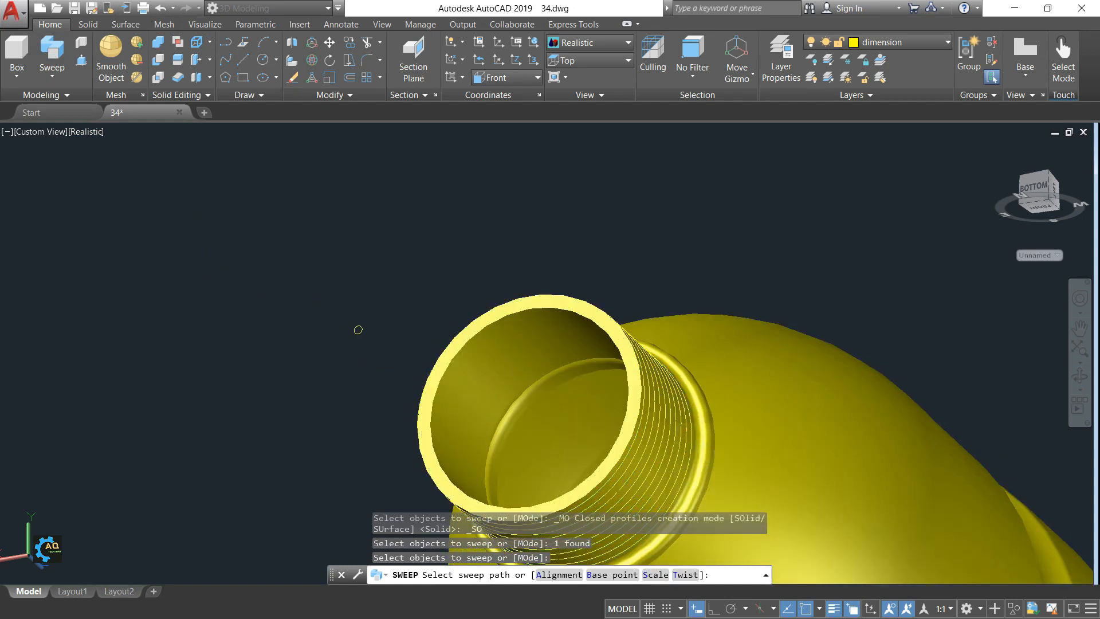
# - Subtract the swept thread coil from the bottle body to cut the thread grooves into the neck
pyautogui.keyDown('shift'); pyautogui.moveTo(819, 321); pyautogui.dragTo(859, 246, button='middle'); pyautogui.keyUp('shift')
pyautogui.moveTo(785, 307); pyautogui.dragTo(821, 265, button='middle')
pyautogui.press('Escape')
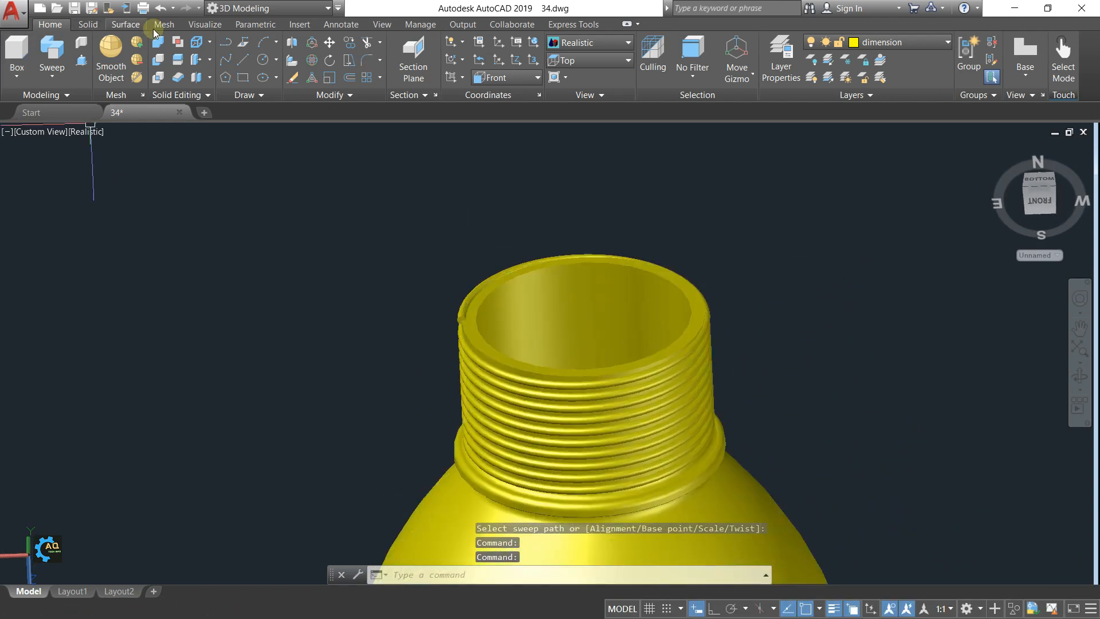
pyautogui.click(159, 60)
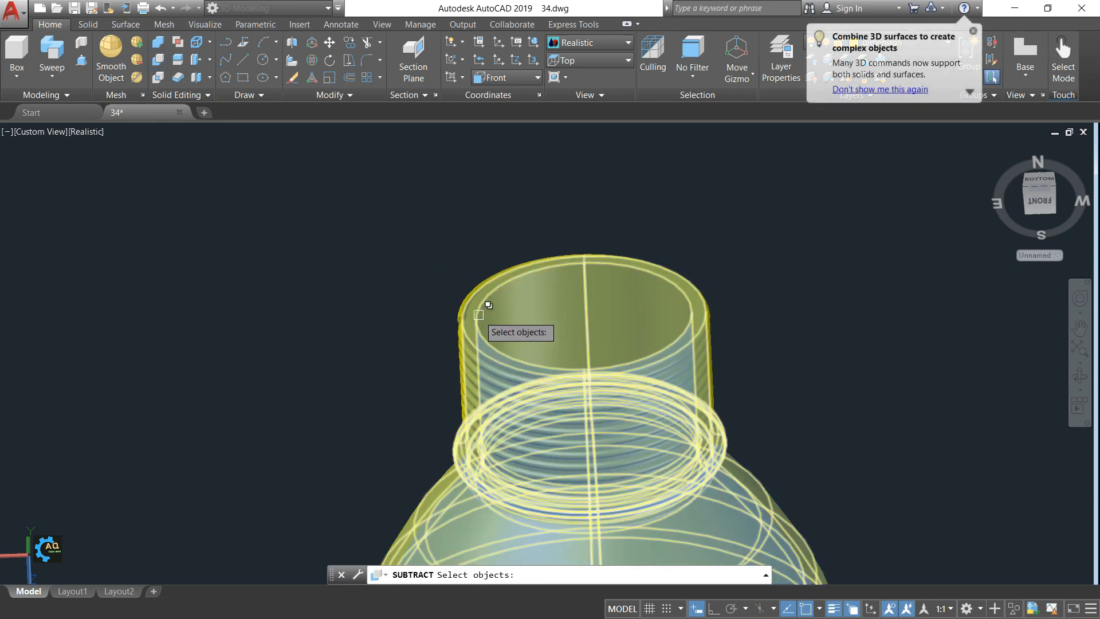
pyautogui.click(480, 306)
pyautogui.click(542, 363)
pyautogui.click(563, 370)
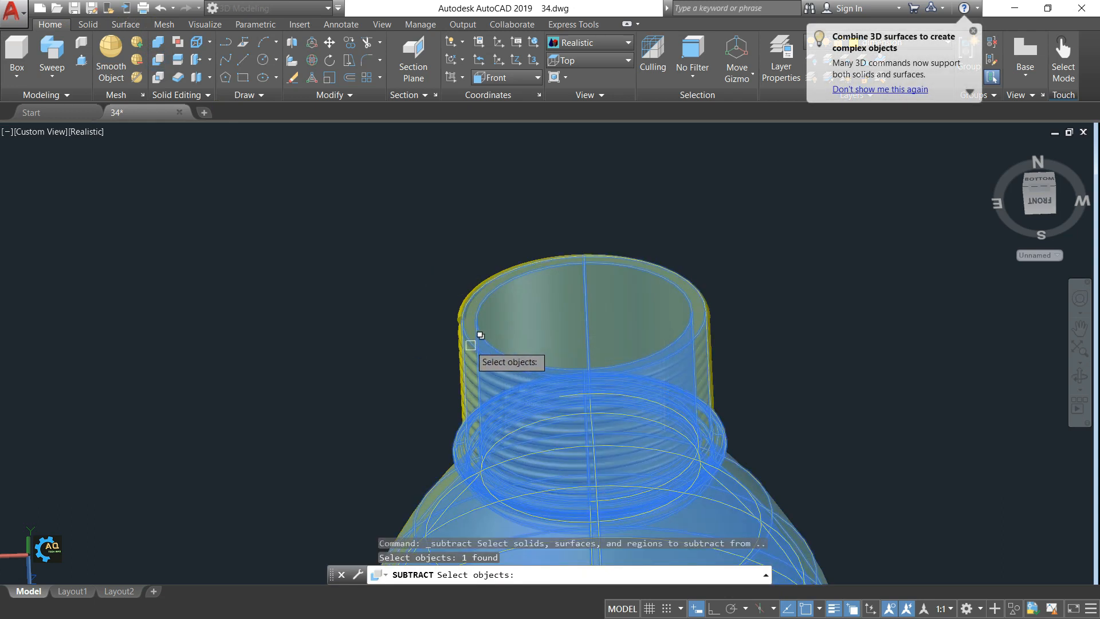
pyautogui.press('Return')
pyautogui.click(460, 309)
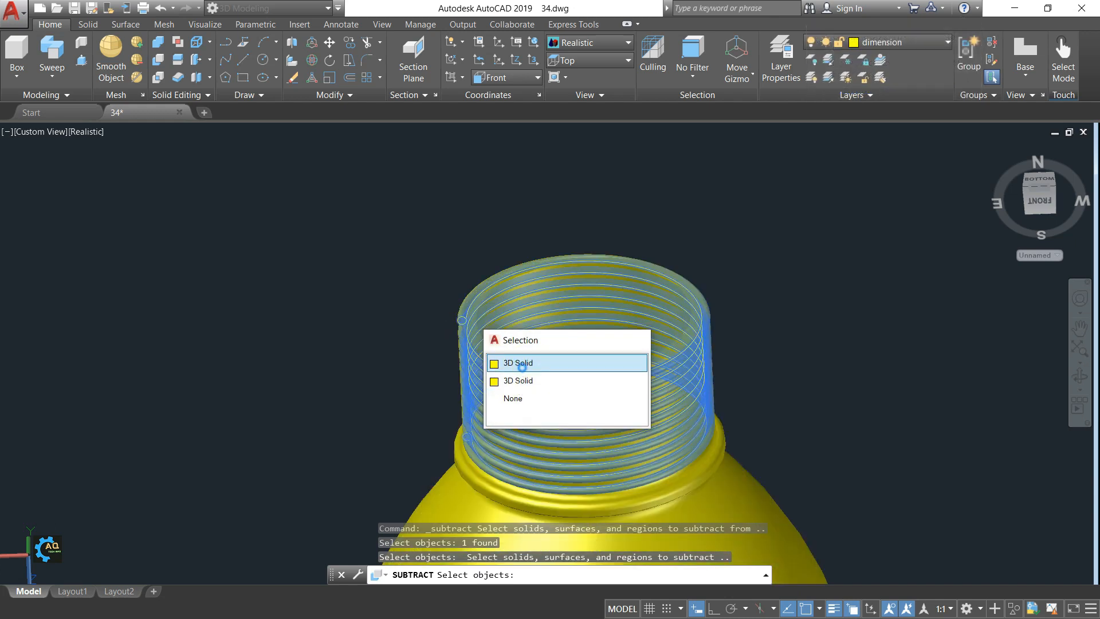
pyautogui.click(521, 364)
pyautogui.press('Return')
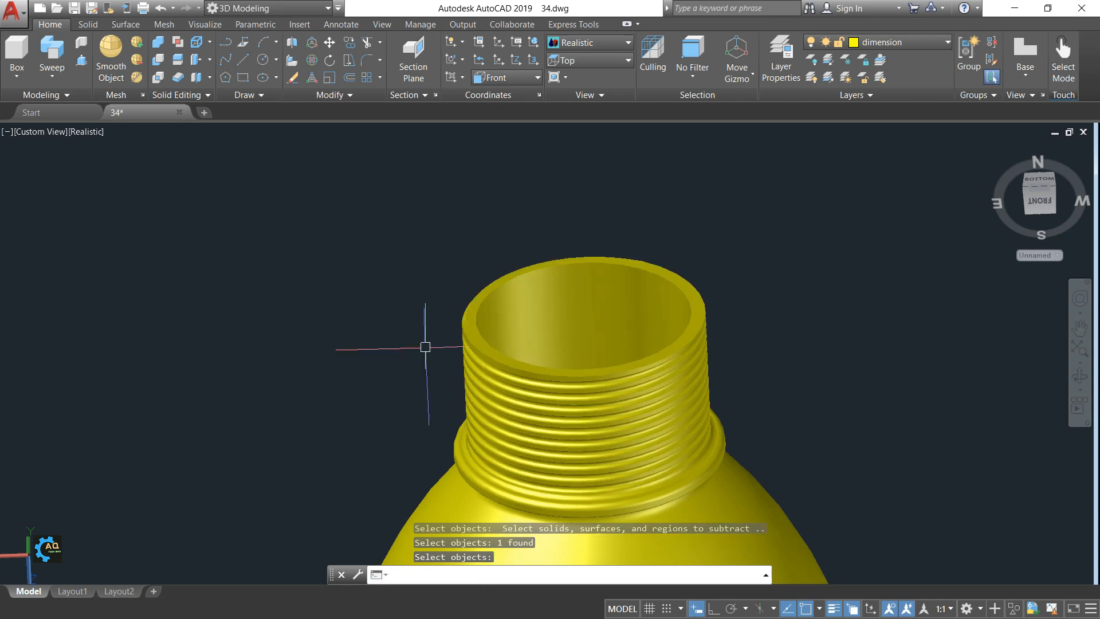
# - Examine the finished bottle and its threaded neck from several angles, including the SW Isometric view
pyautogui.keyDown('shift'); pyautogui.moveTo(744, 400); pyautogui.dragTo(749, 340, button='middle'); pyautogui.keyUp('shift')
pyautogui.scroll(-8, 672, 341)
pyautogui.scroll(3, 638, 359)
pyautogui.scroll(-4, 638, 357)
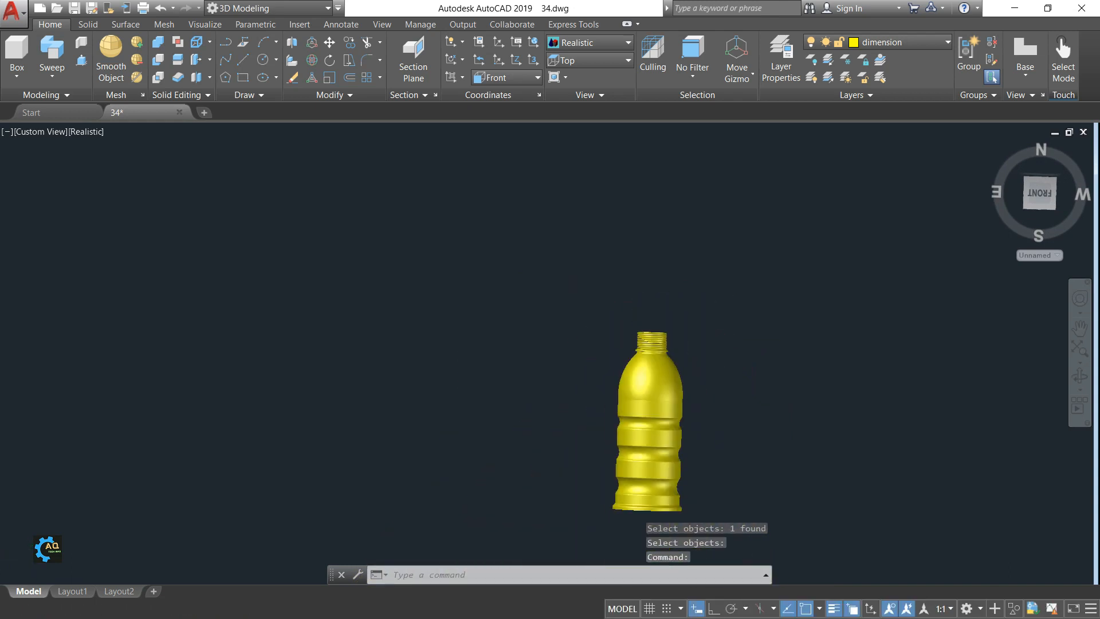
pyautogui.keyDown('shift'); pyautogui.moveTo(700, 424); pyautogui.dragTo(663, 416, button='middle'); pyautogui.keyUp('shift')
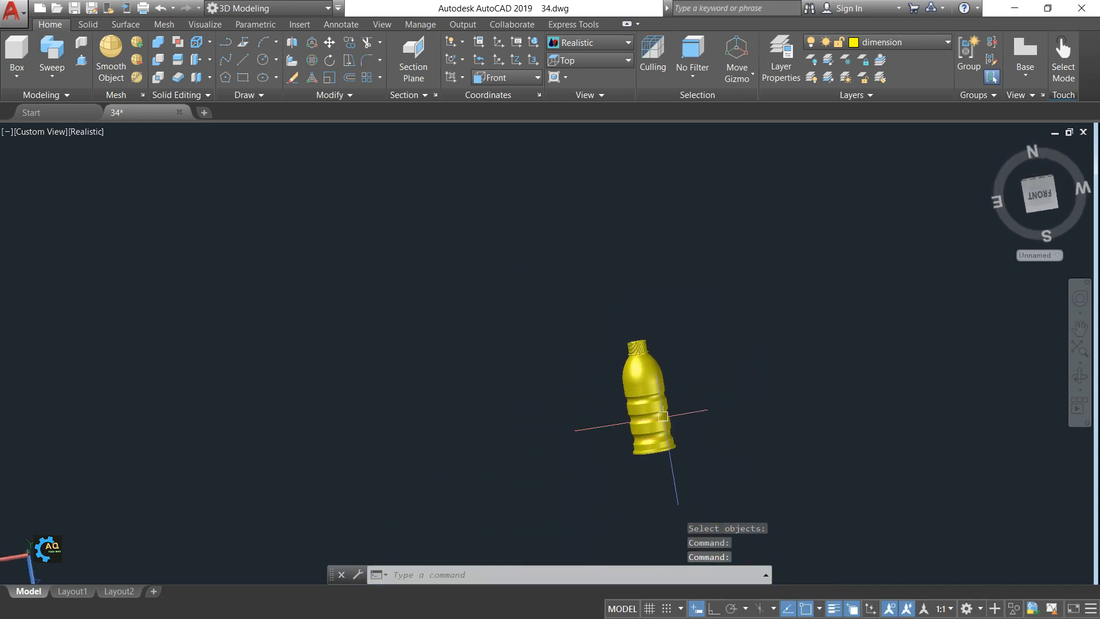
pyautogui.click(601, 64)
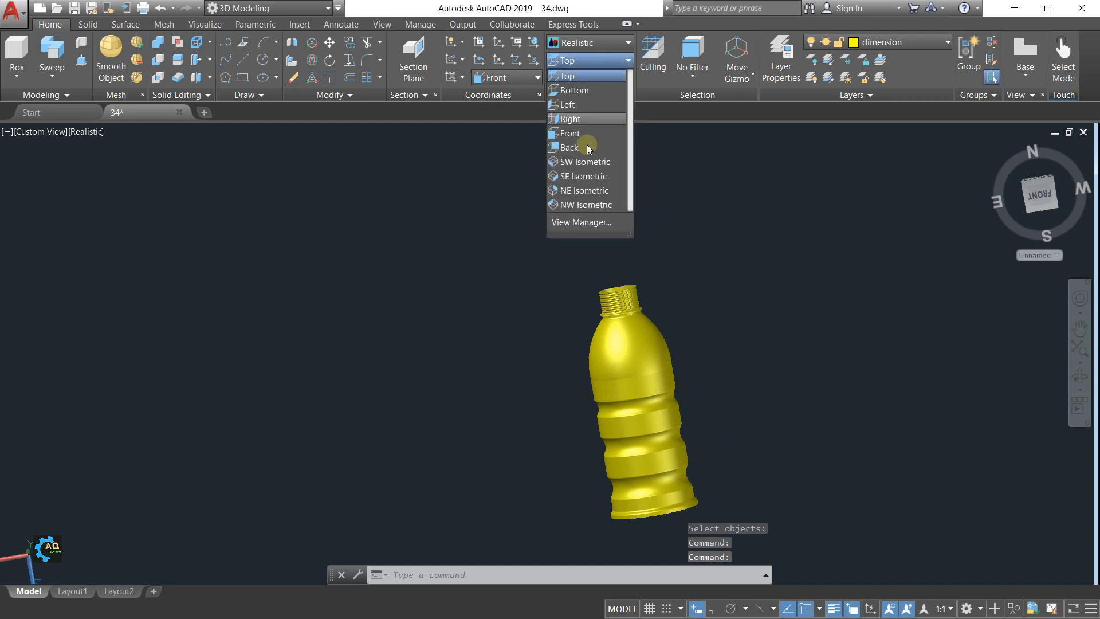
pyautogui.click(588, 163)
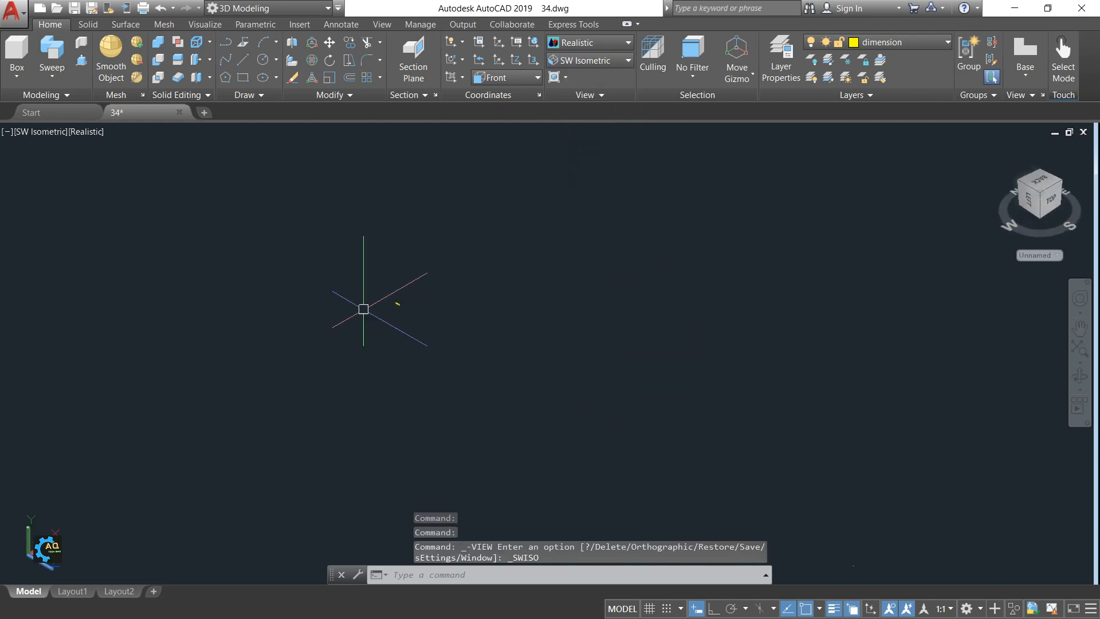
pyautogui.scroll(5, 491, 289)
pyautogui.keyDown('shift'); pyautogui.moveTo(644, 325); pyautogui.dragTo(765, 175, button='middle'); pyautogui.keyUp('shift')
pyautogui.keyDown('shift'); pyautogui.moveTo(582, 284); pyautogui.dragTo(725, 241, button='middle'); pyautogui.keyUp('shift')
pyautogui.scroll(-4, 676, 229)
pyautogui.scroll(3, 659, 257)
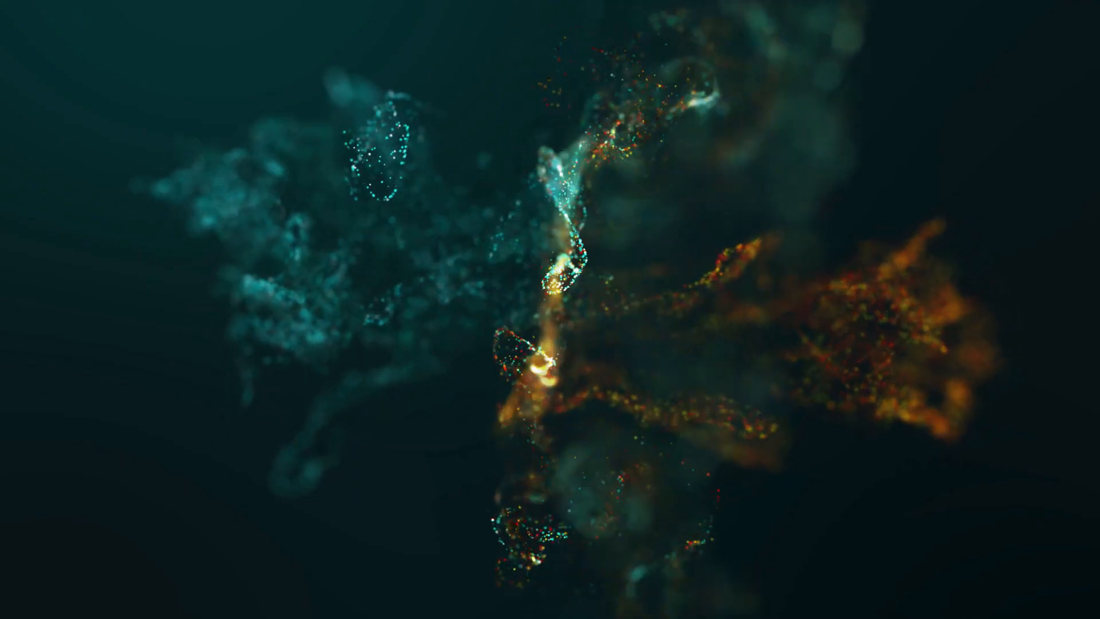